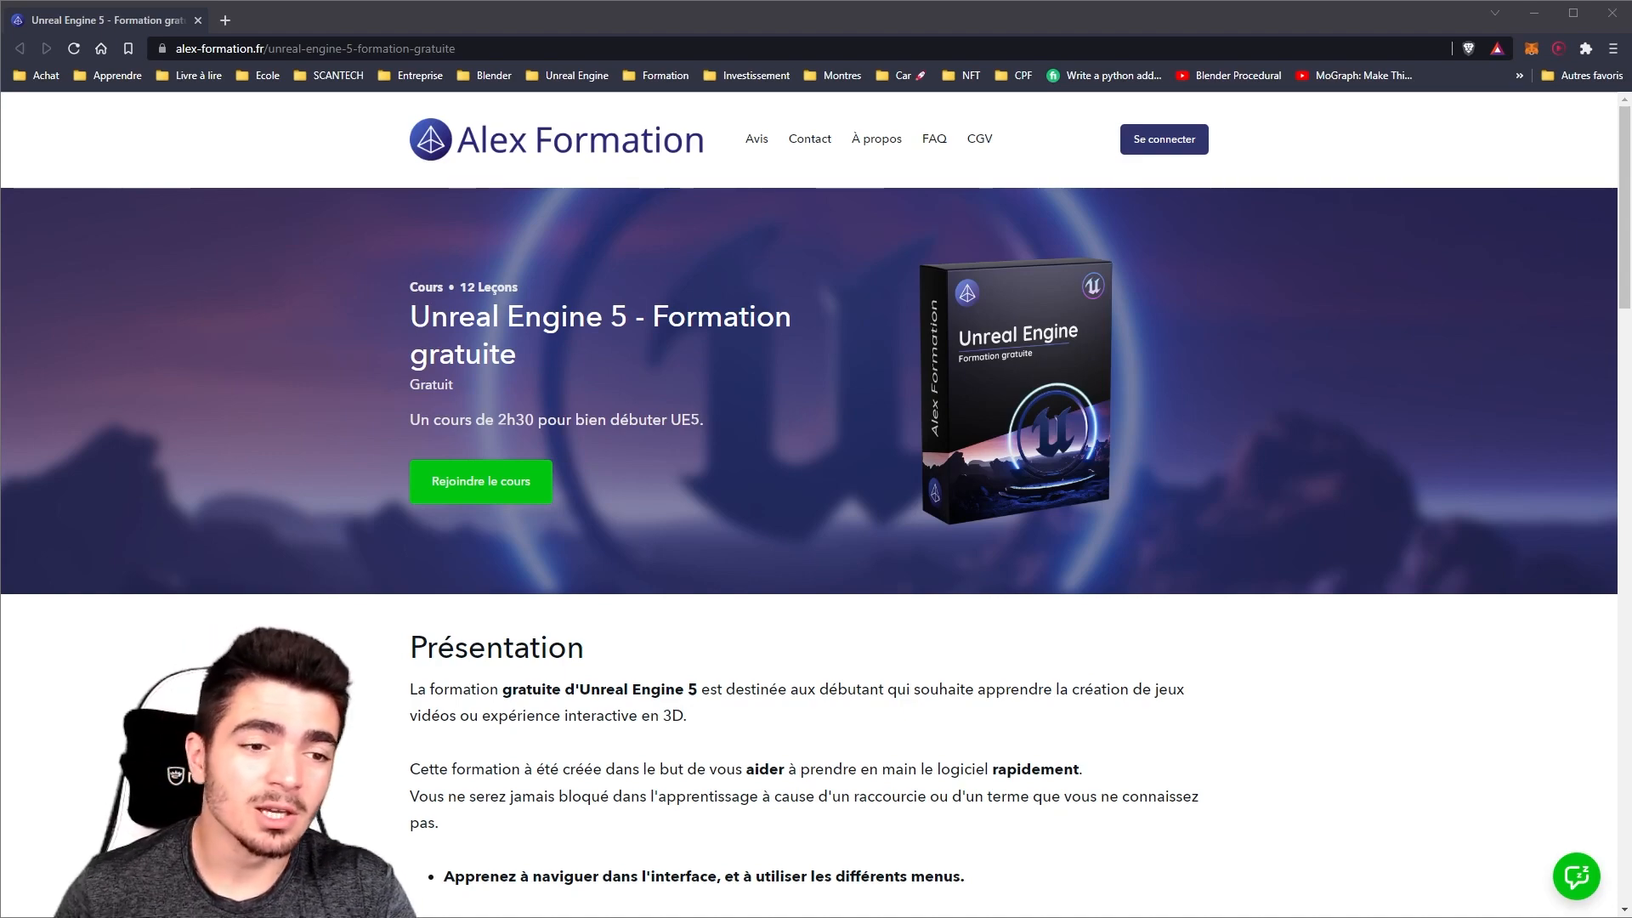
Step: Look through the Unreal Engine 5 course page down to its chapter list and return to the page's start
scroll(791, 485, down, 20)
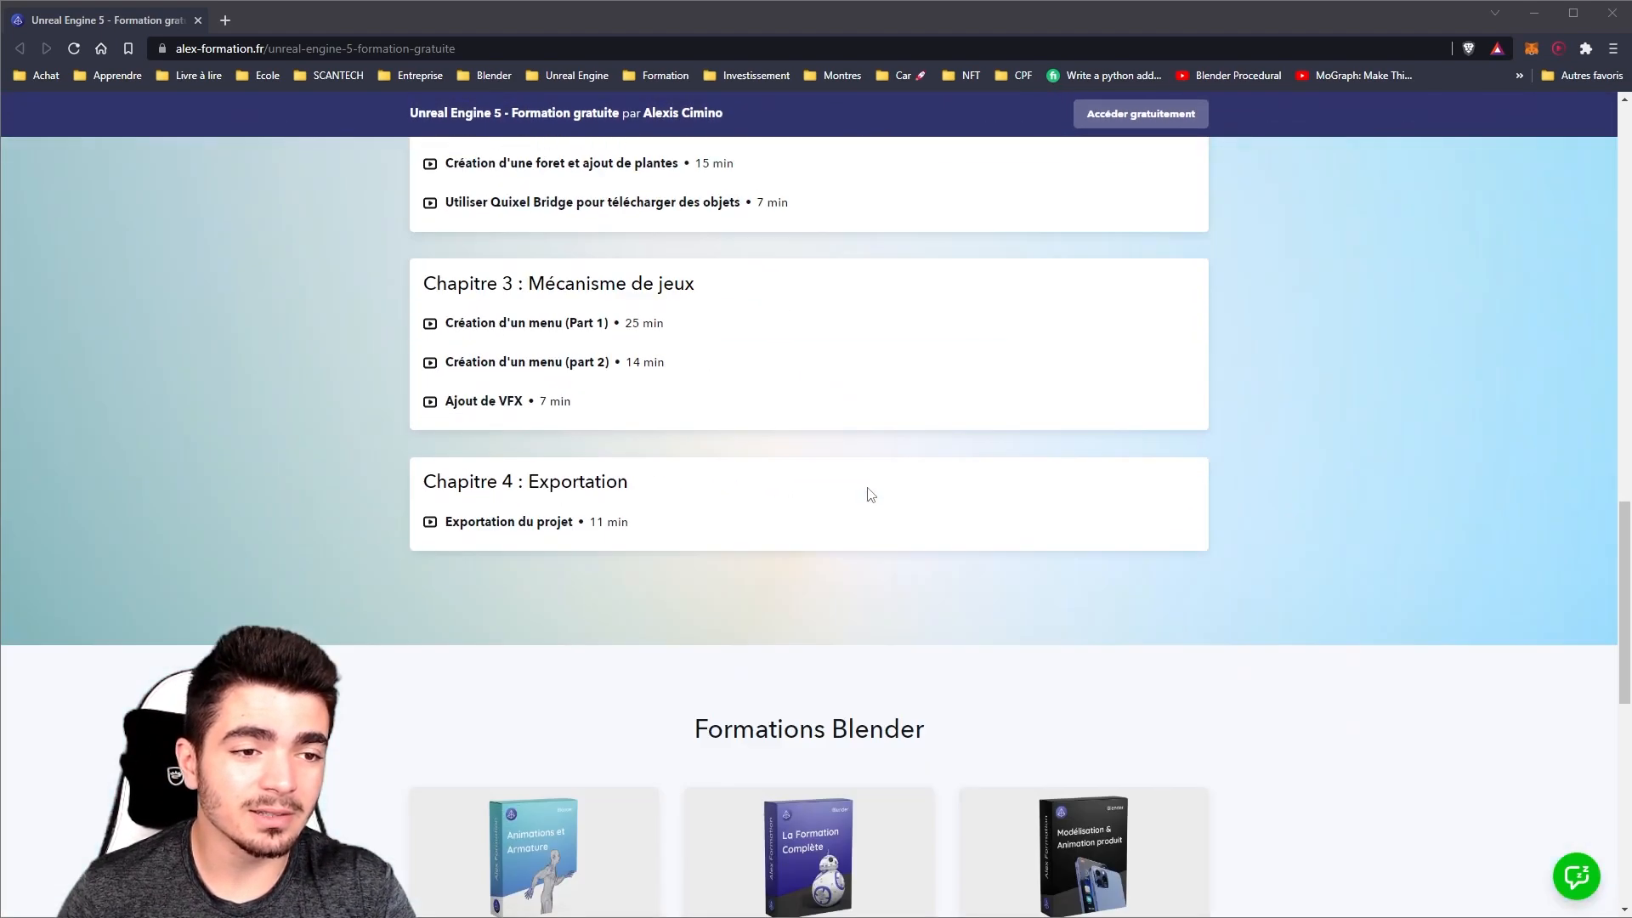
scroll(978, 561, up, 20)
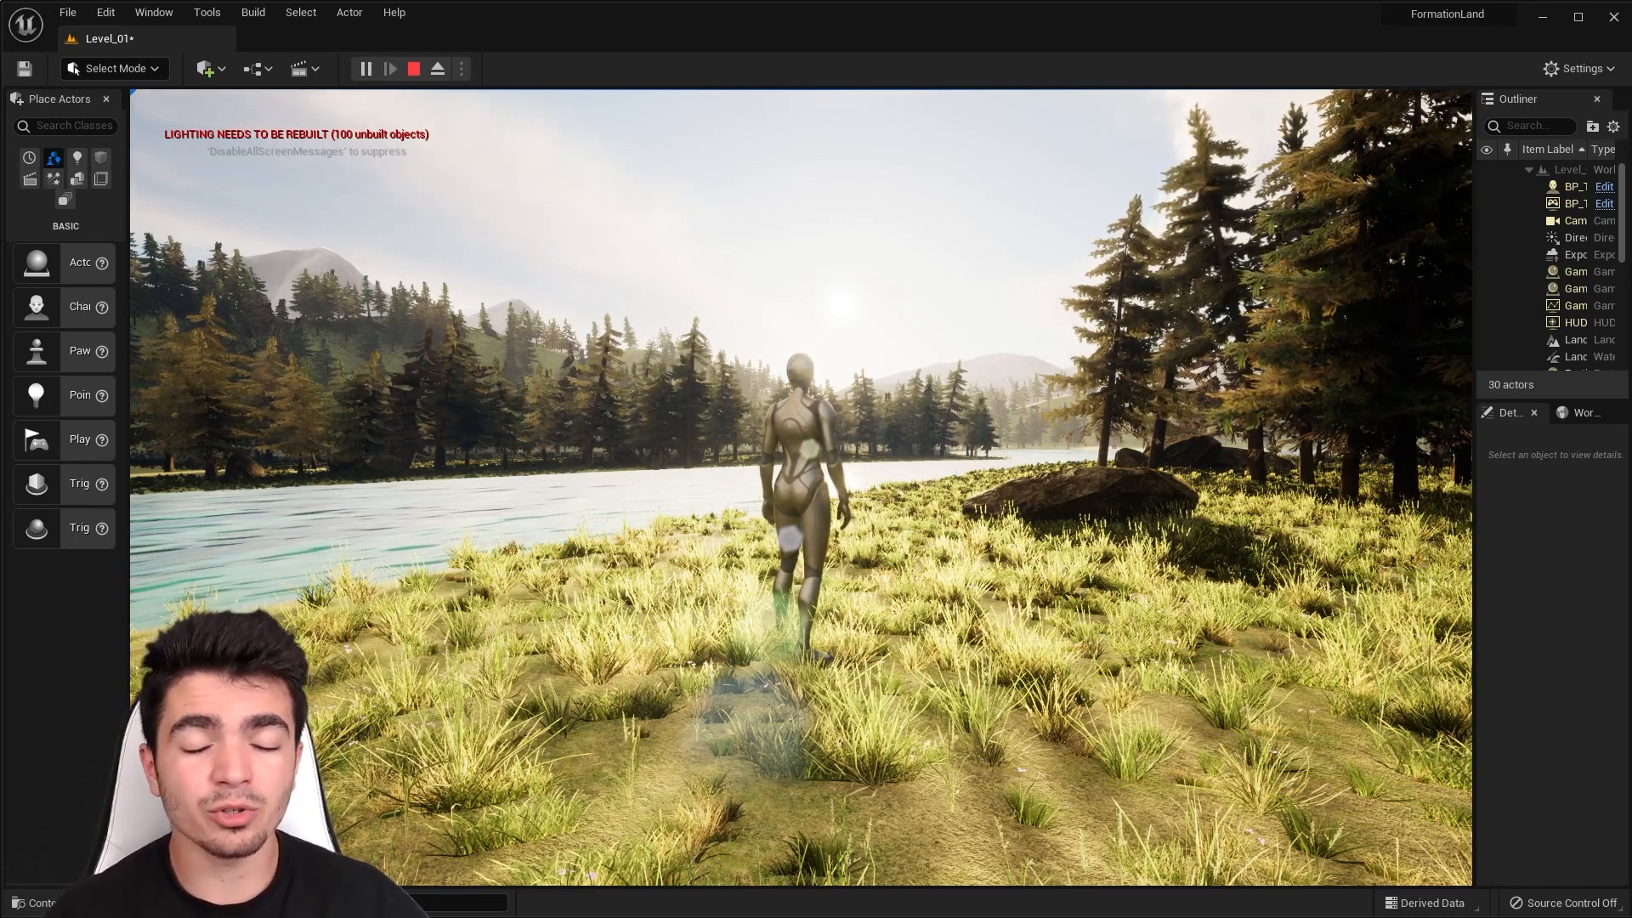
Step: Walk the mannequin forward along the grassy lakeshore in the running FormationLand game, and end the play session
key(w)
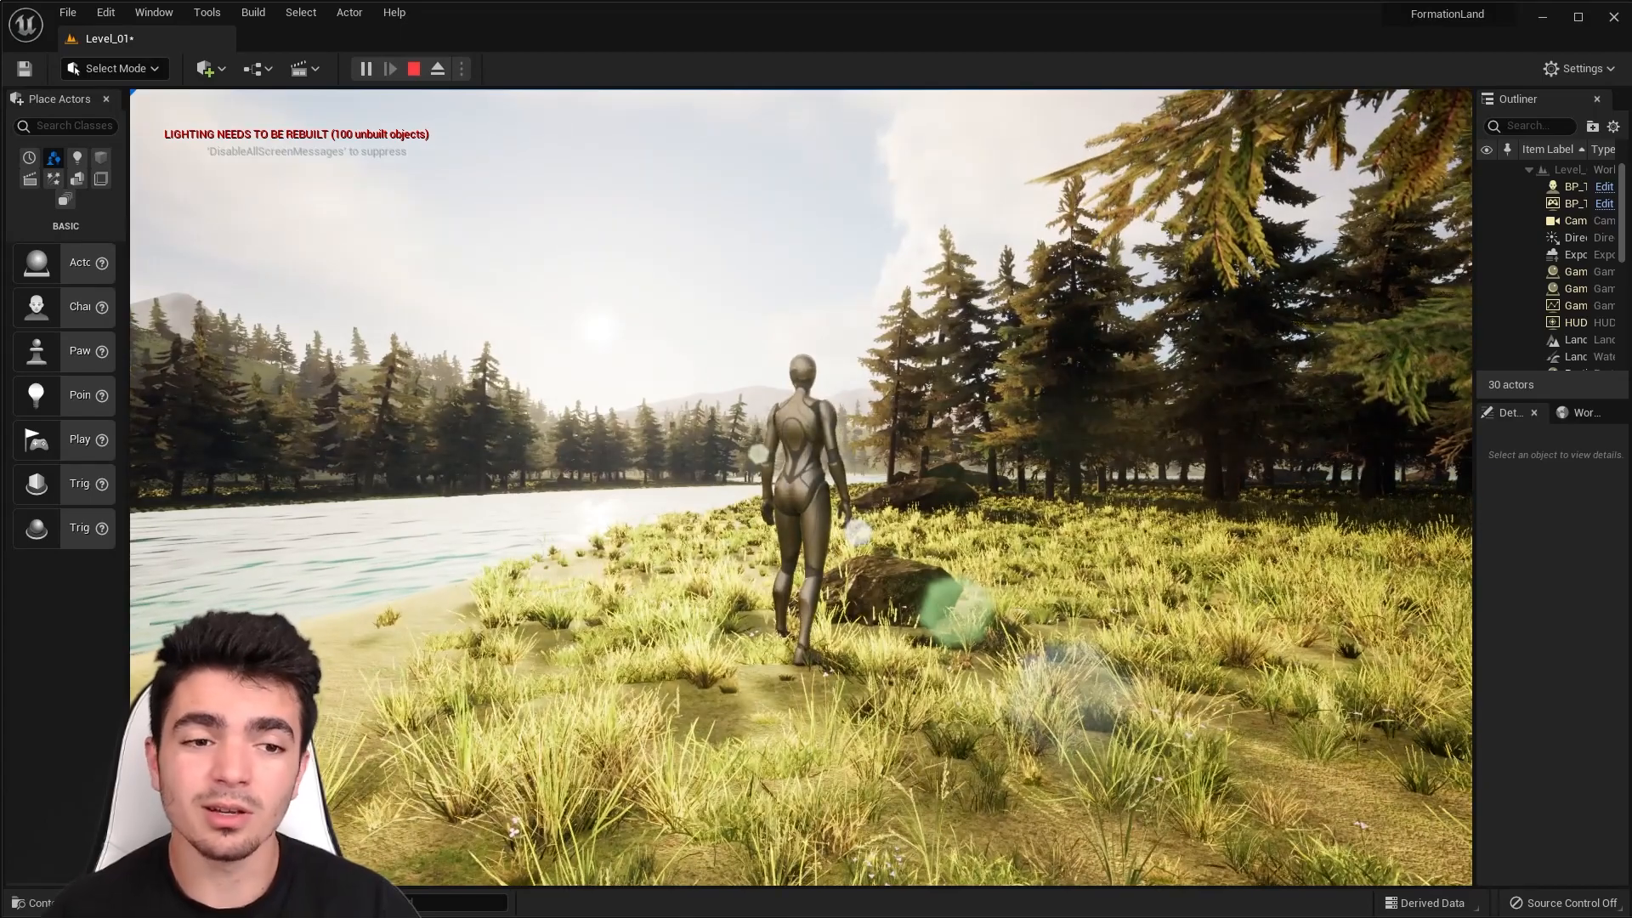
key(Escape)
key(e)
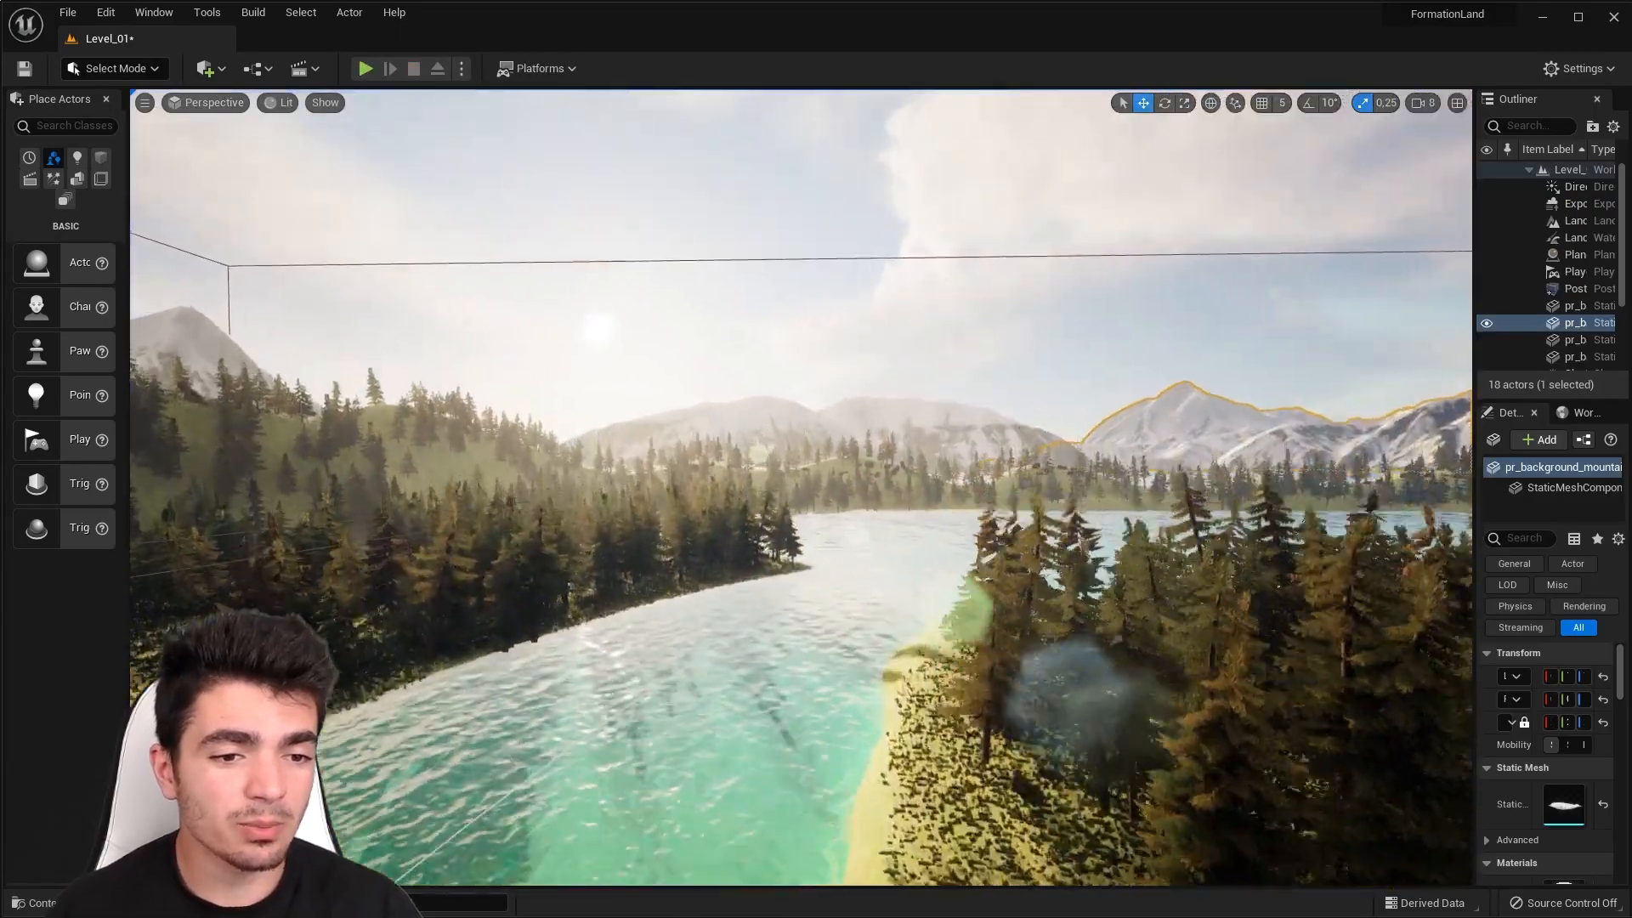
Step: Fly over the FormationLand level to examine its mountains, forest, lake and the edges of the landscape
key(s)
right_drag(801, 487, 860, 523)
right_drag(971, 707, 906, 697)
click(889, 532)
mouse_move(889, 532)
right_down()
mouse_move(926, 532)
mouse_move(866, 521)
right_up()
click(936, 528)
right_drag(1046, 564, 889, 417)
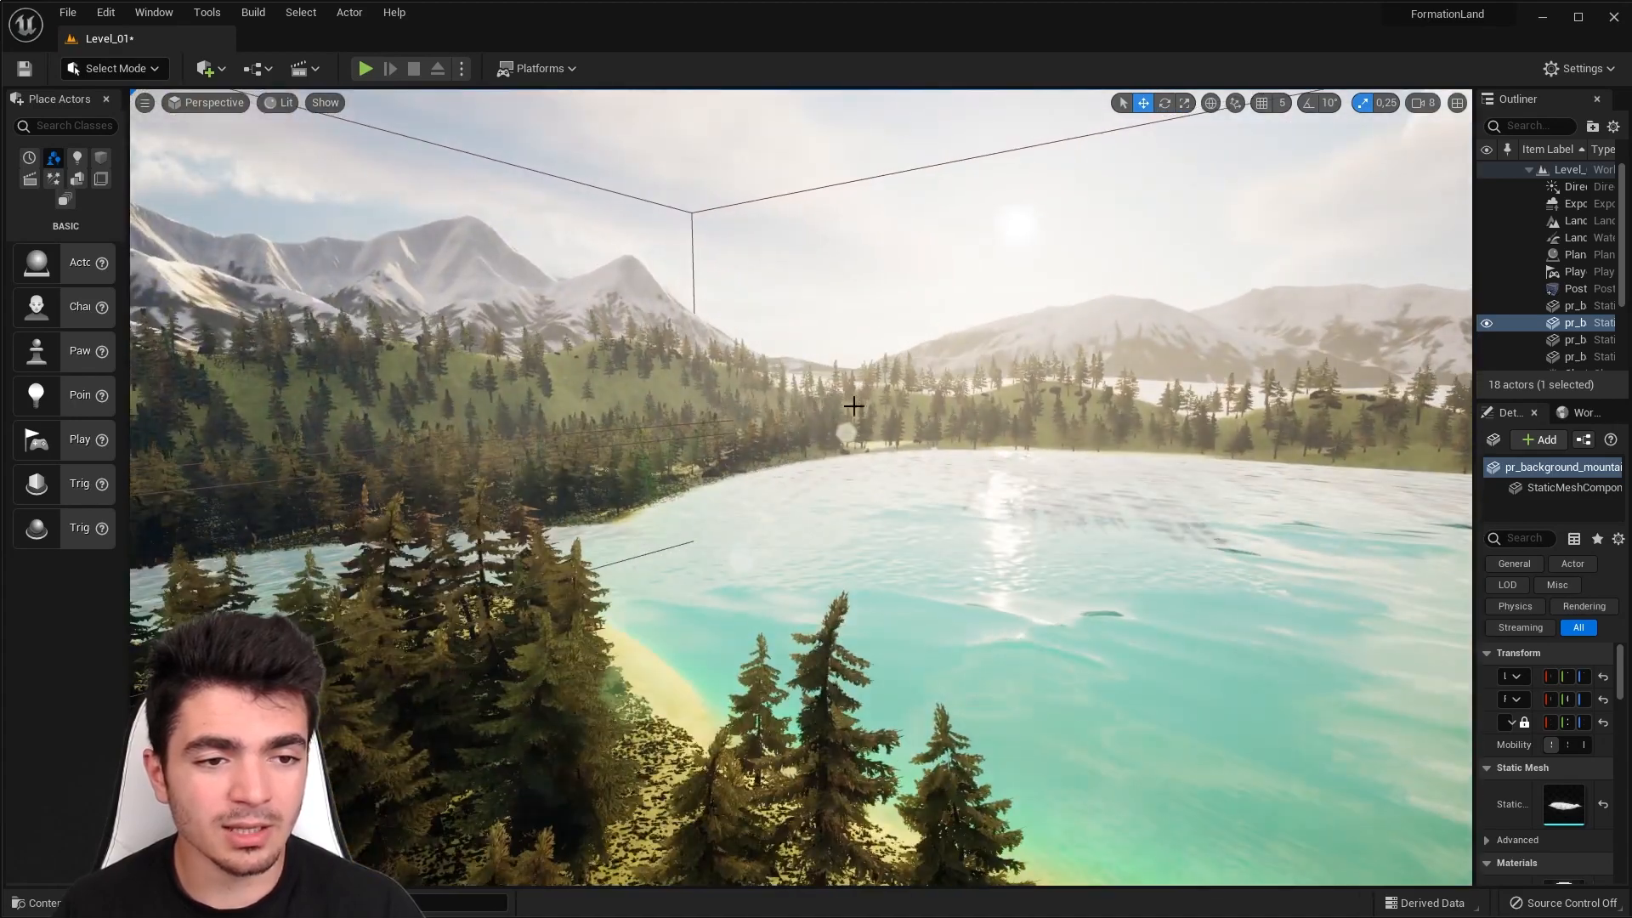
click(598, 374)
right_drag(880, 500, 1060, 390)
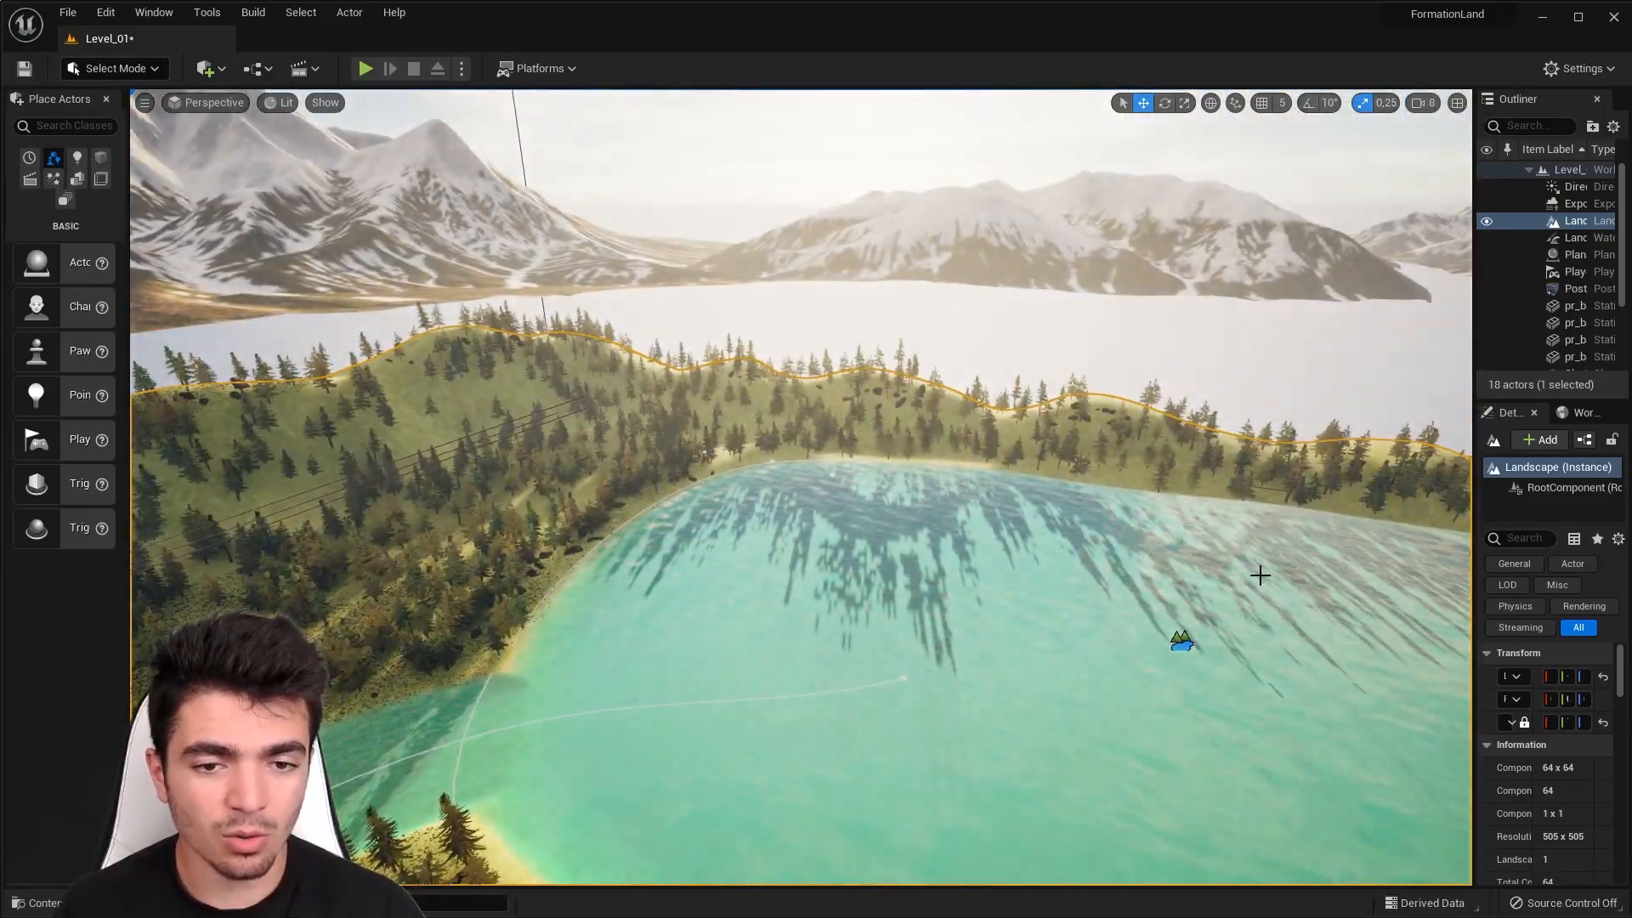
right_drag(1052, 623, 935, 685)
right_drag(1031, 594, 1036, 485)
right_drag(998, 572, 986, 611)
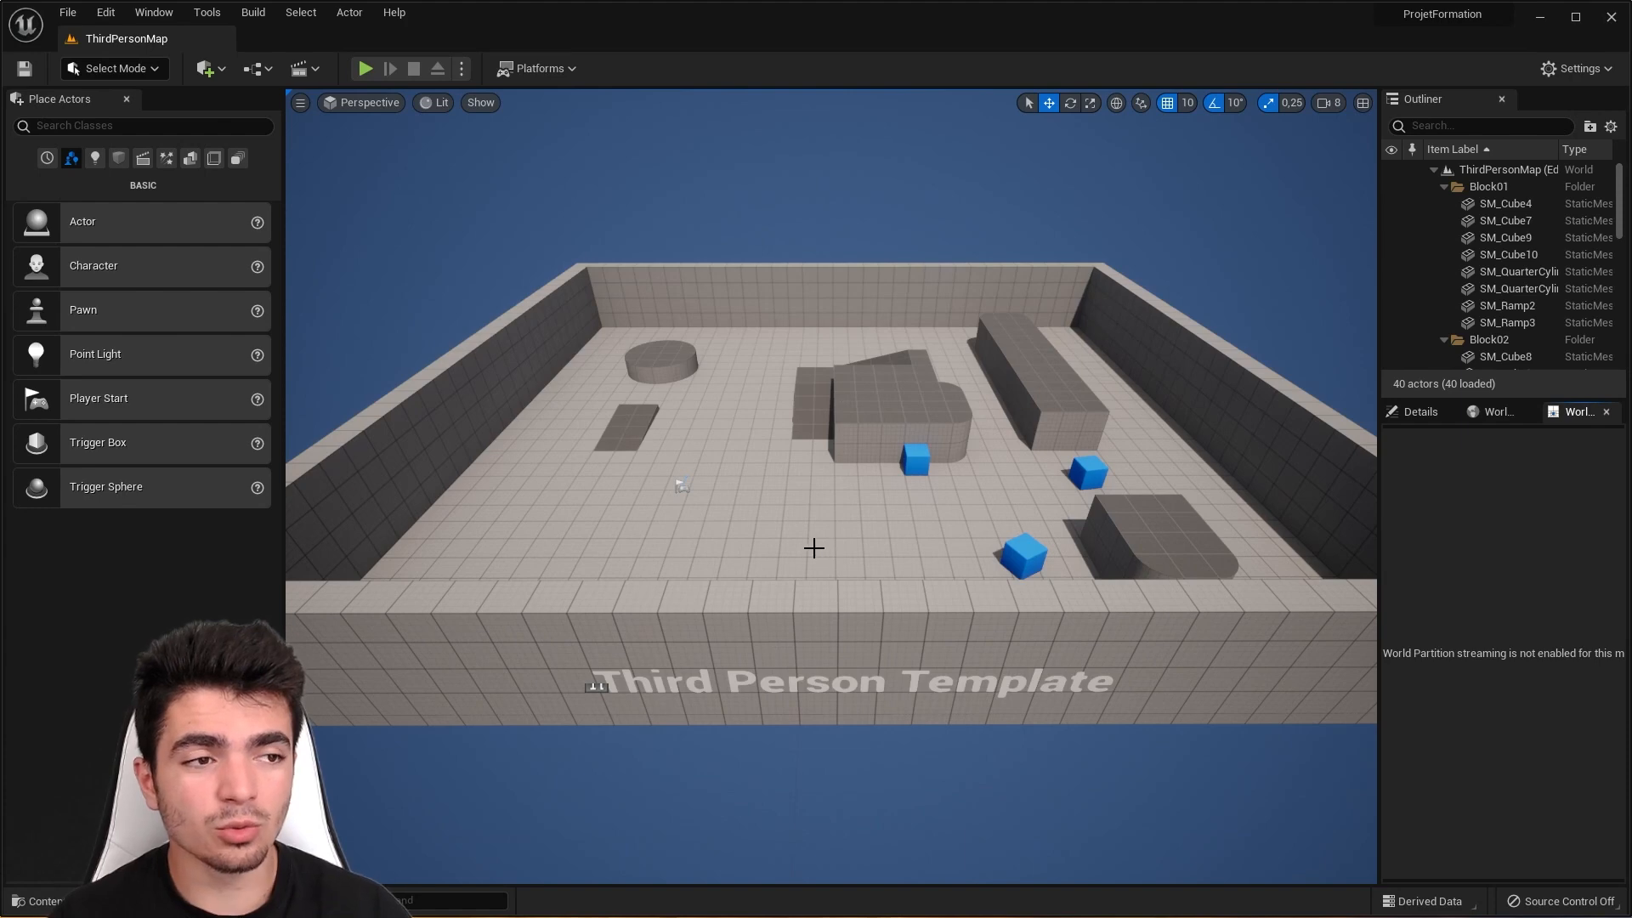
mouse_move(831, 476)
right_down()
mouse_move(823, 450)
mouse_move(722, 403)
mouse_move(803, 394)
mouse_move(856, 487)
right_up()
right_click(856, 487)
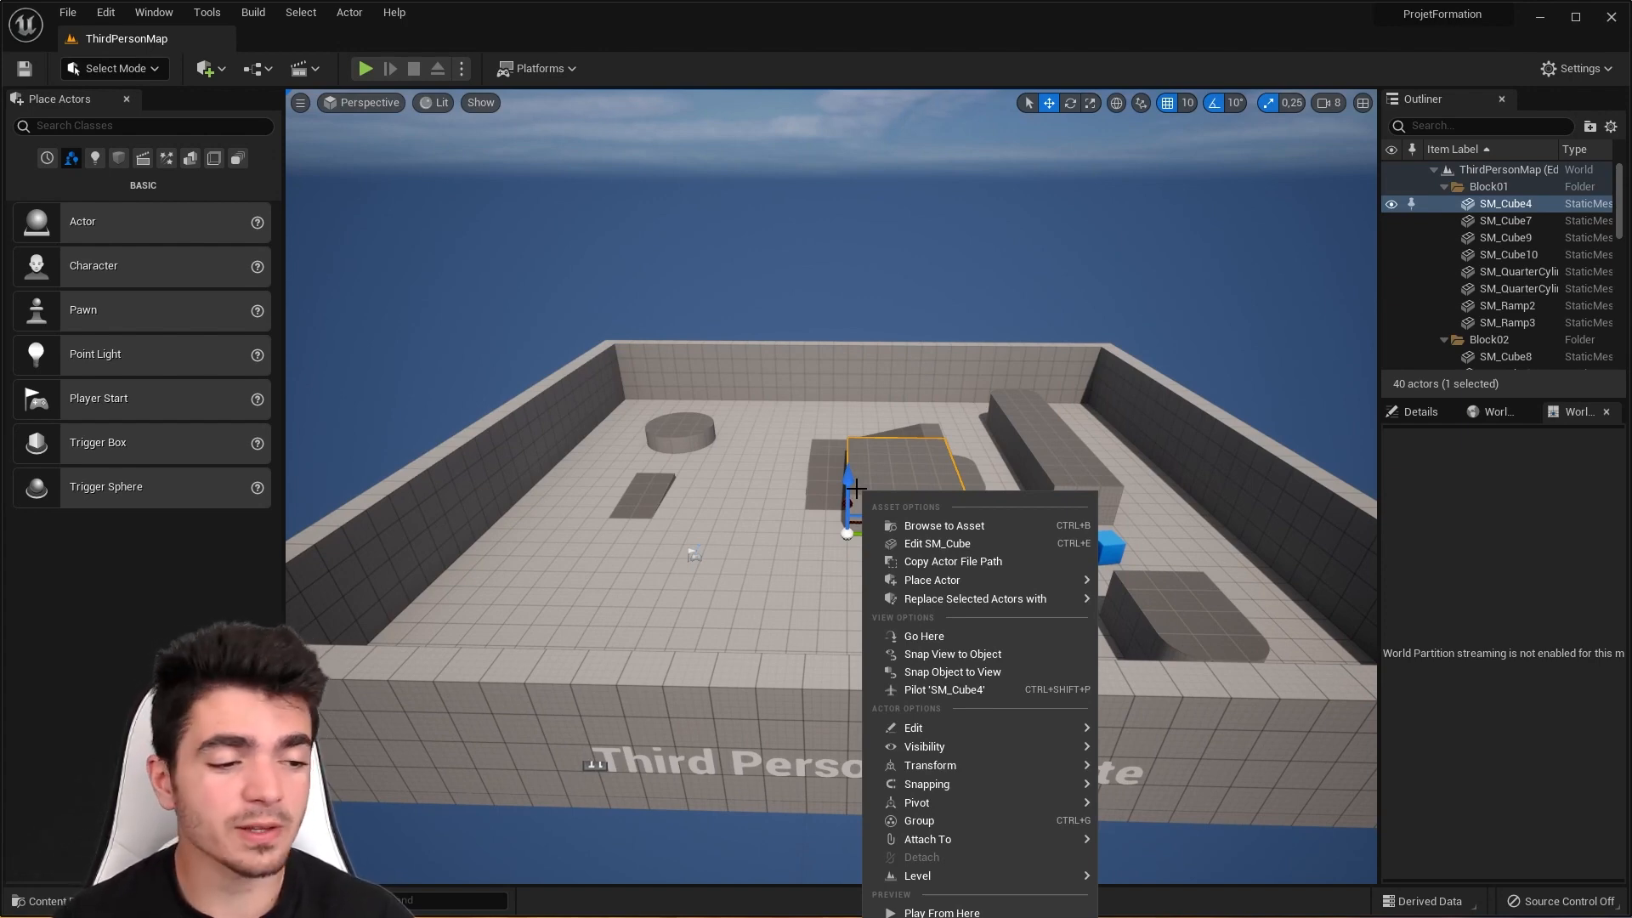
Step: Create a folder named Maps in the project's Content folder
key(ctrl+space)
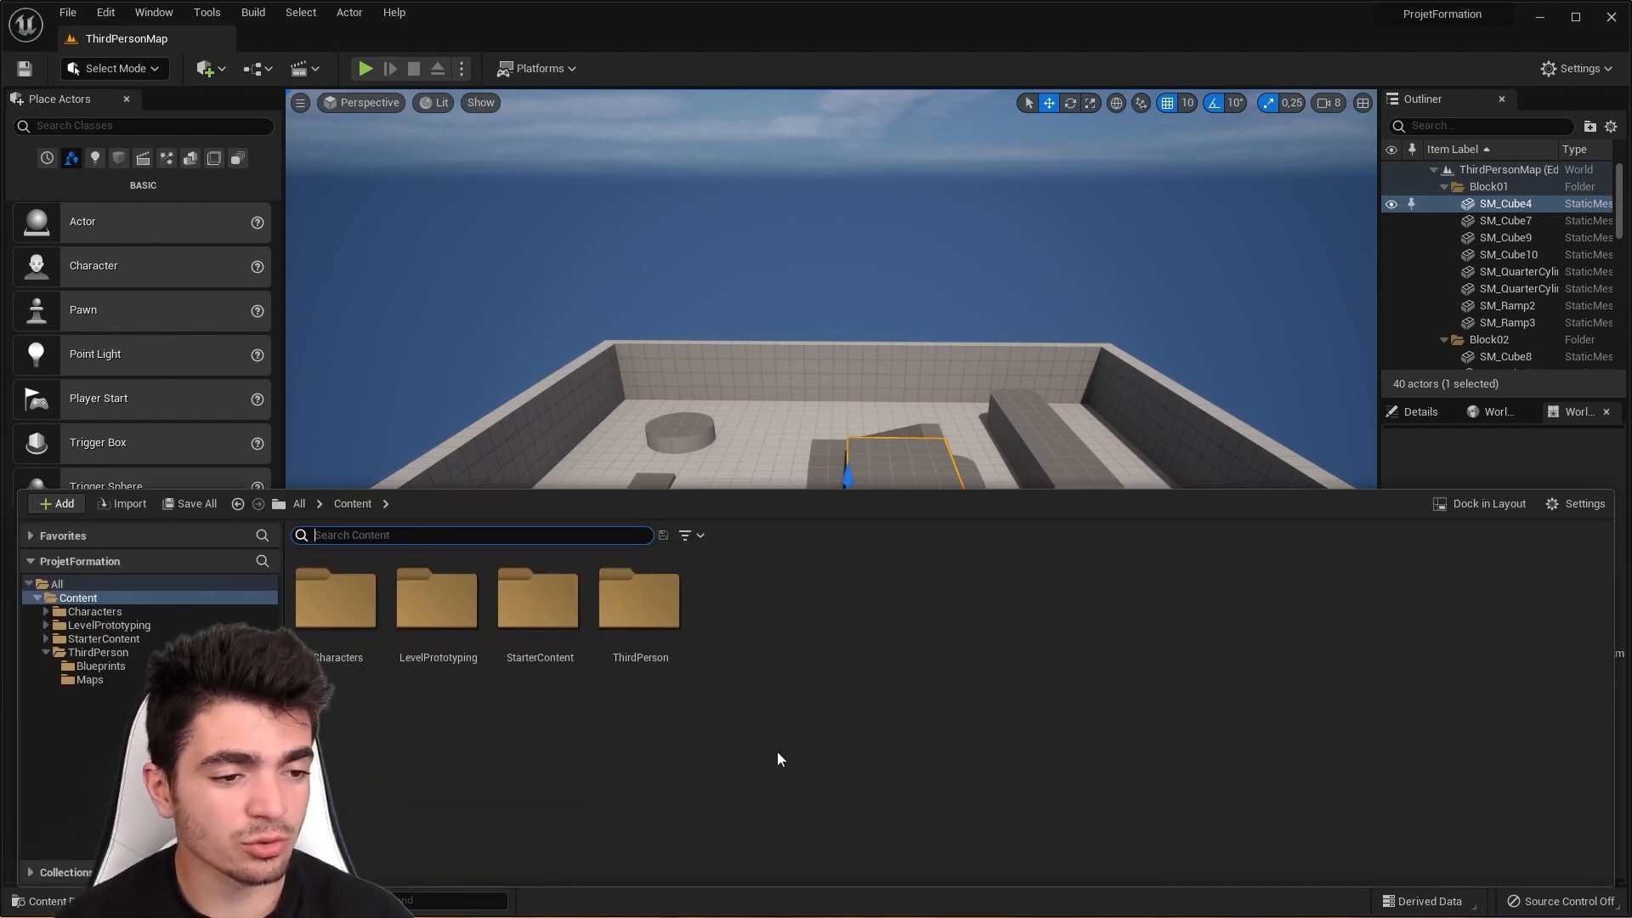
right_click(844, 651)
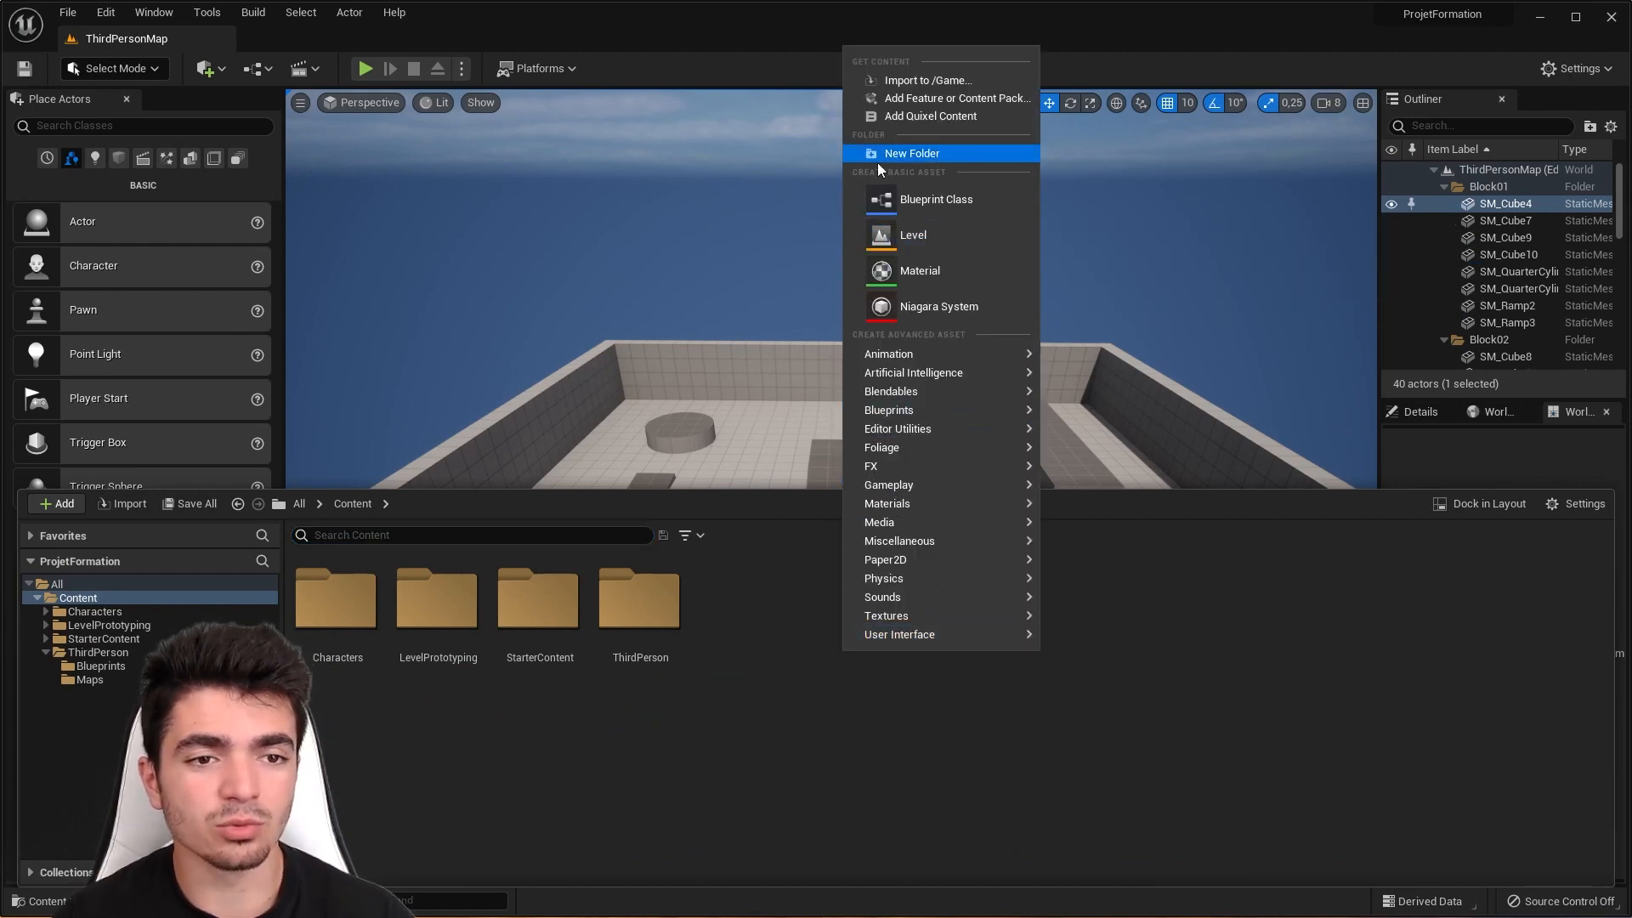
click(911, 153)
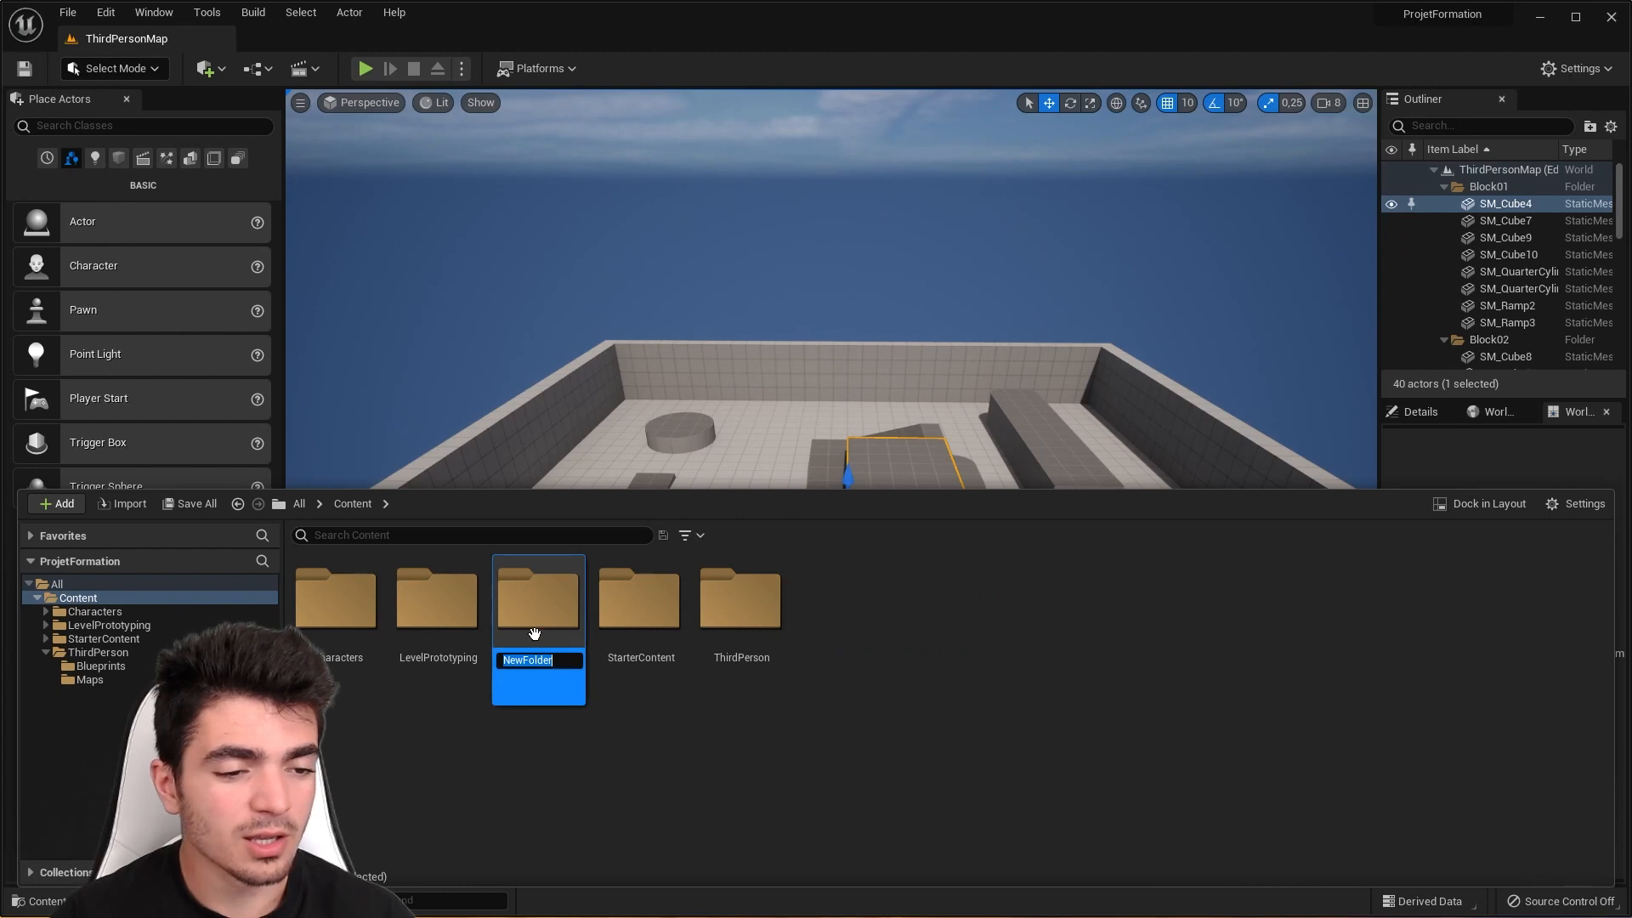
text(Maps)
key(Return)
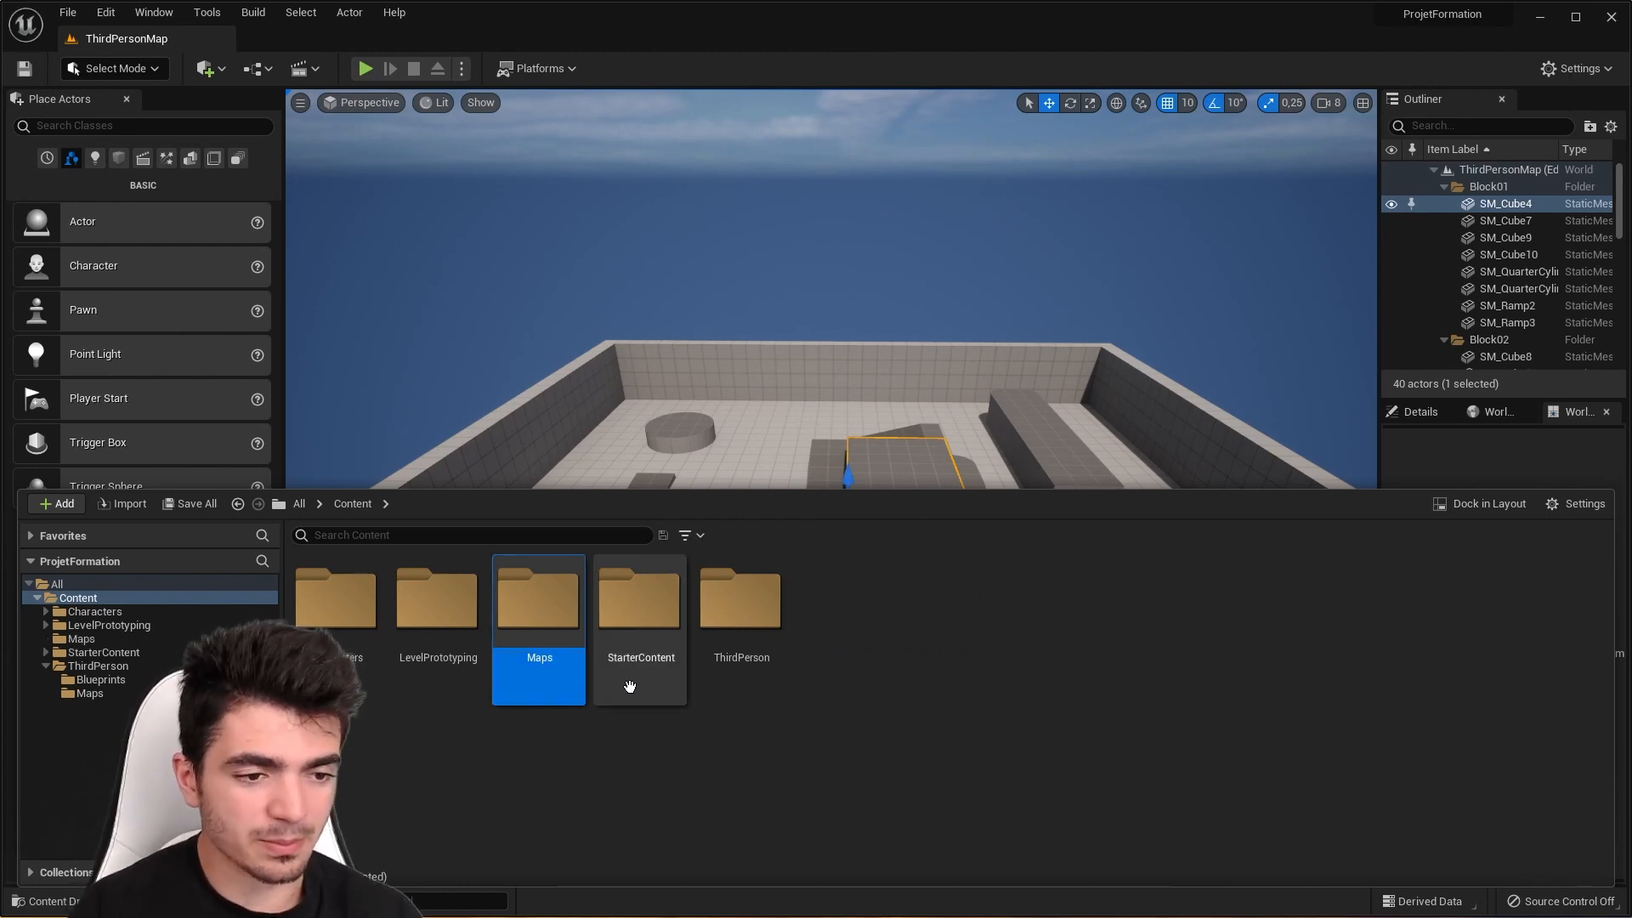
Step: Create a new level named Level_01 inside the new Maps folder
double_click(537, 624)
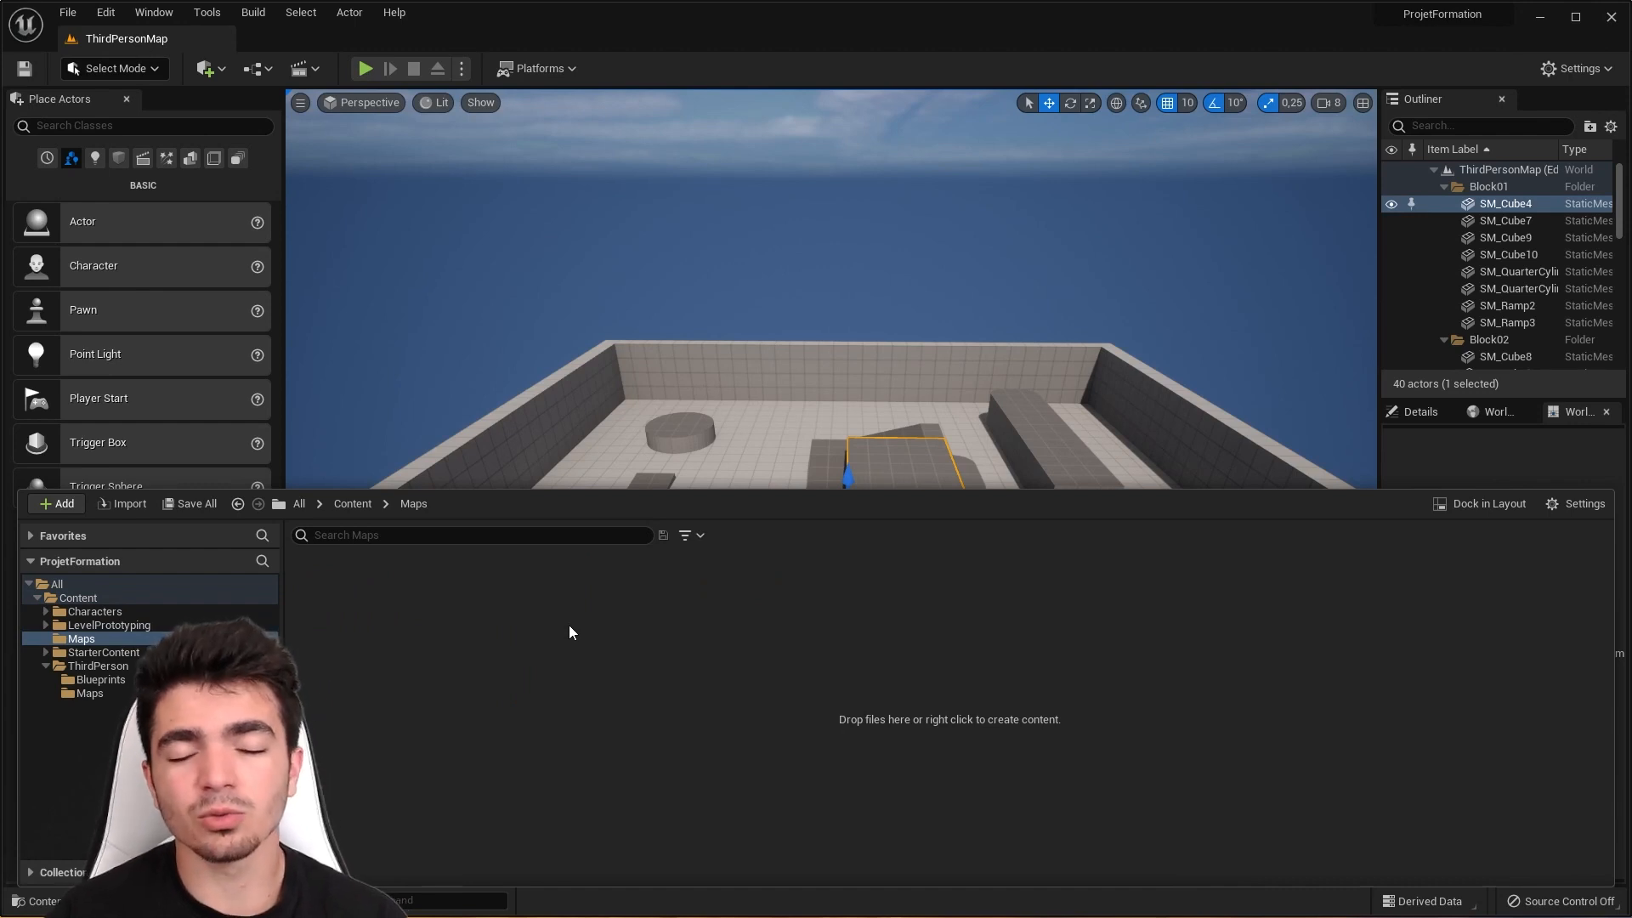
right_click(565, 653)
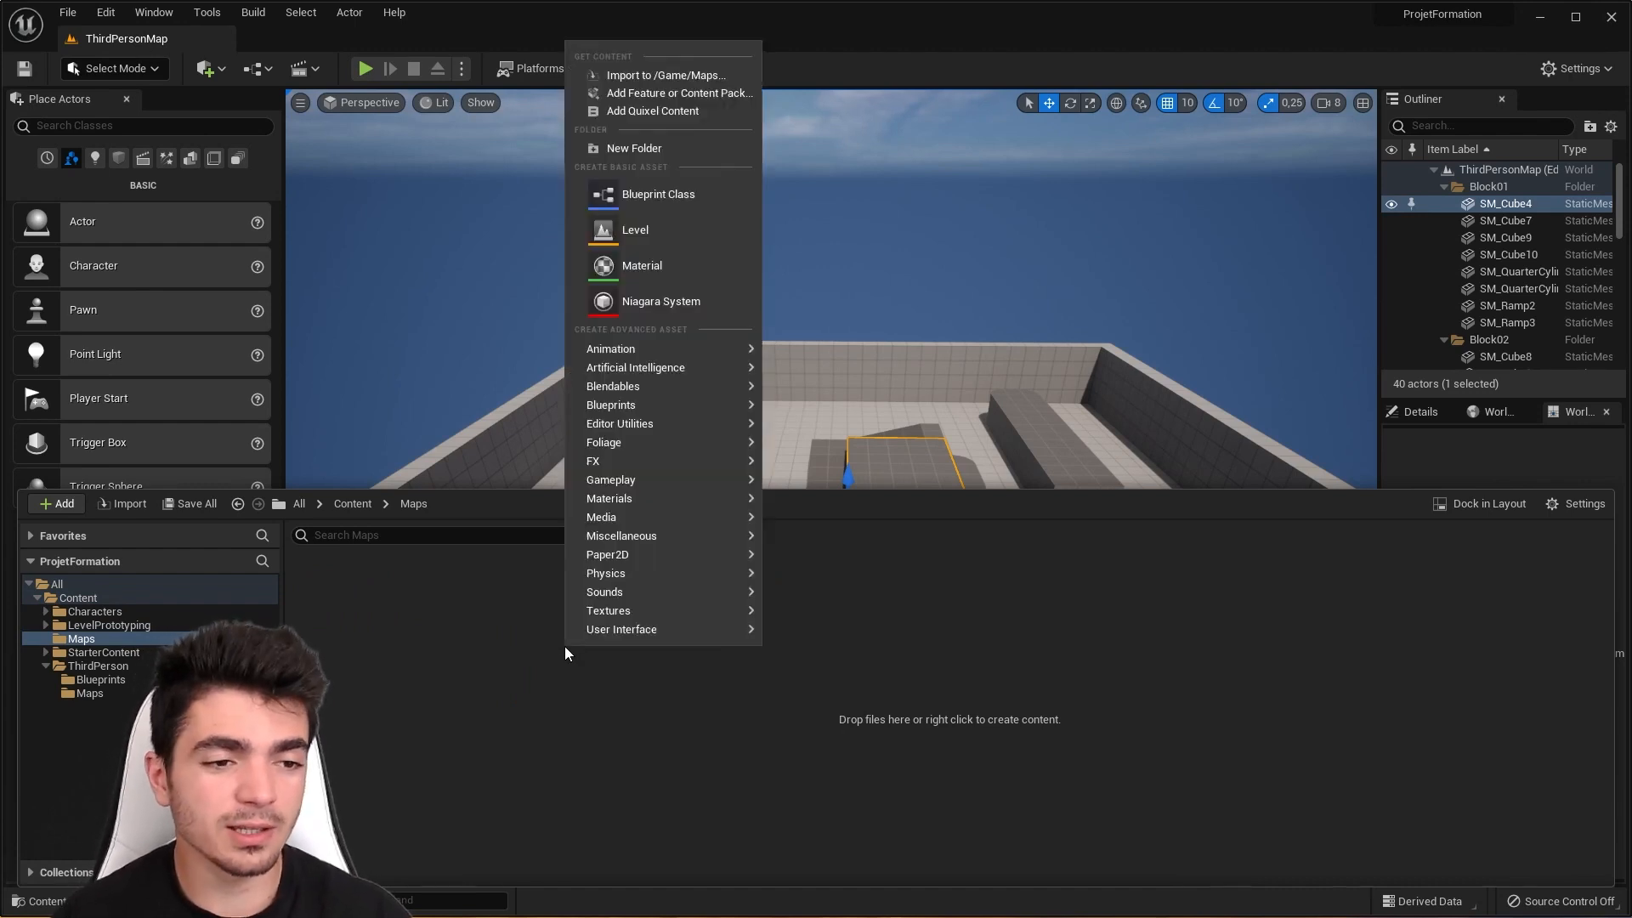
click(619, 237)
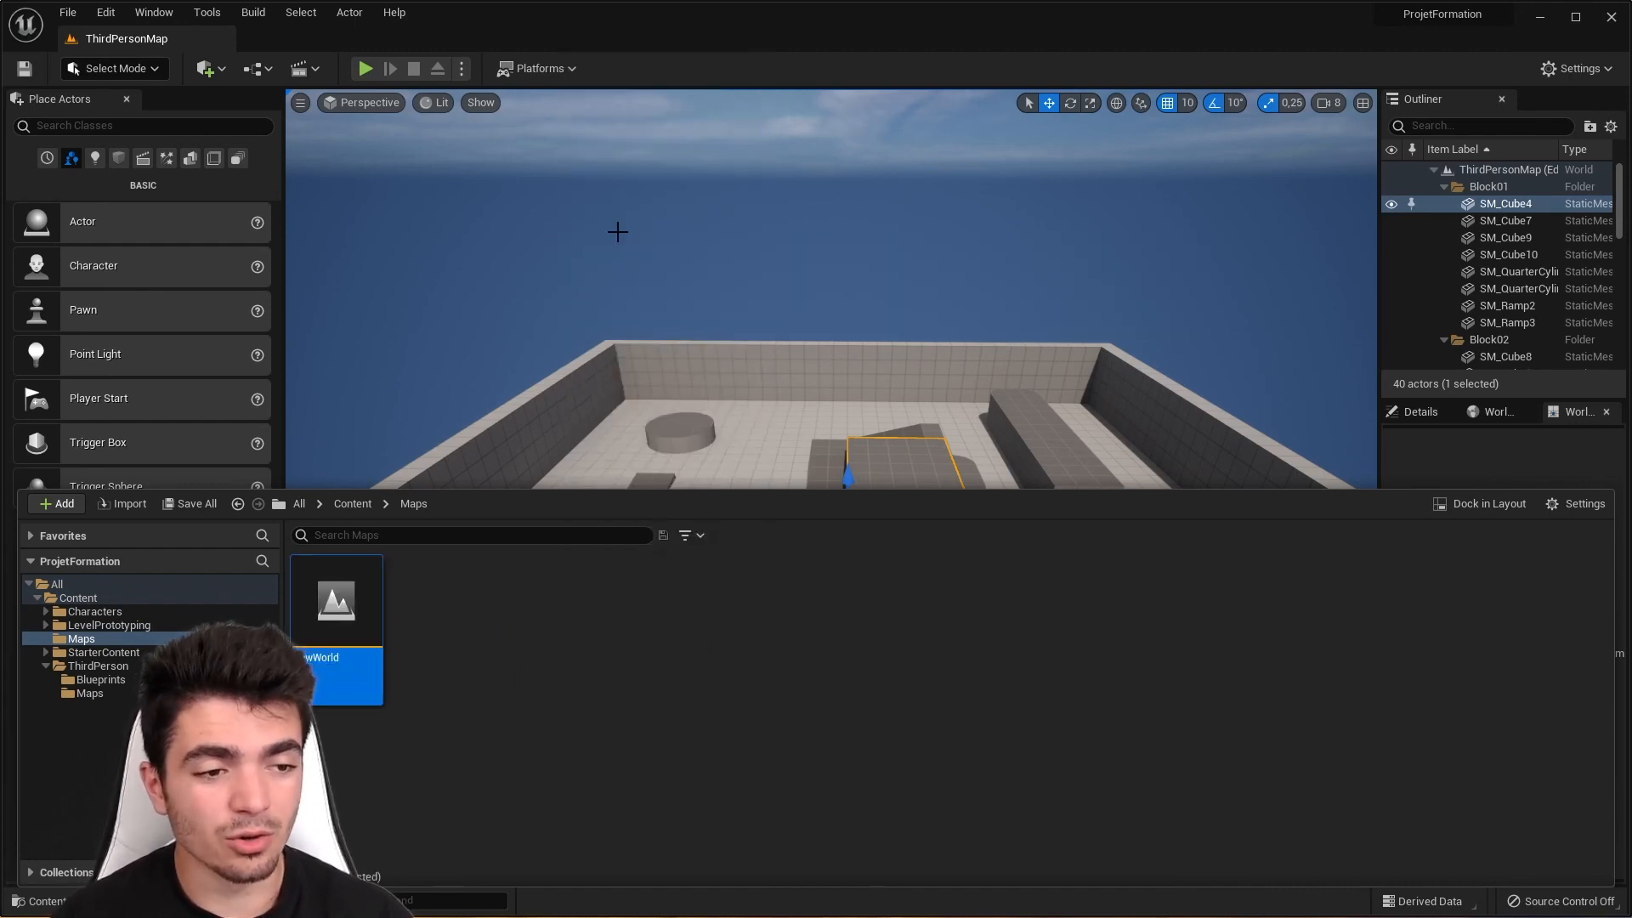
text(Map_01)
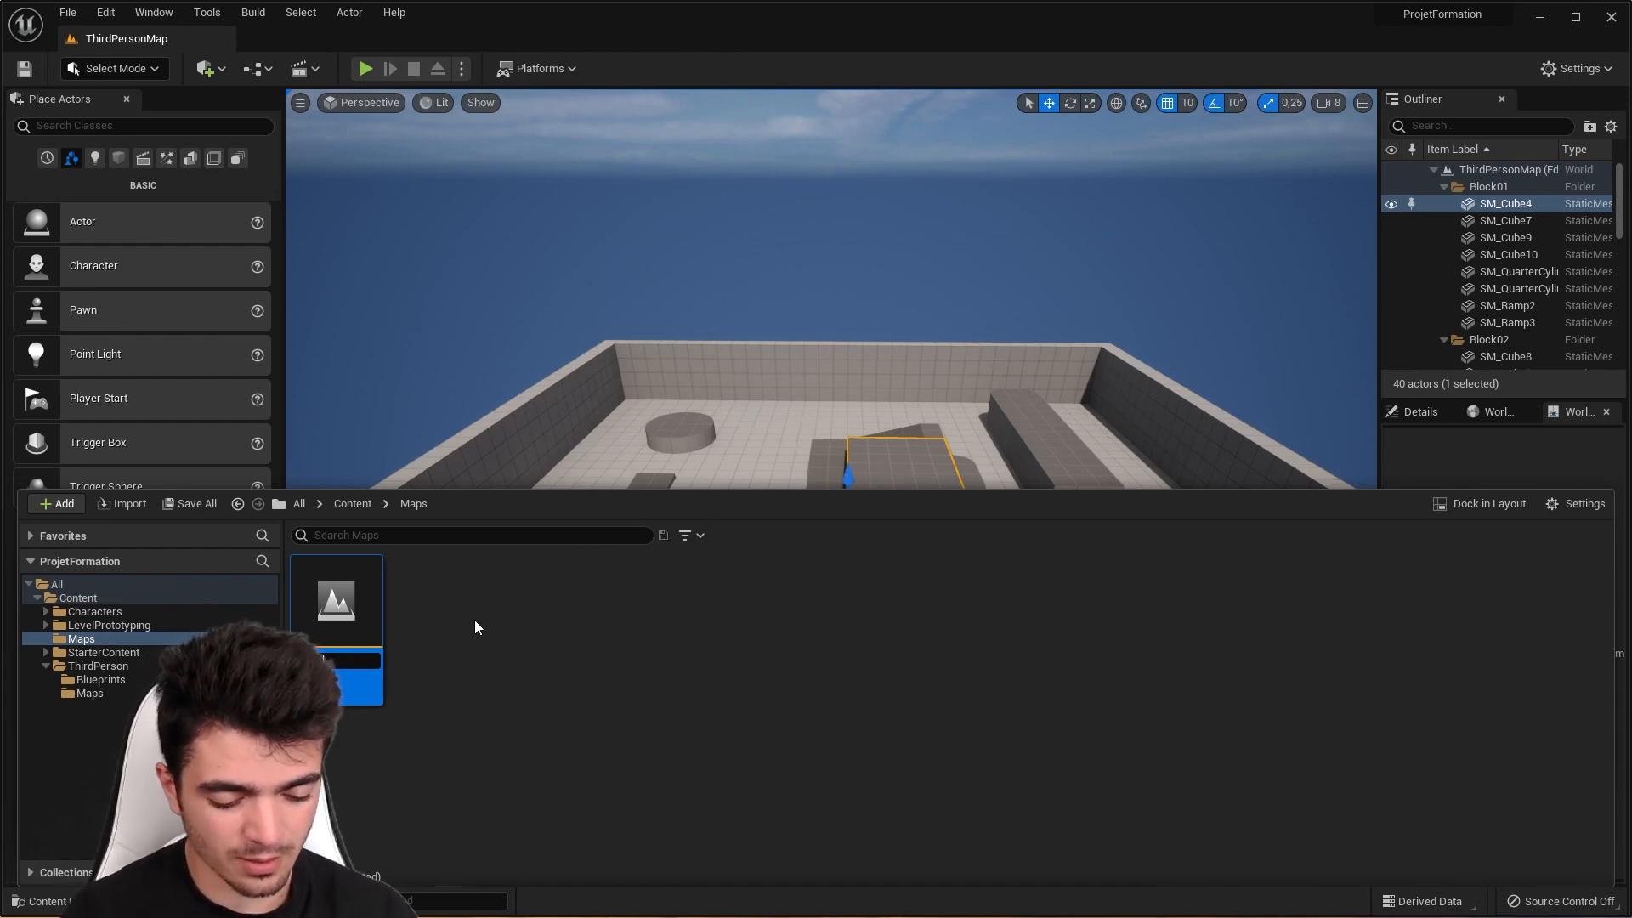
key(Return)
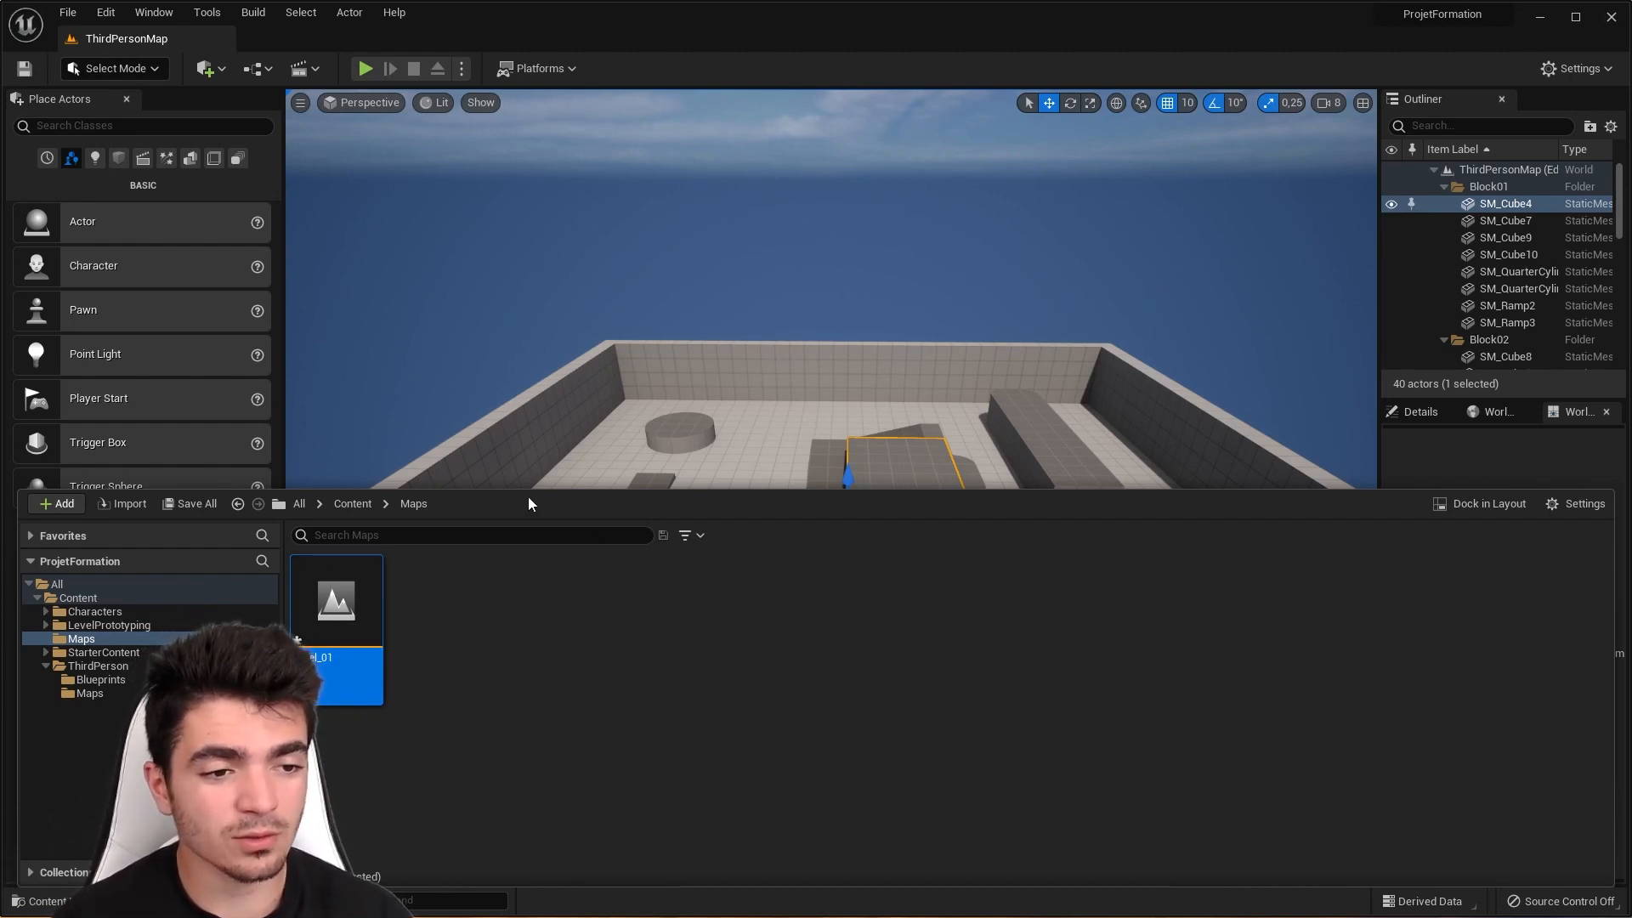
Step: Reduce the height of the Content Drawer and close it
drag(527, 497, 499, 625)
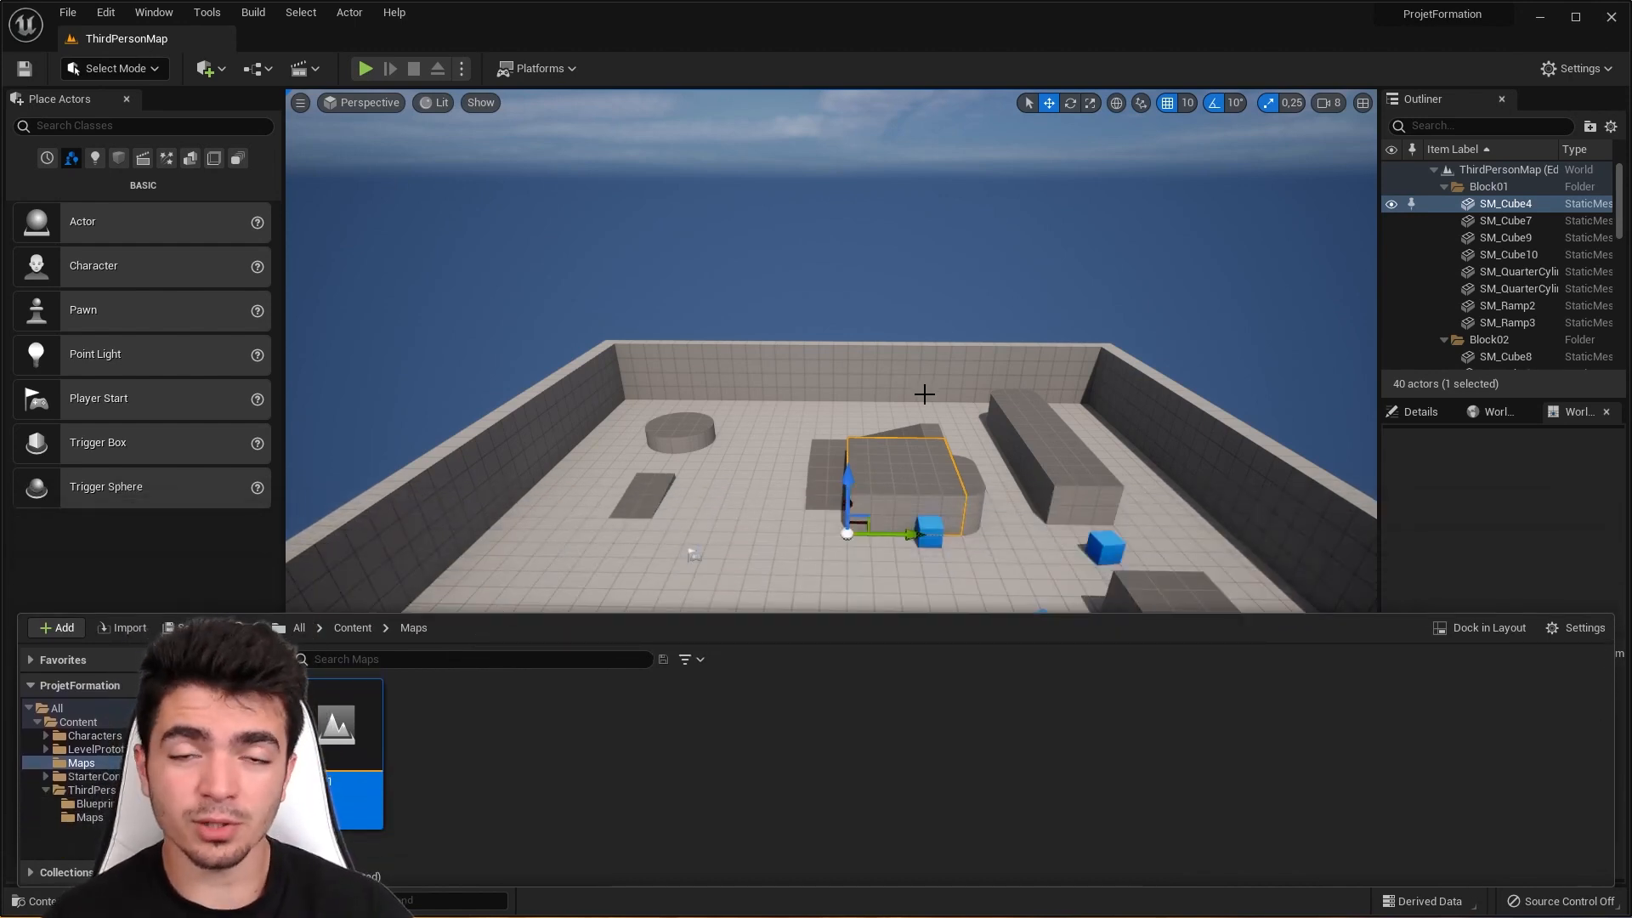
click(43, 904)
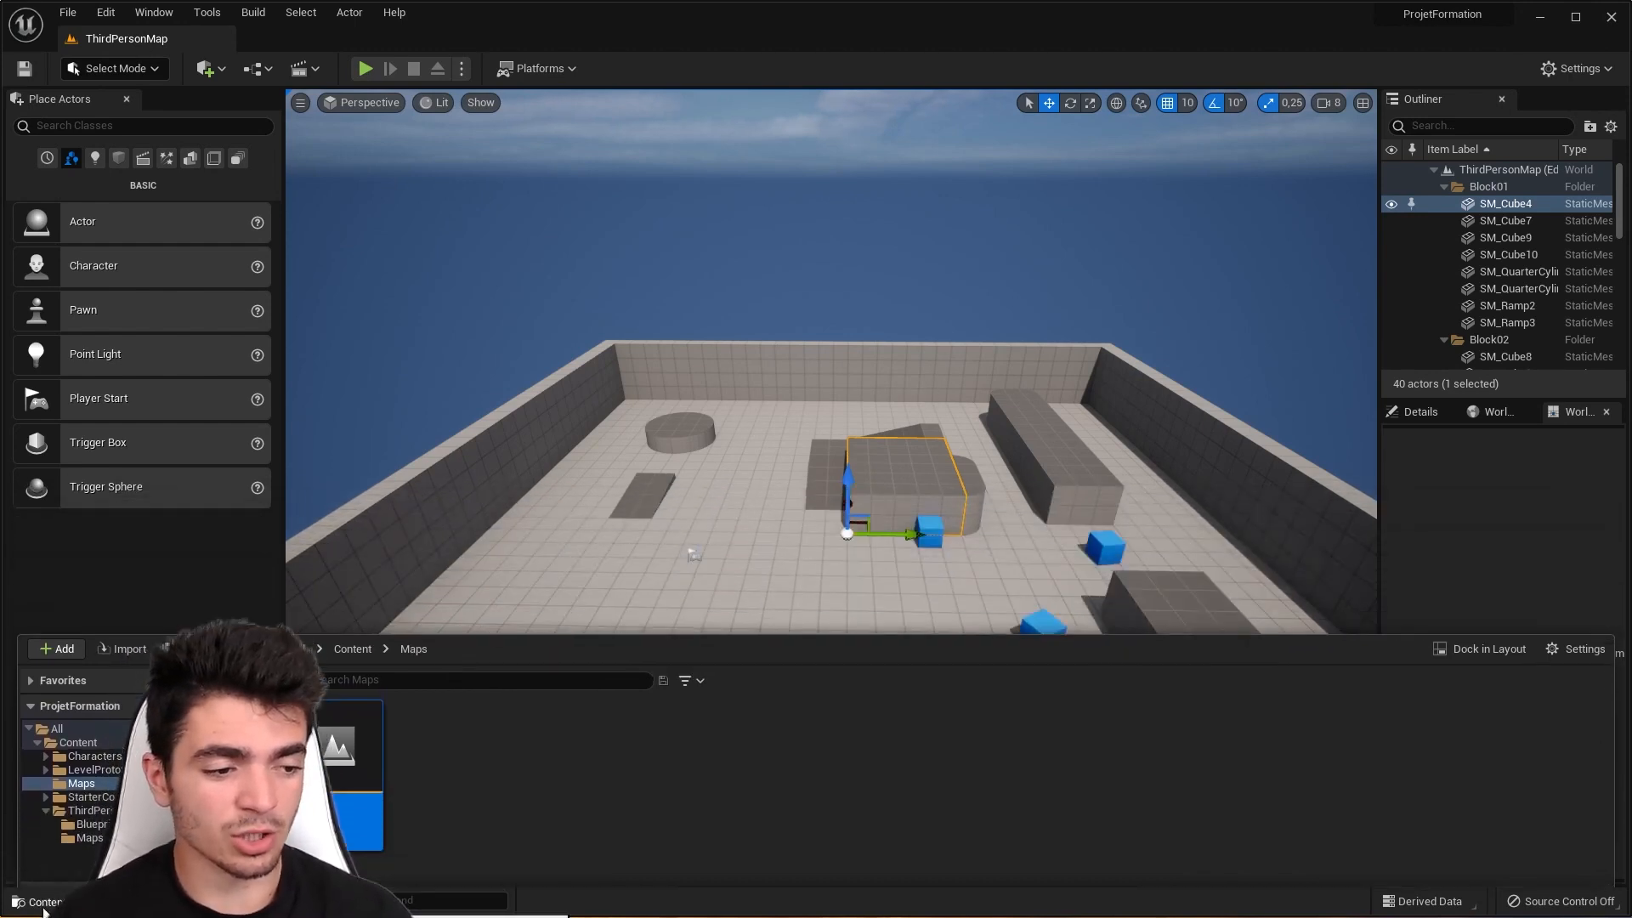
mouse_move(812, 401)
right_down()
mouse_move(883, 429)
mouse_move(838, 417)
right_up()
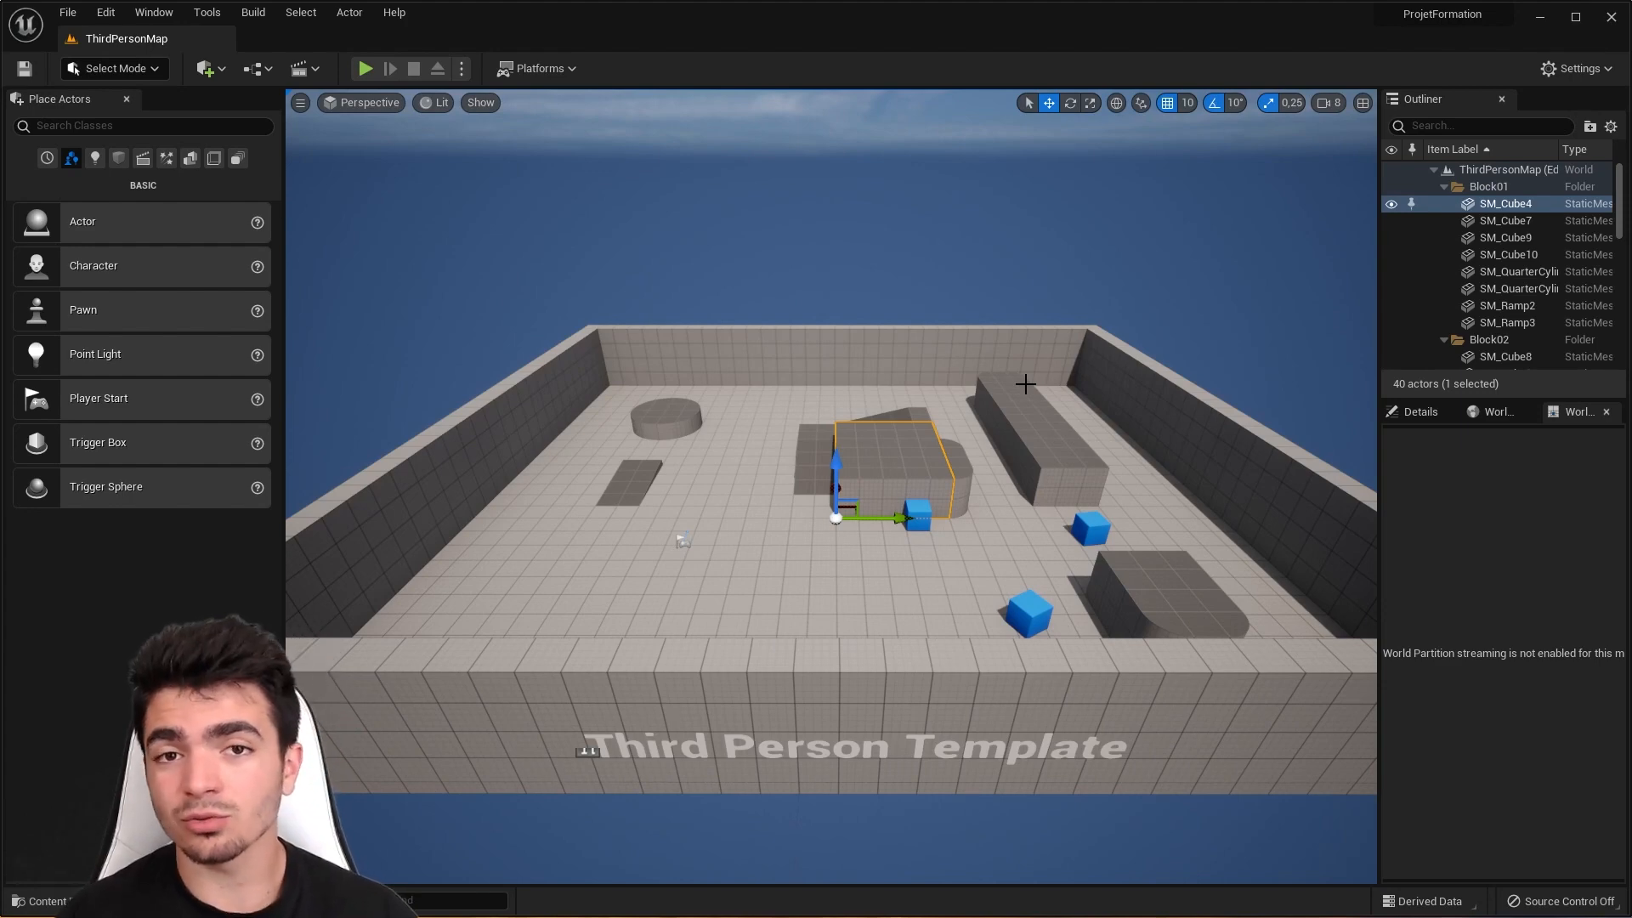
drag(728, 343, 688, 308)
drag(1033, 411, 1025, 435)
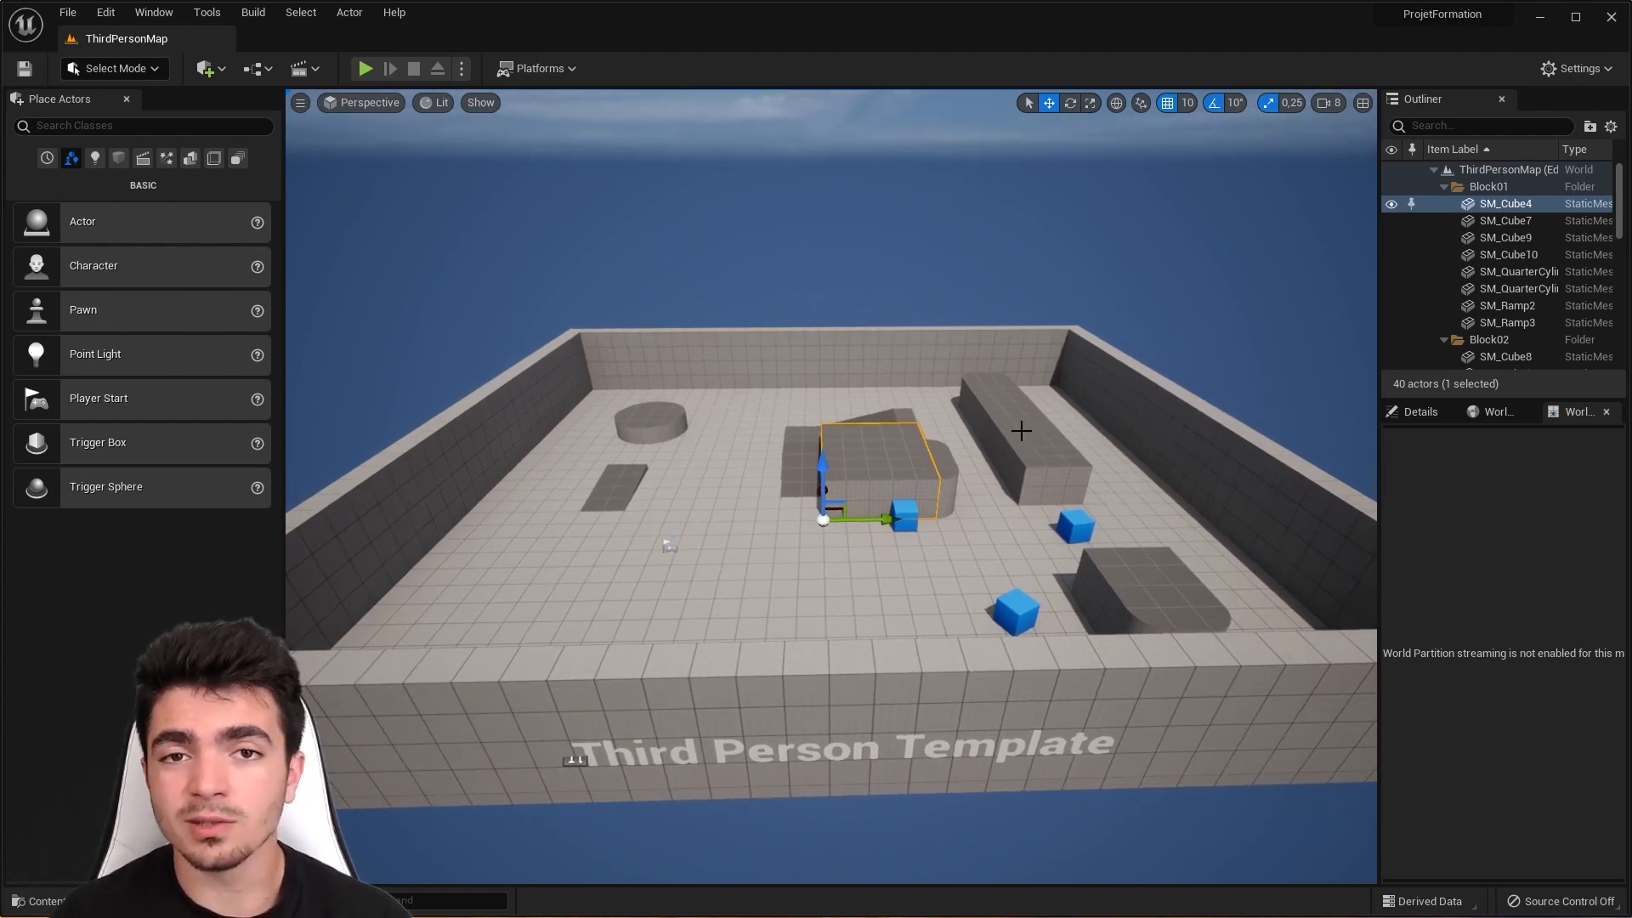
drag(1021, 431, 1015, 430)
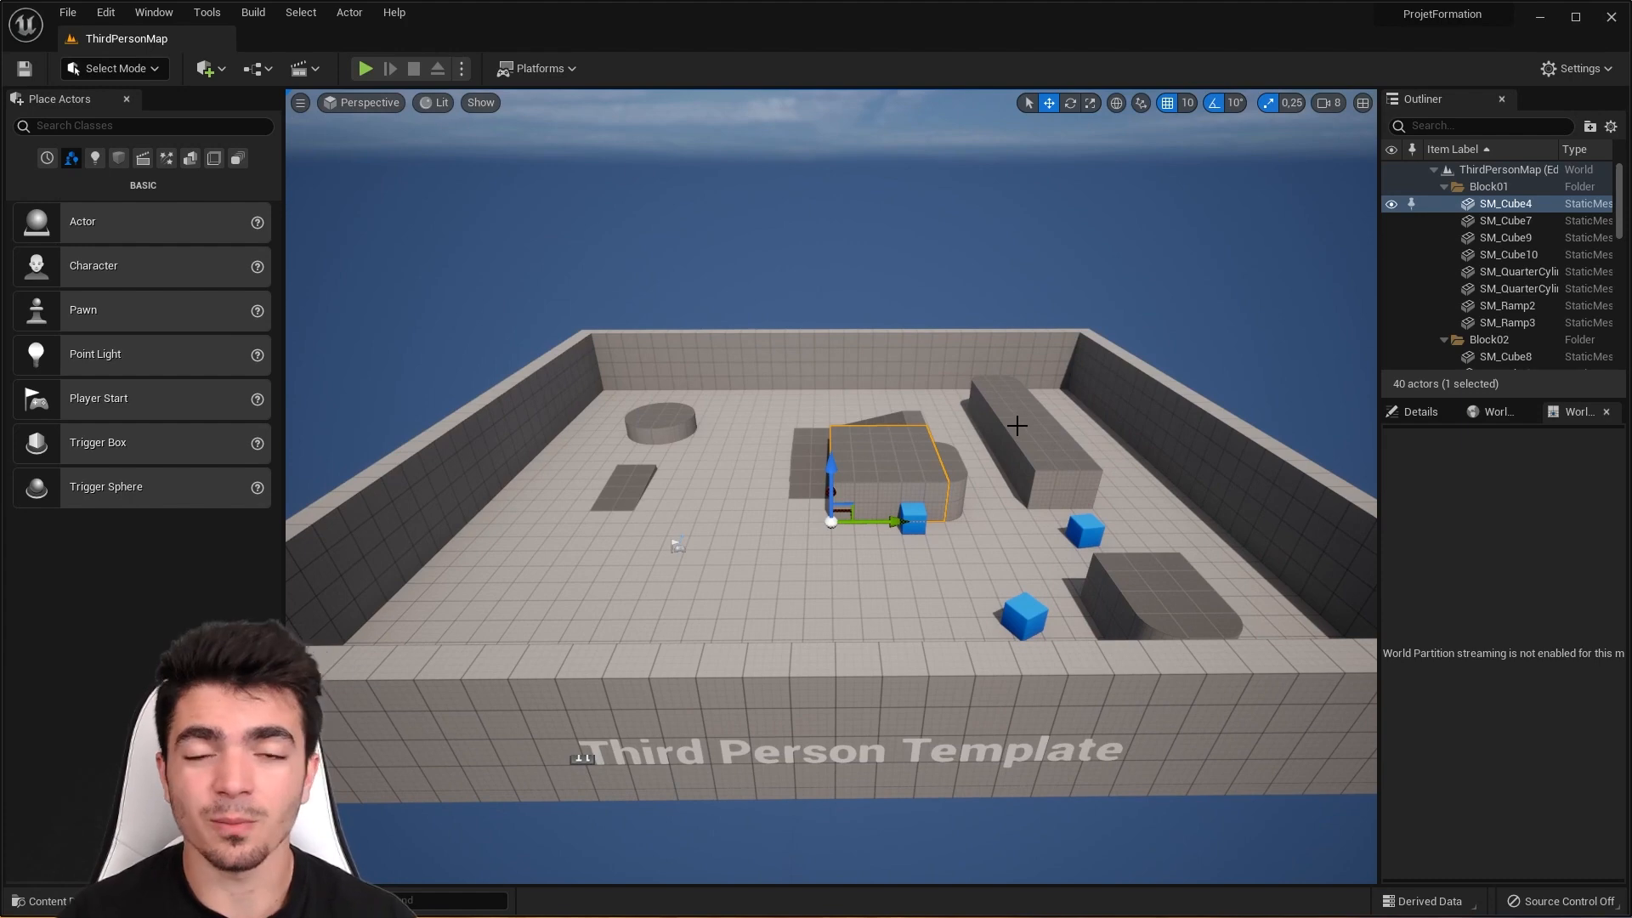
Step: Find the map options in the Project Settings and set the Editor Startup Map to Level_01
click(1581, 72)
click(1602, 135)
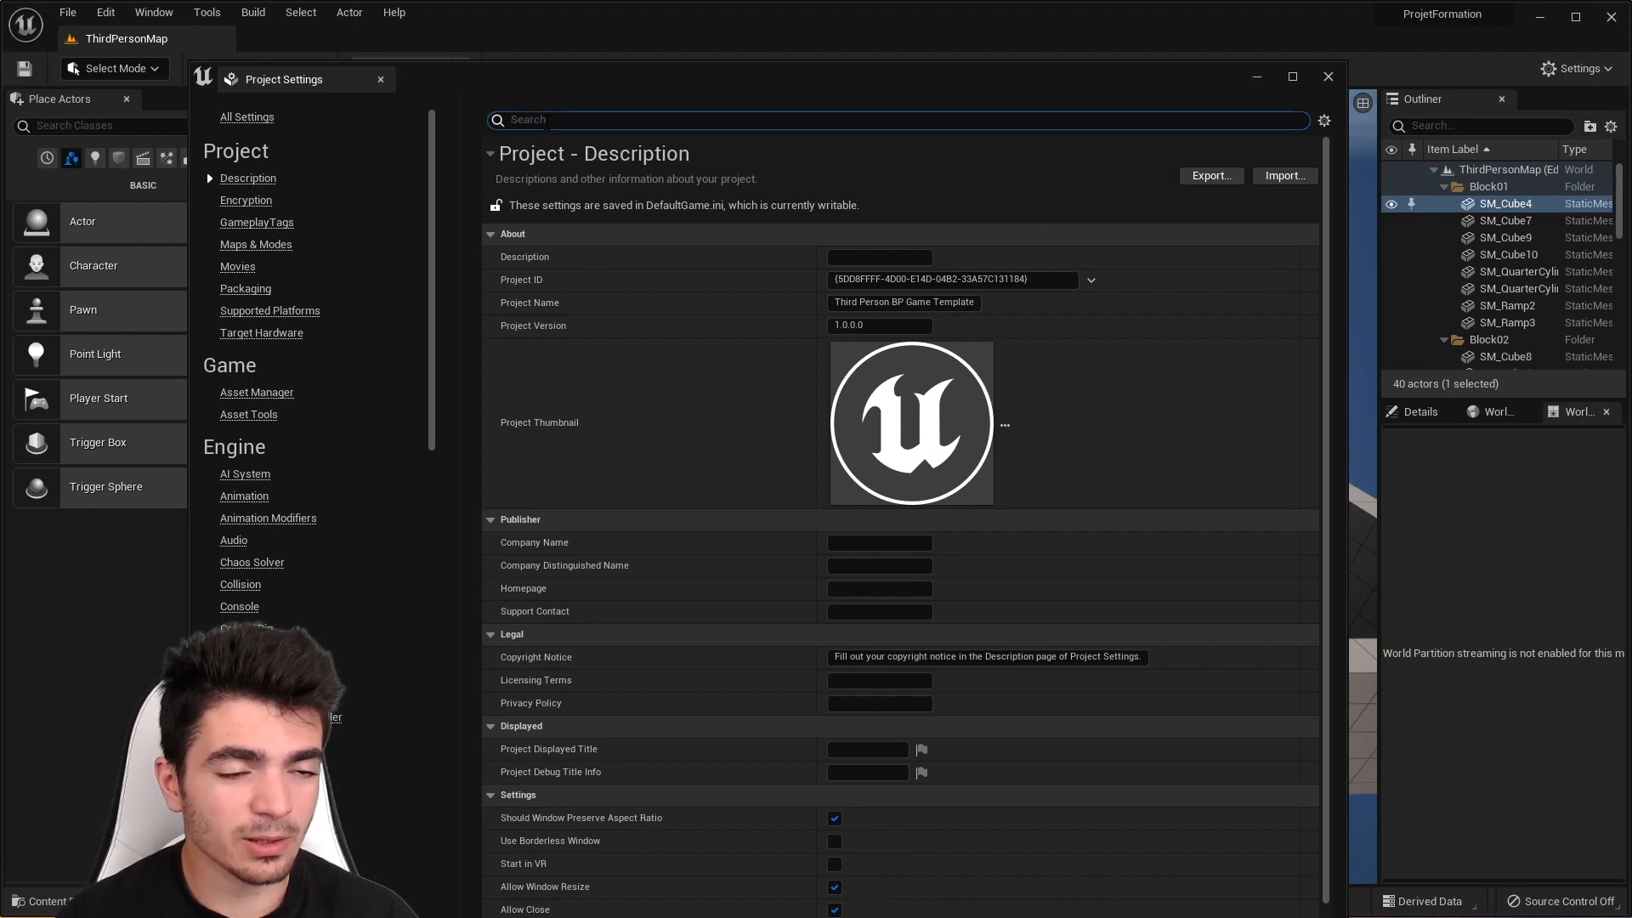
text(map)
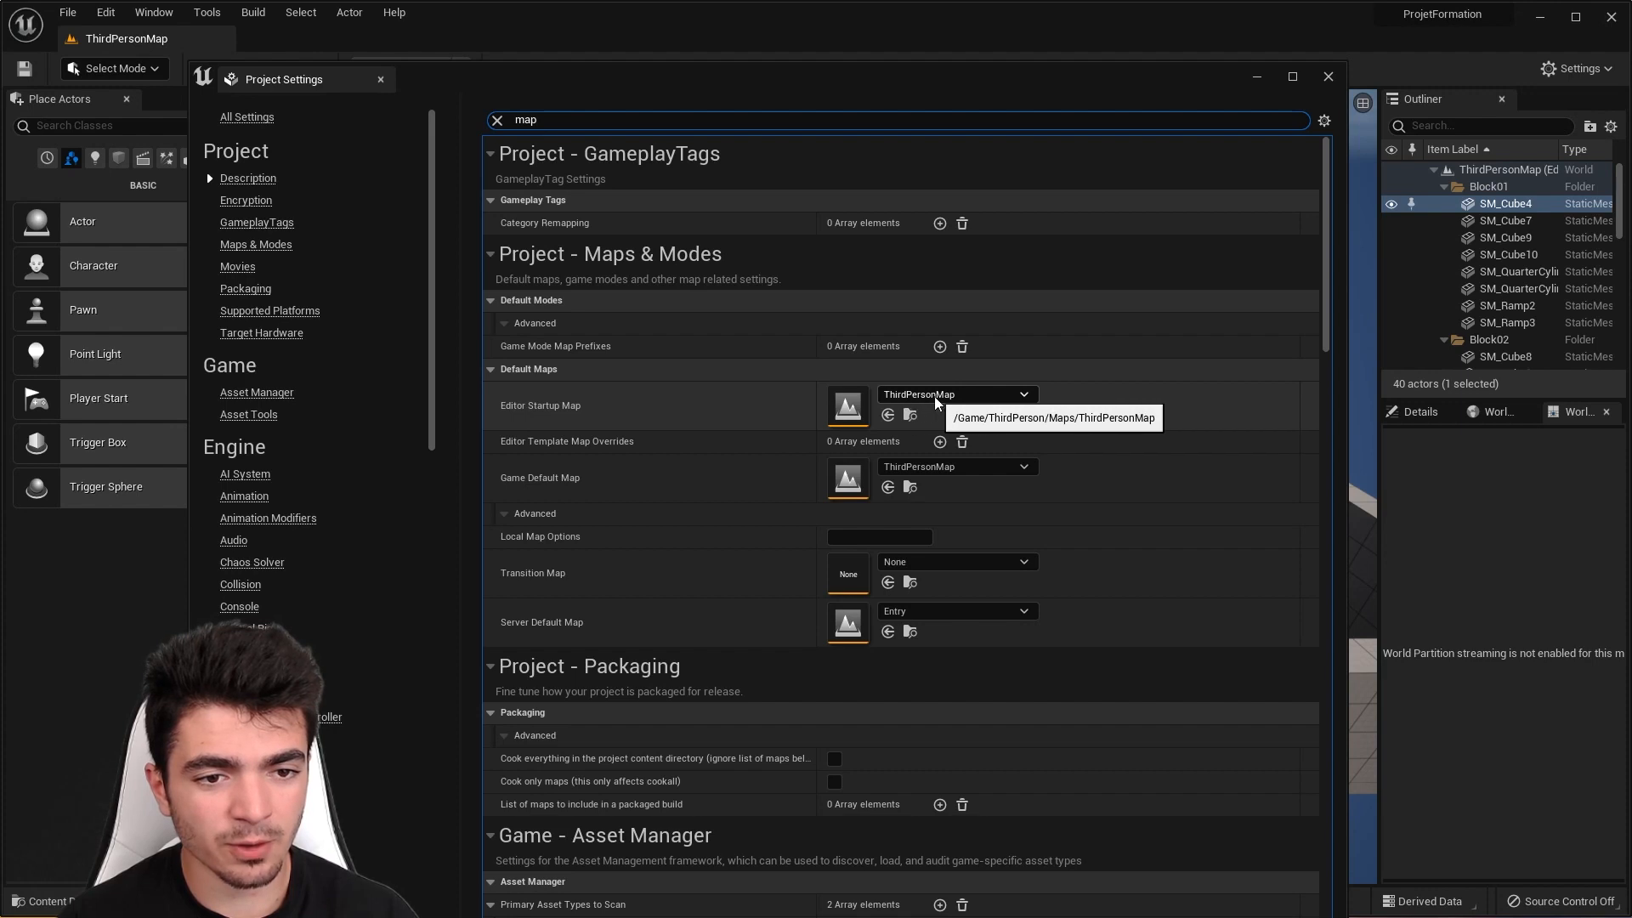
click(1012, 401)
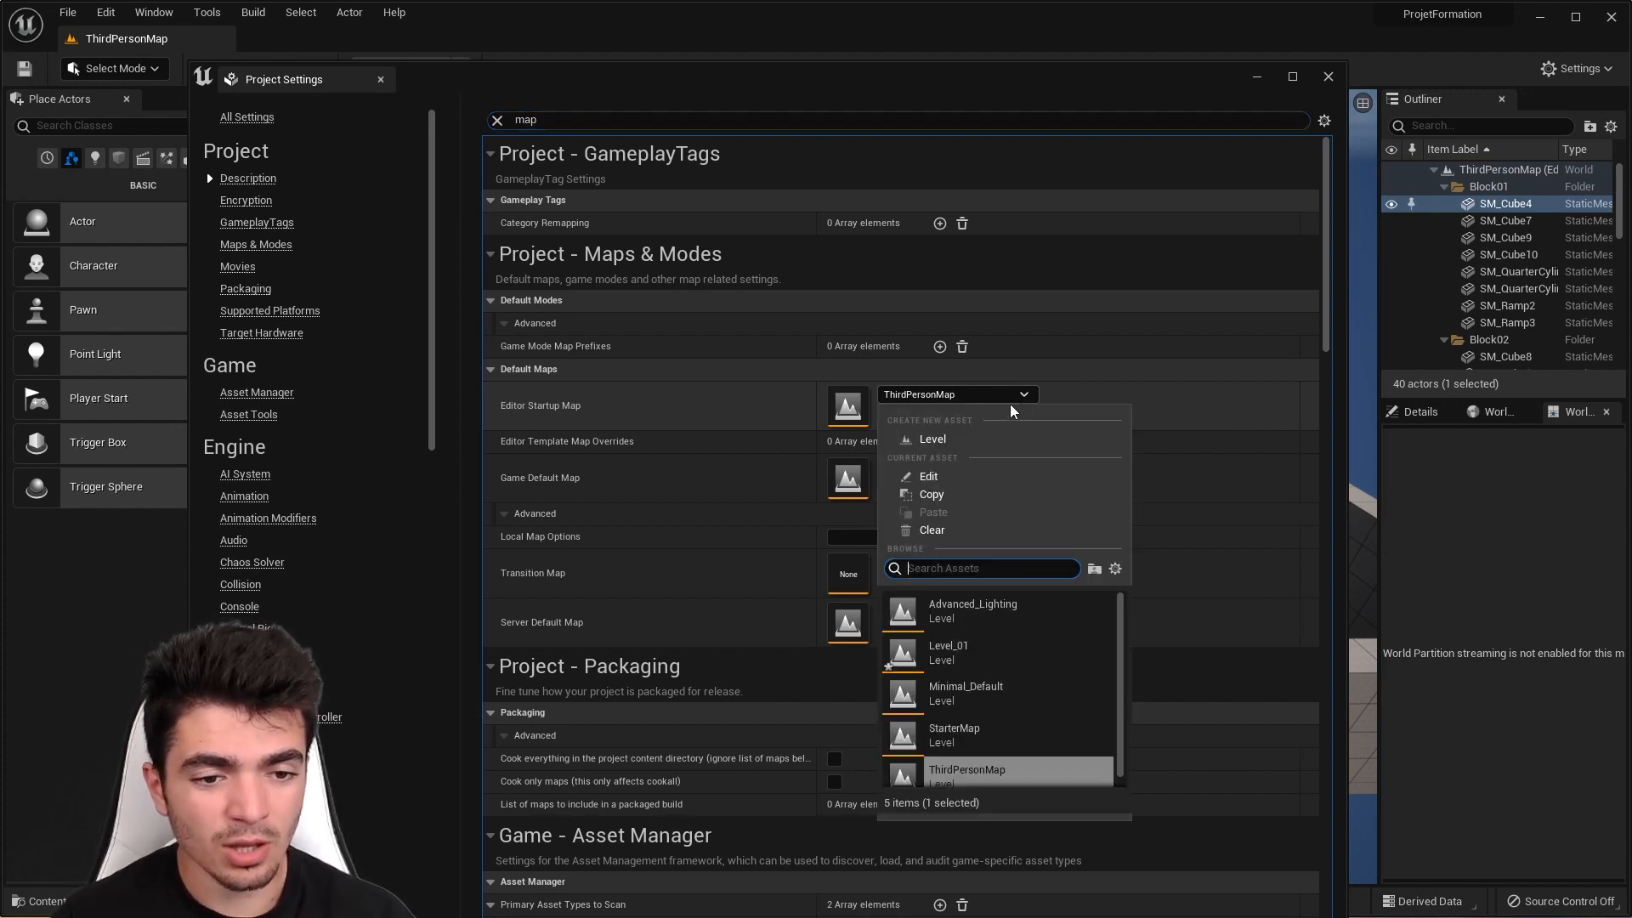
scroll(1005, 682, down, 1)
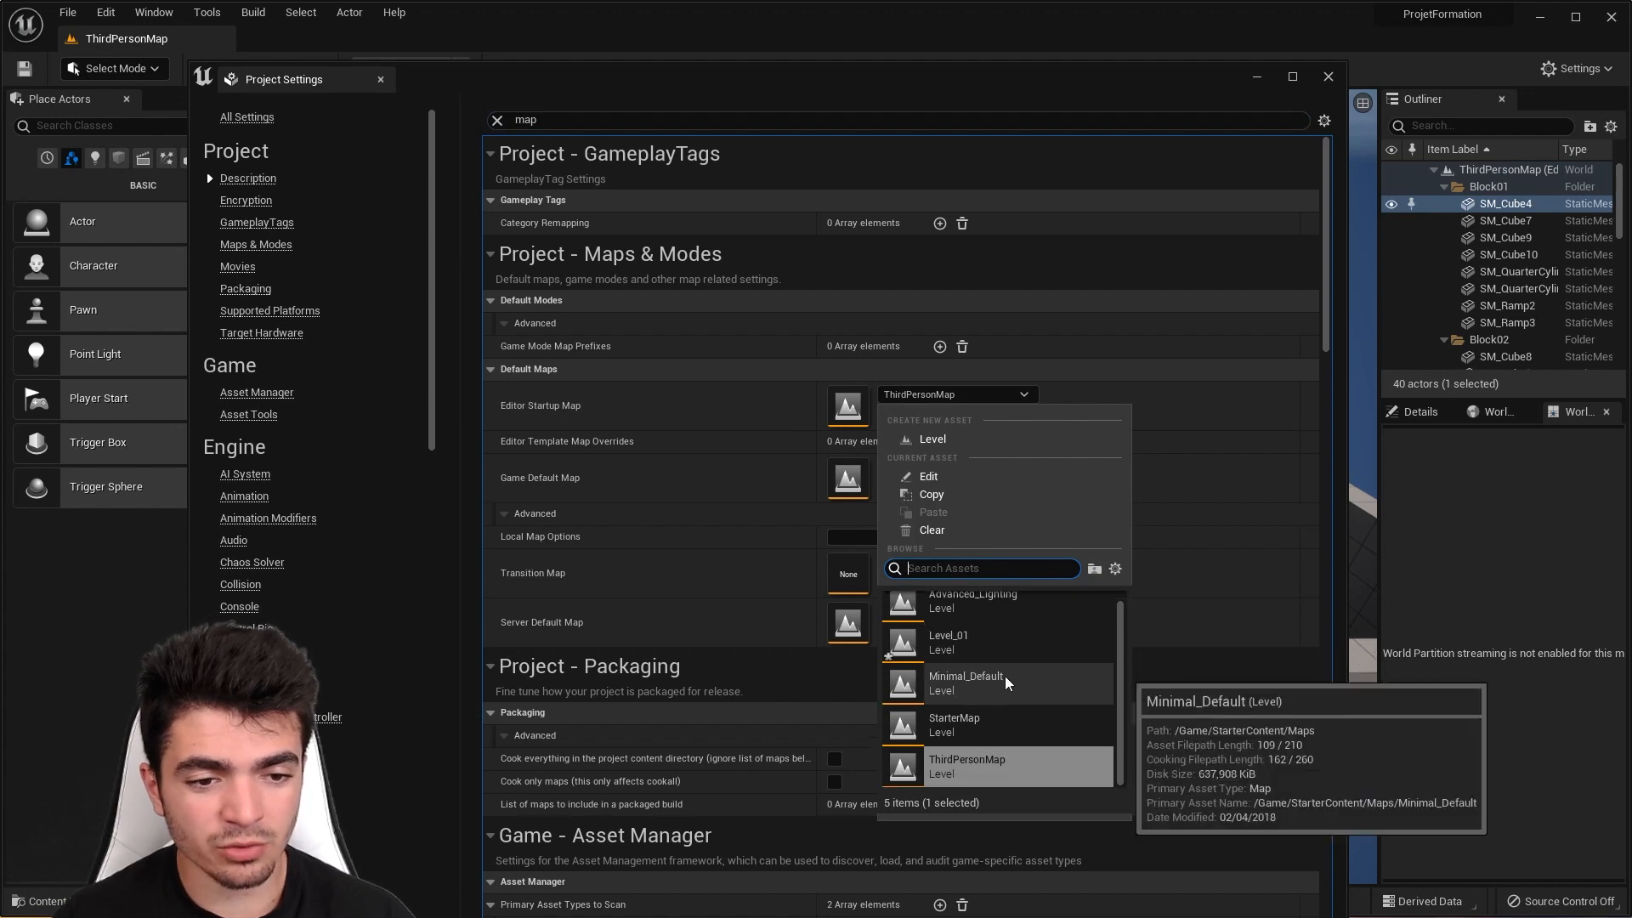
scroll(1003, 680, up, 1)
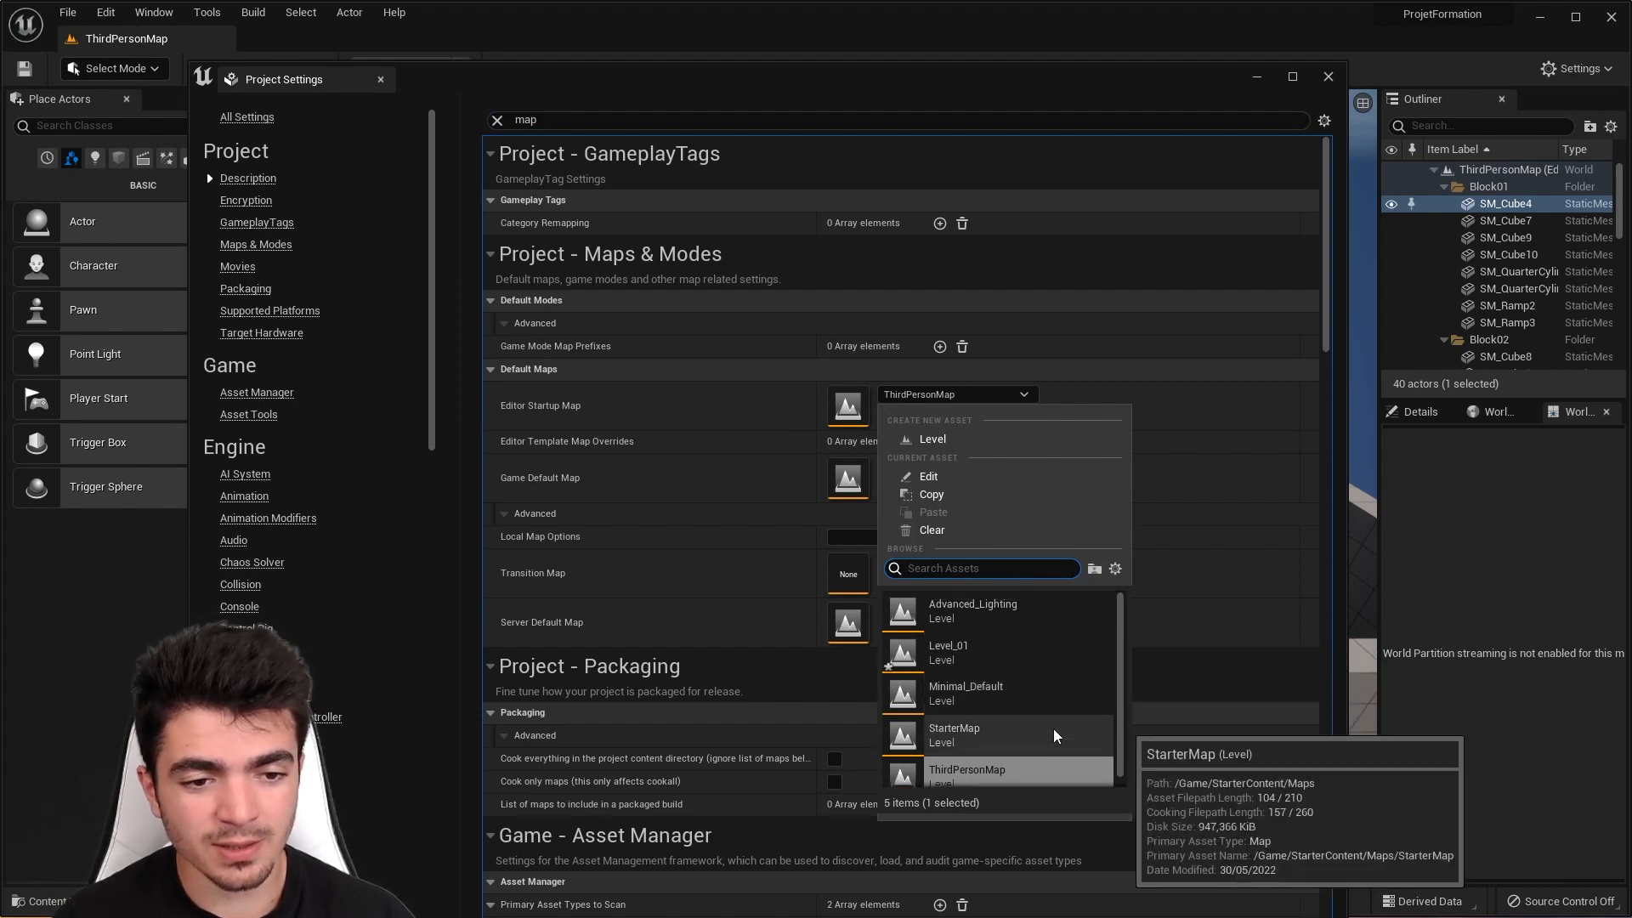
click(966, 654)
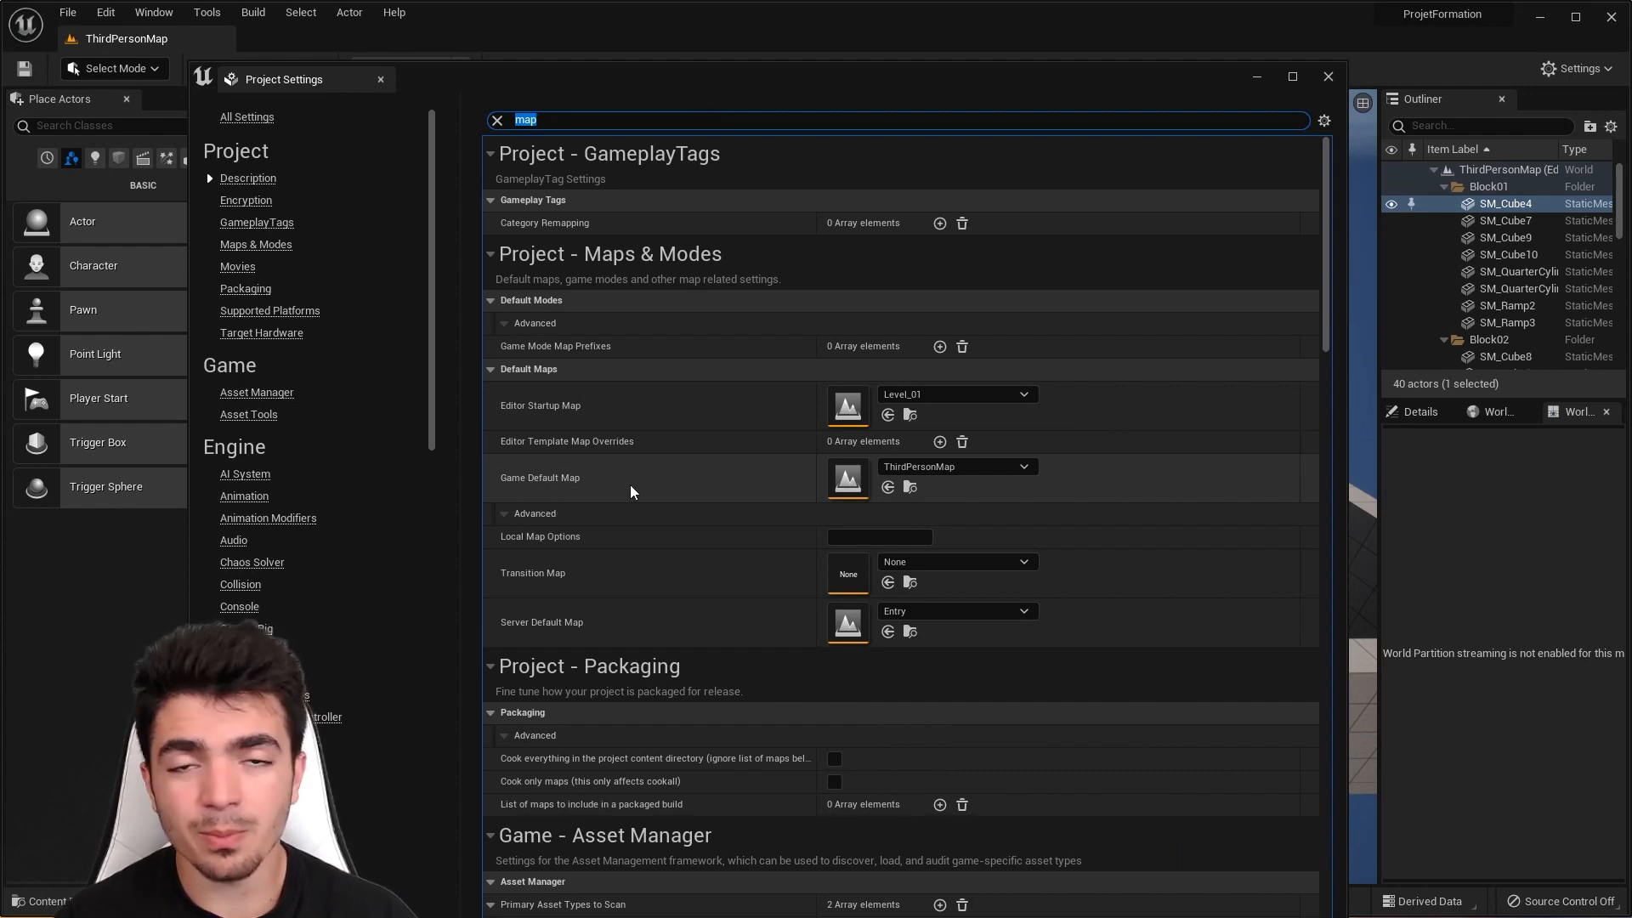
Step: Set the Game Default Map to Level_01 and close the Project Settings
click(958, 469)
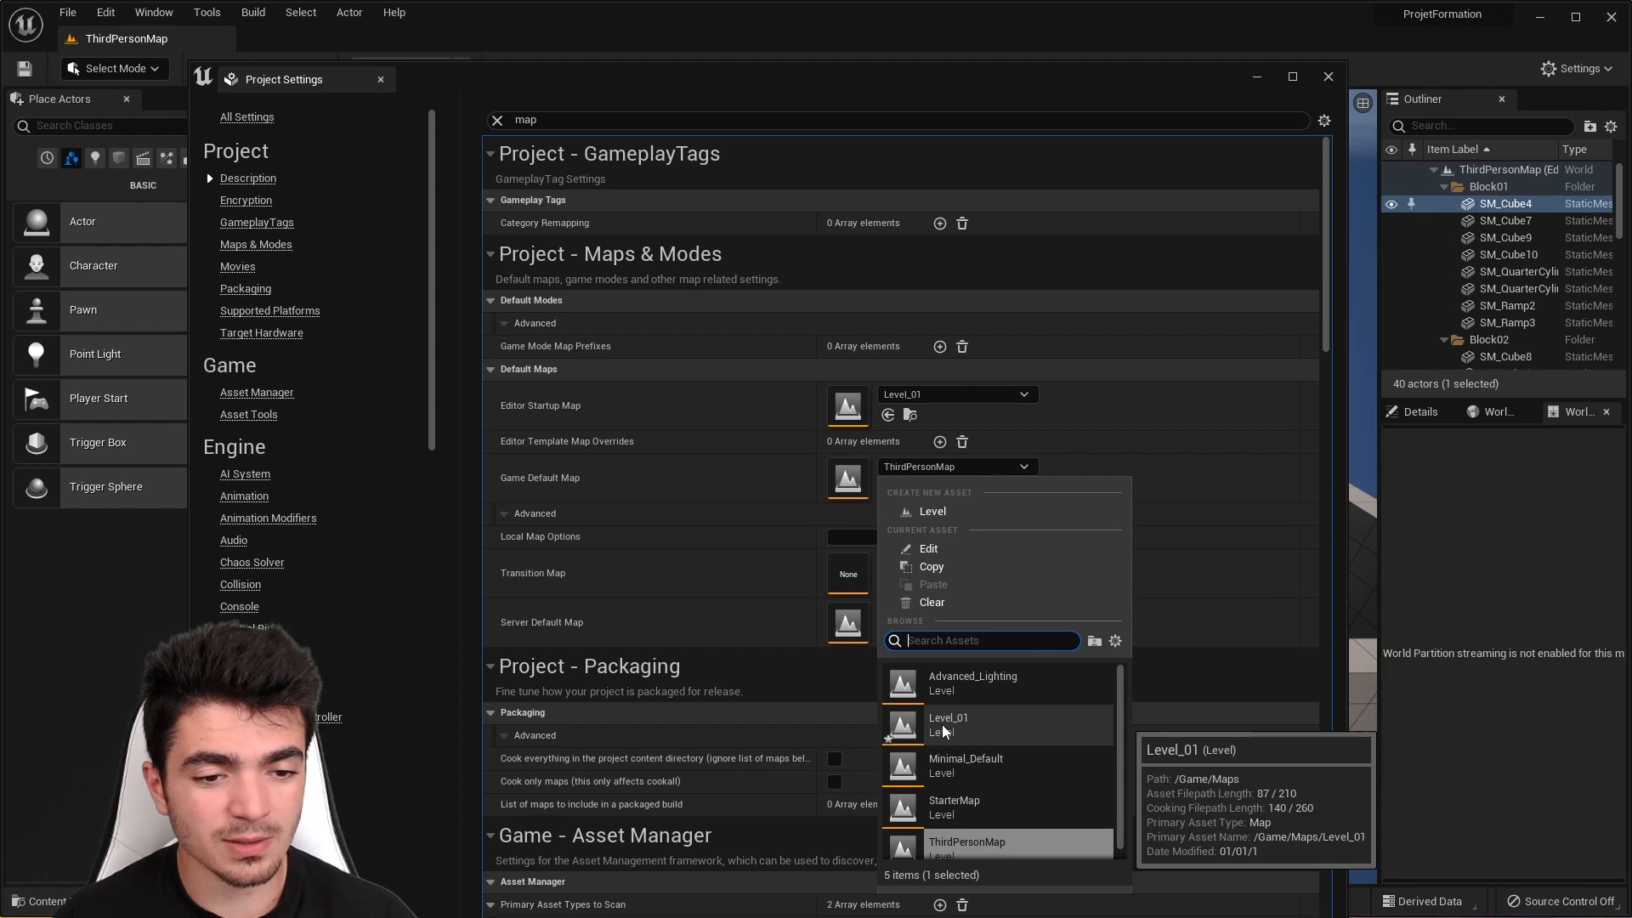
scroll(961, 721, down, 1)
scroll(963, 720, up, 1)
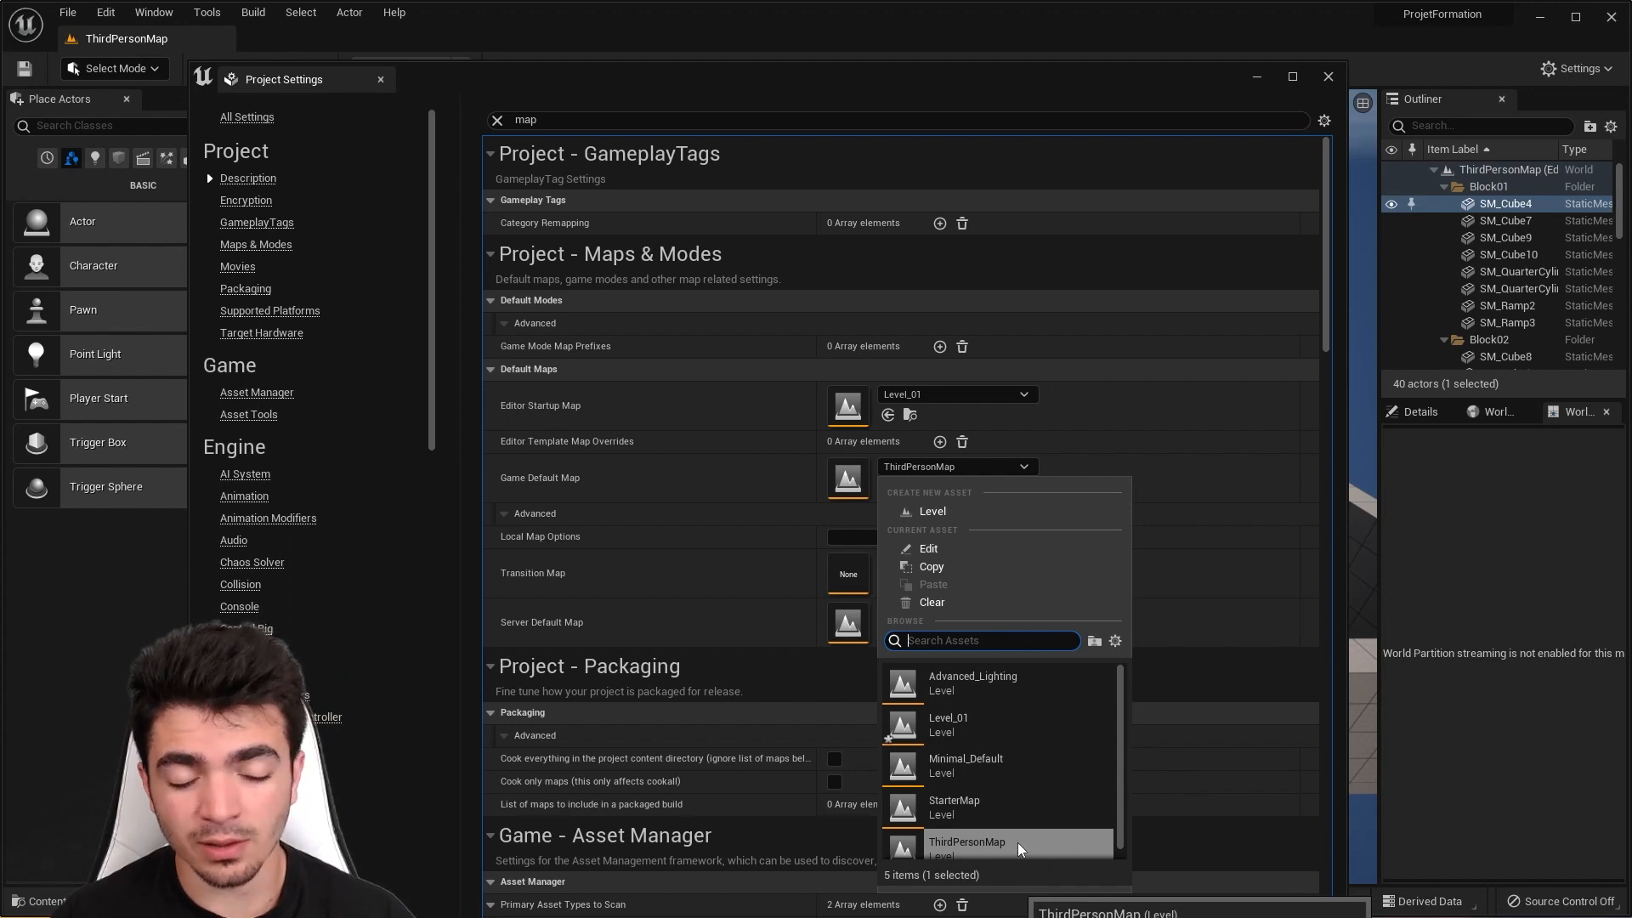
click(962, 727)
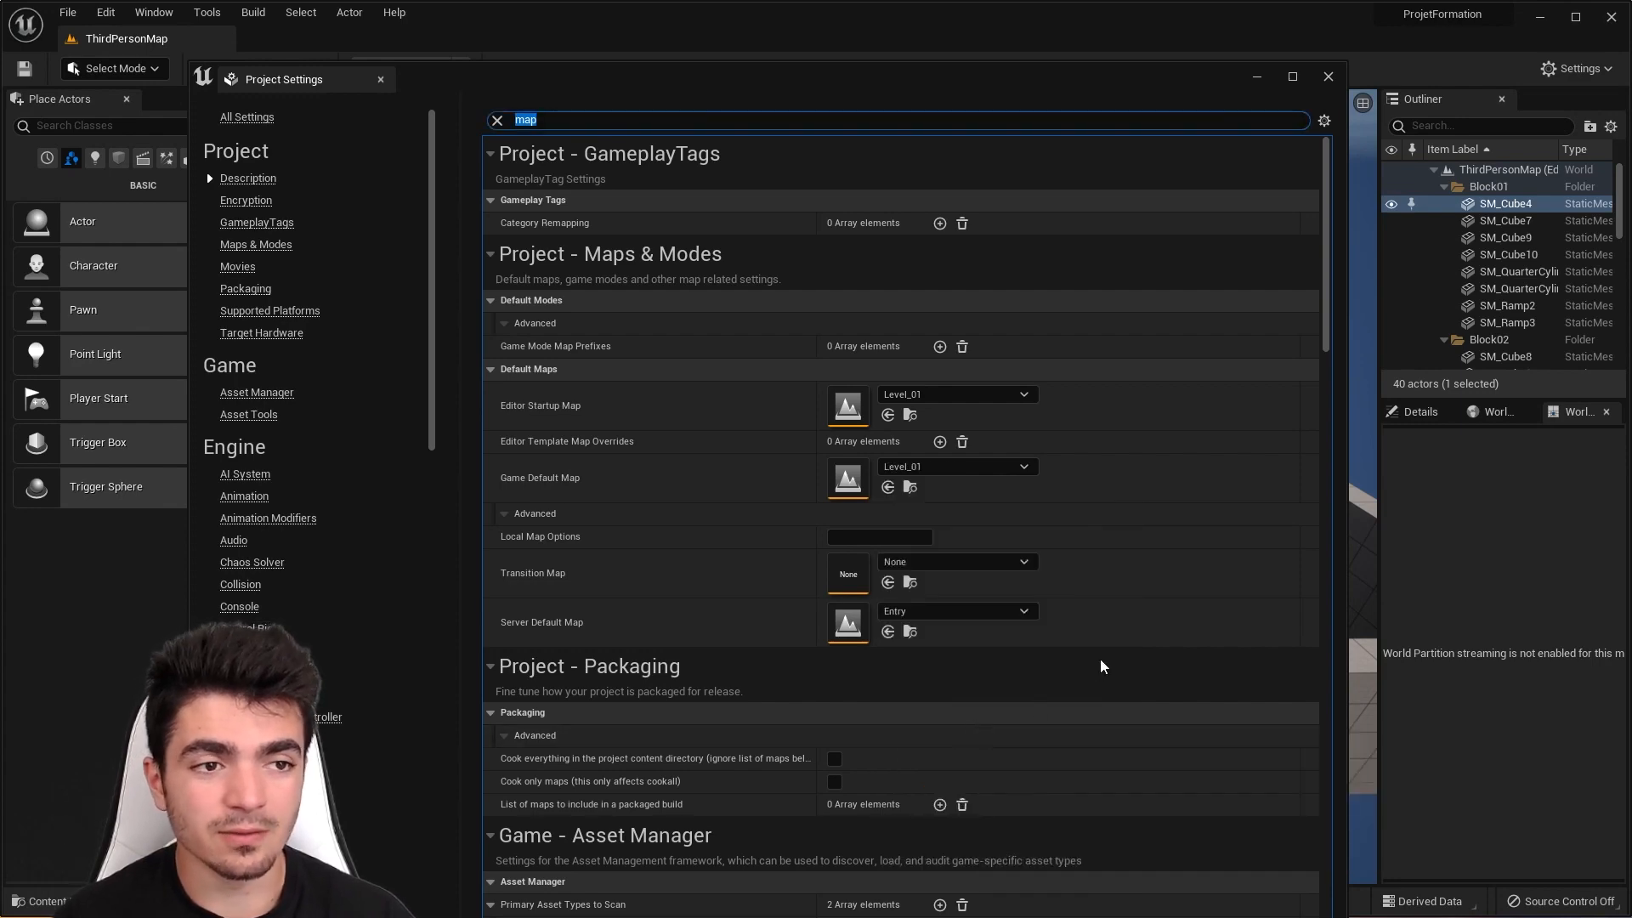
click(1329, 77)
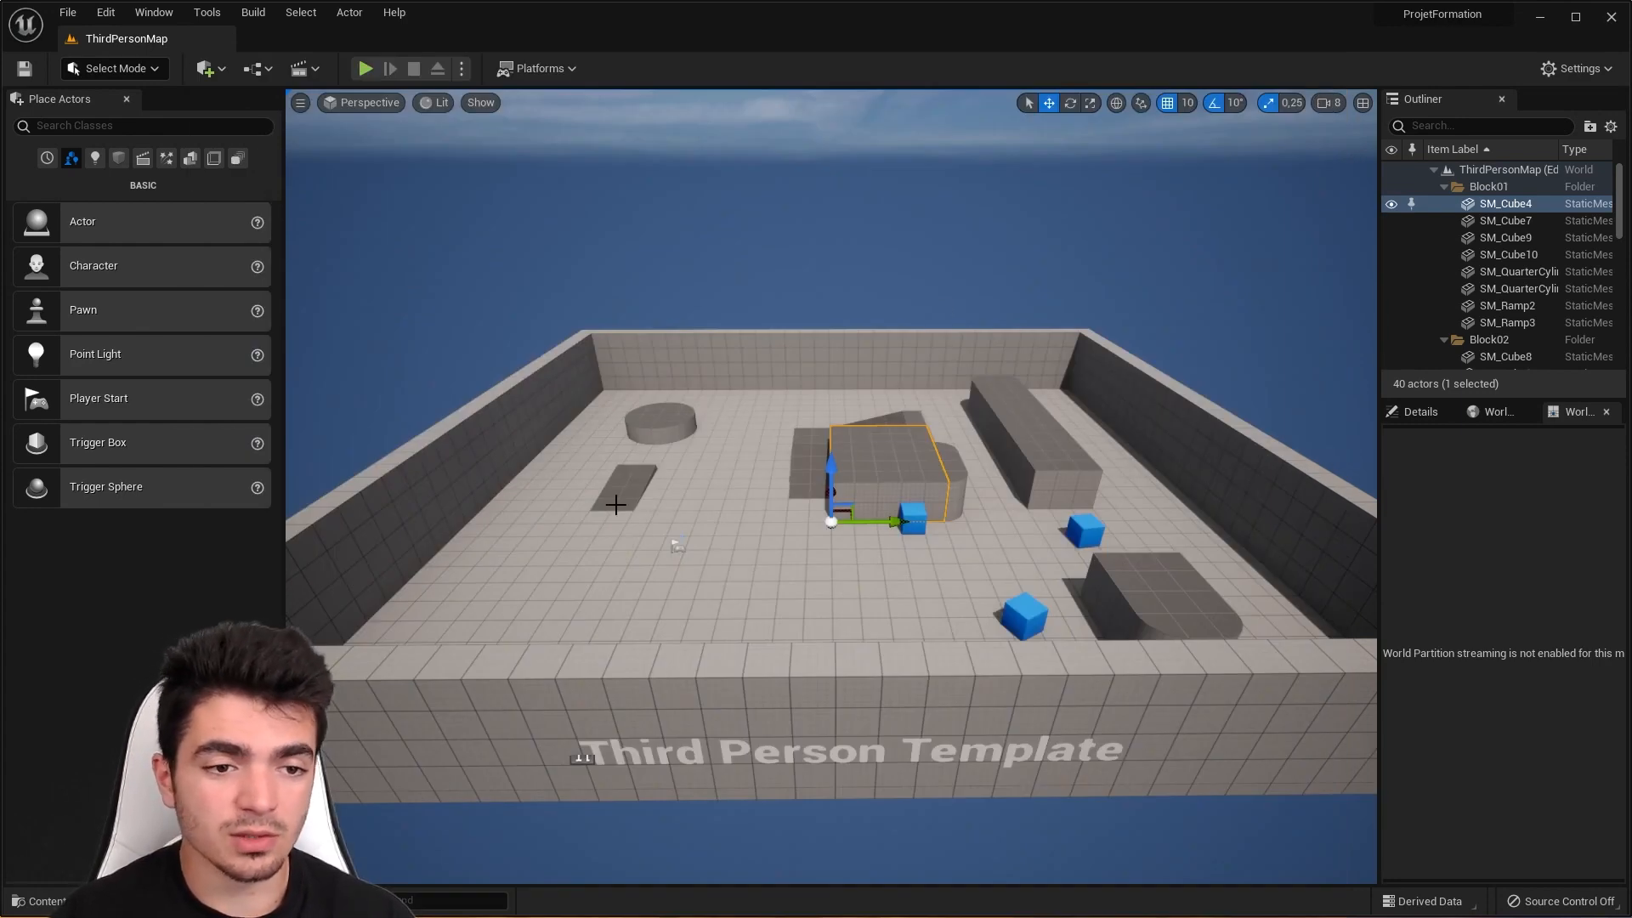
Step: Look at the sample maps in the StarterContent Maps folder and return to the main Content folder
click(44, 900)
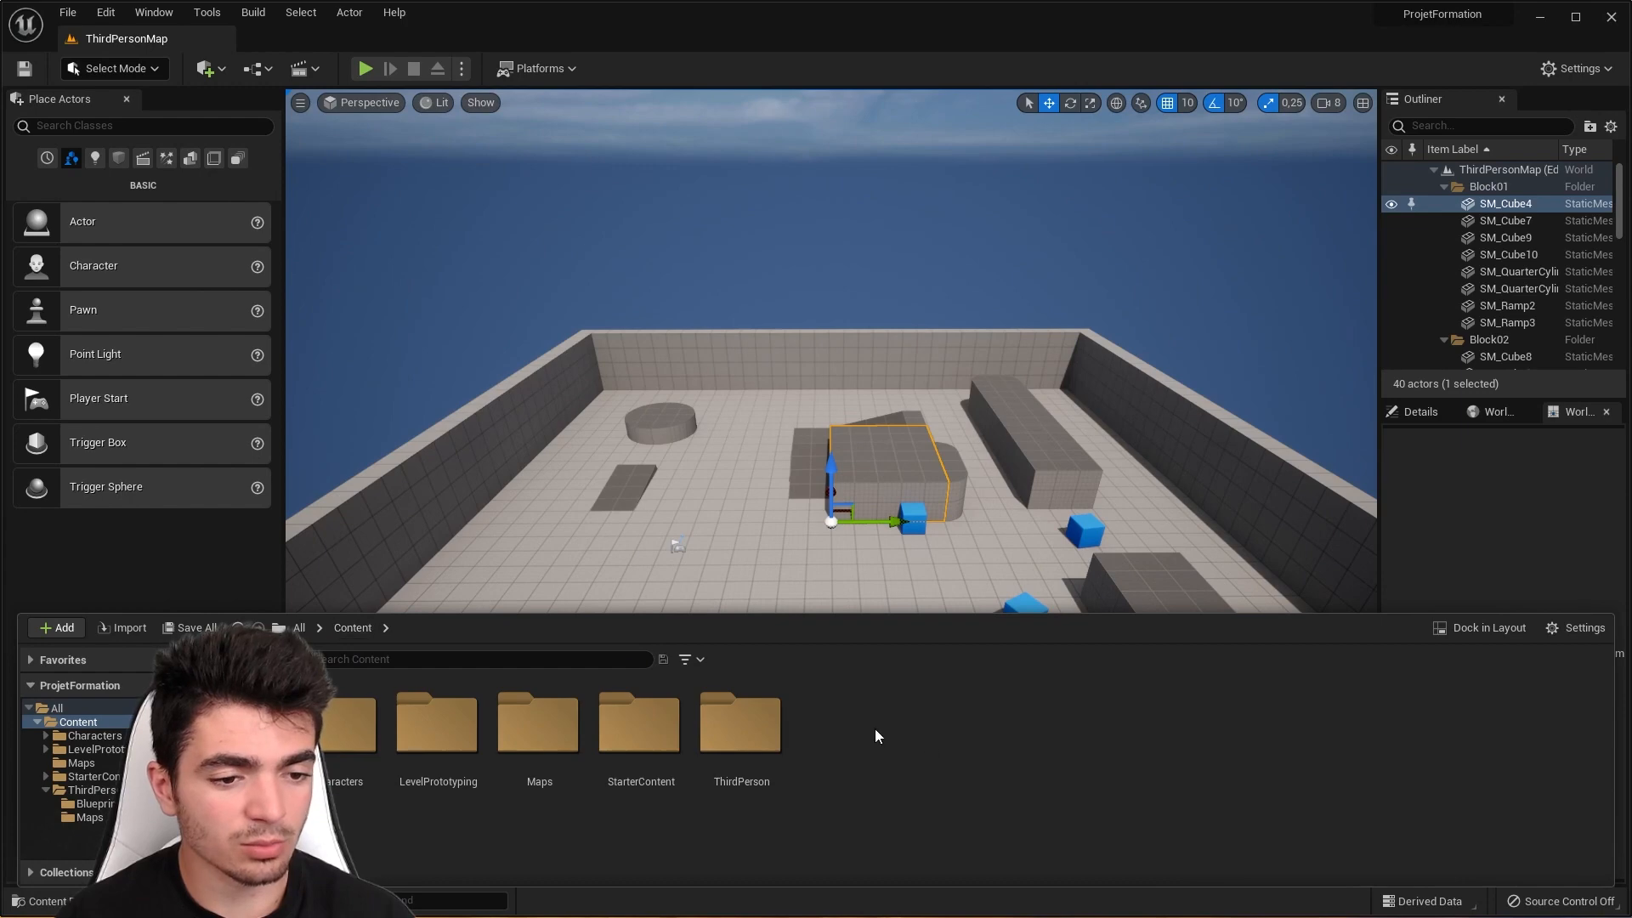
double_click(626, 760)
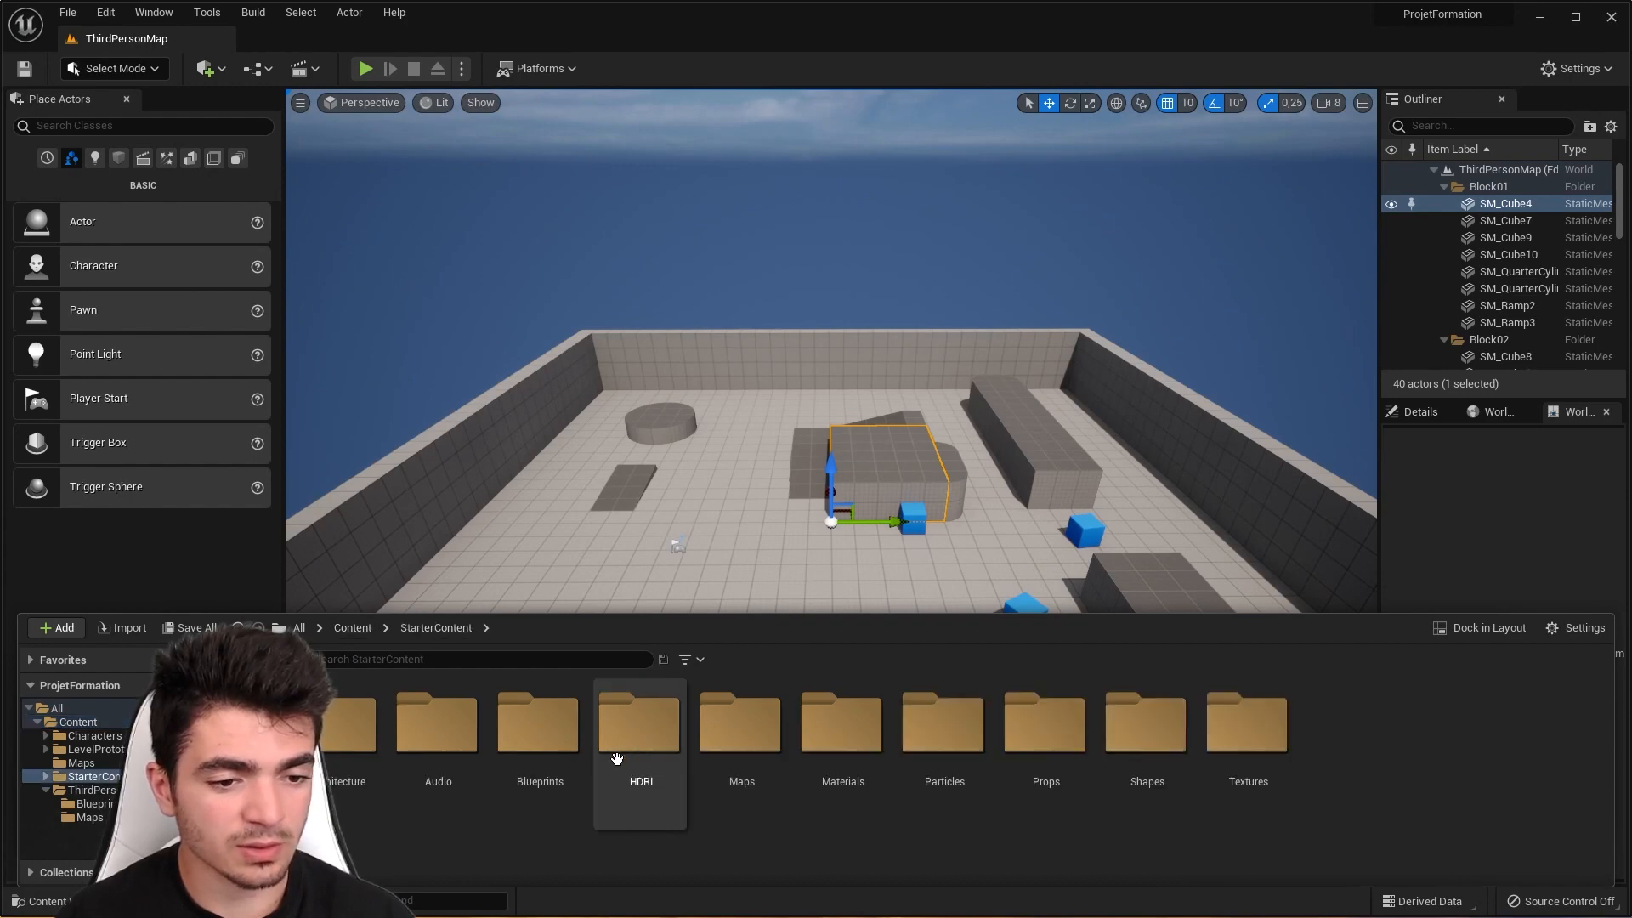
double_click(741, 727)
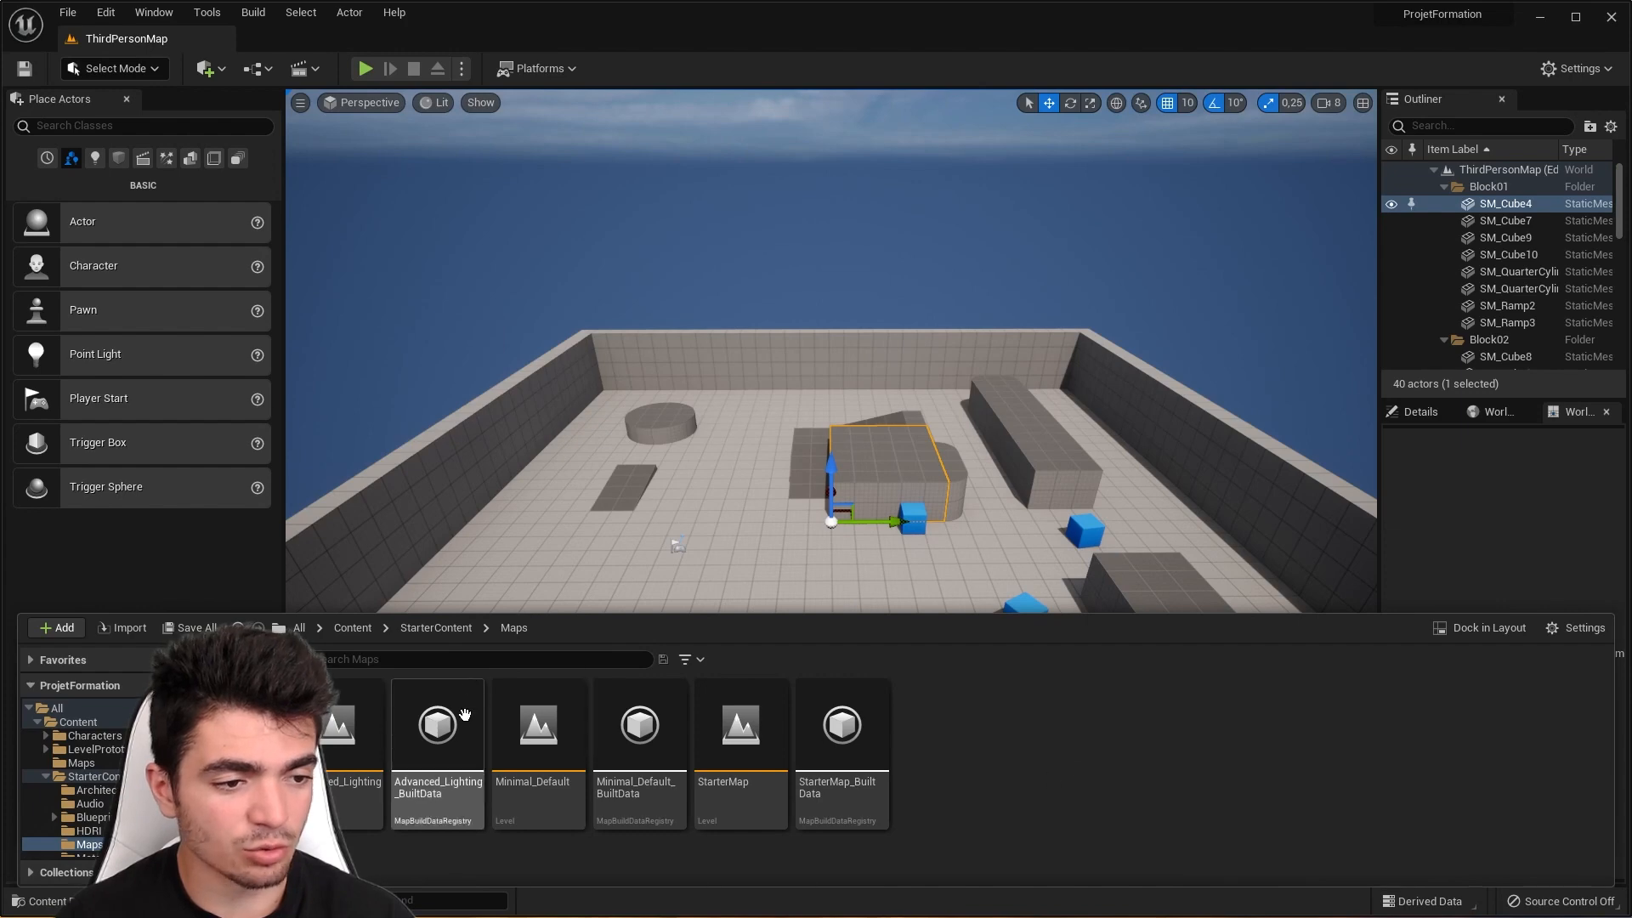
click(357, 629)
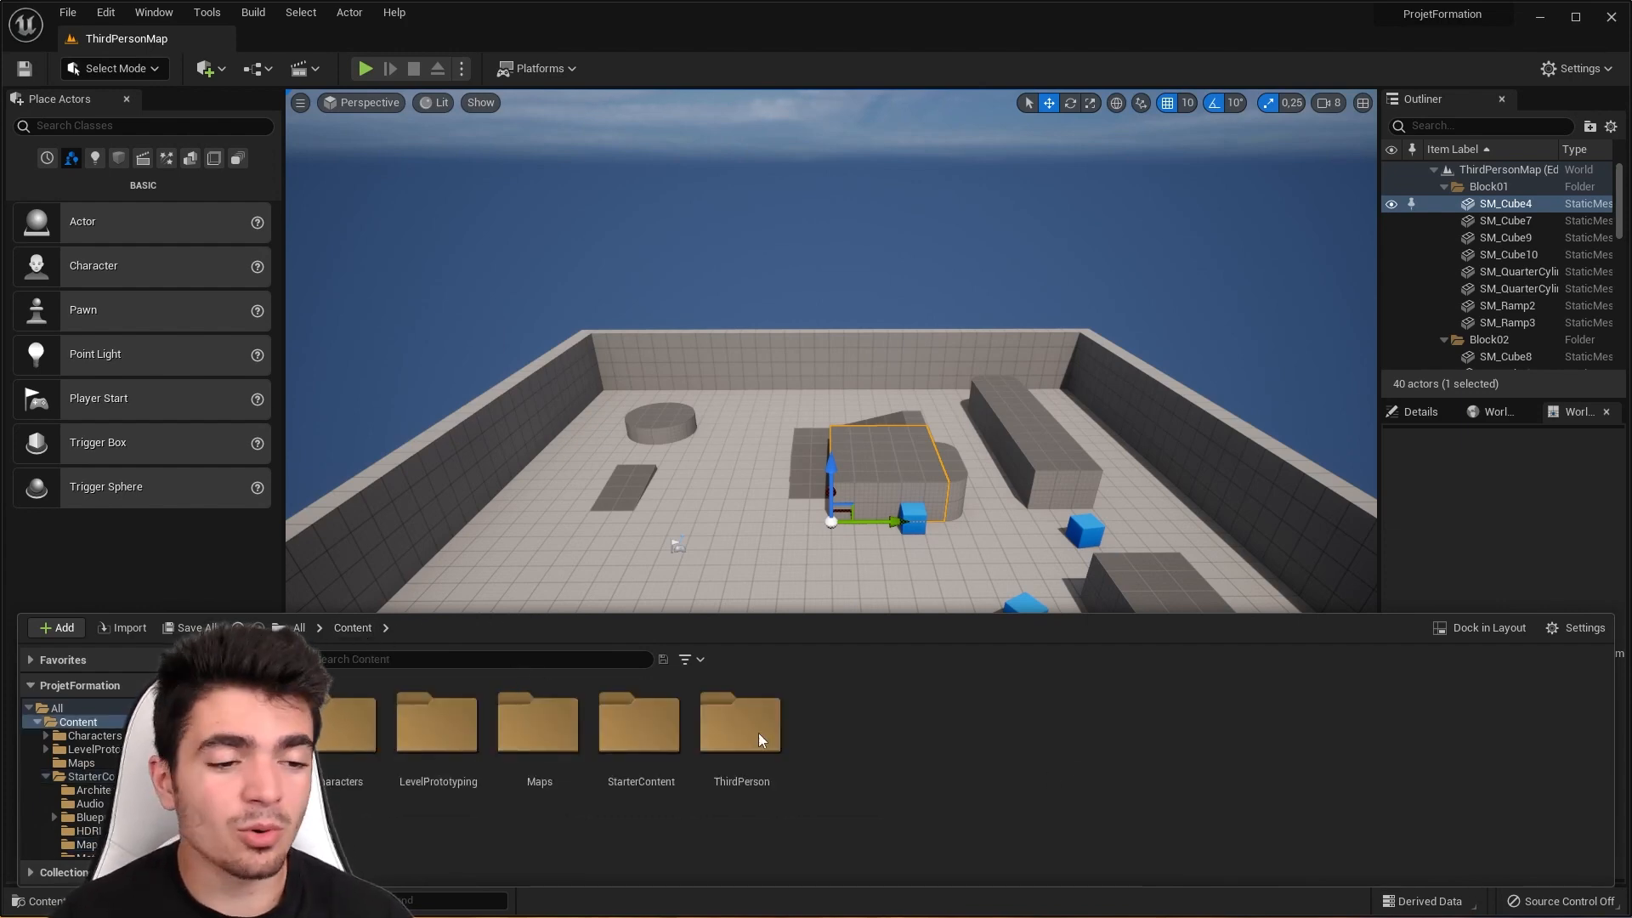
Step: Open the Level_01 map from the project's own Maps folder, saving it as part of the switch
double_click(539, 727)
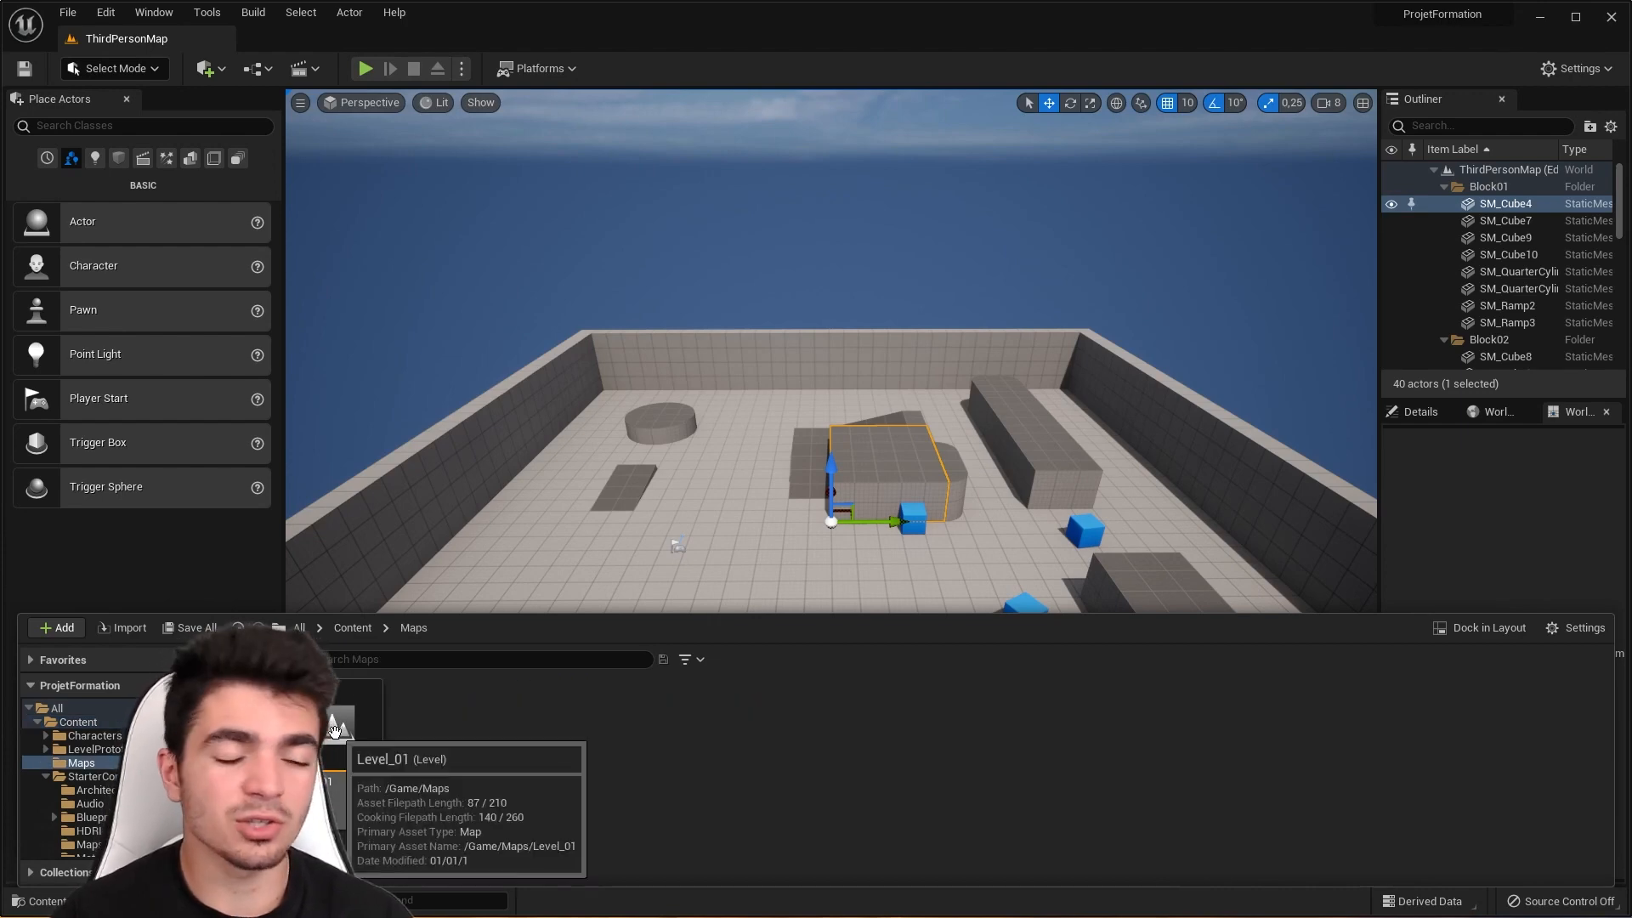
double_click(334, 729)
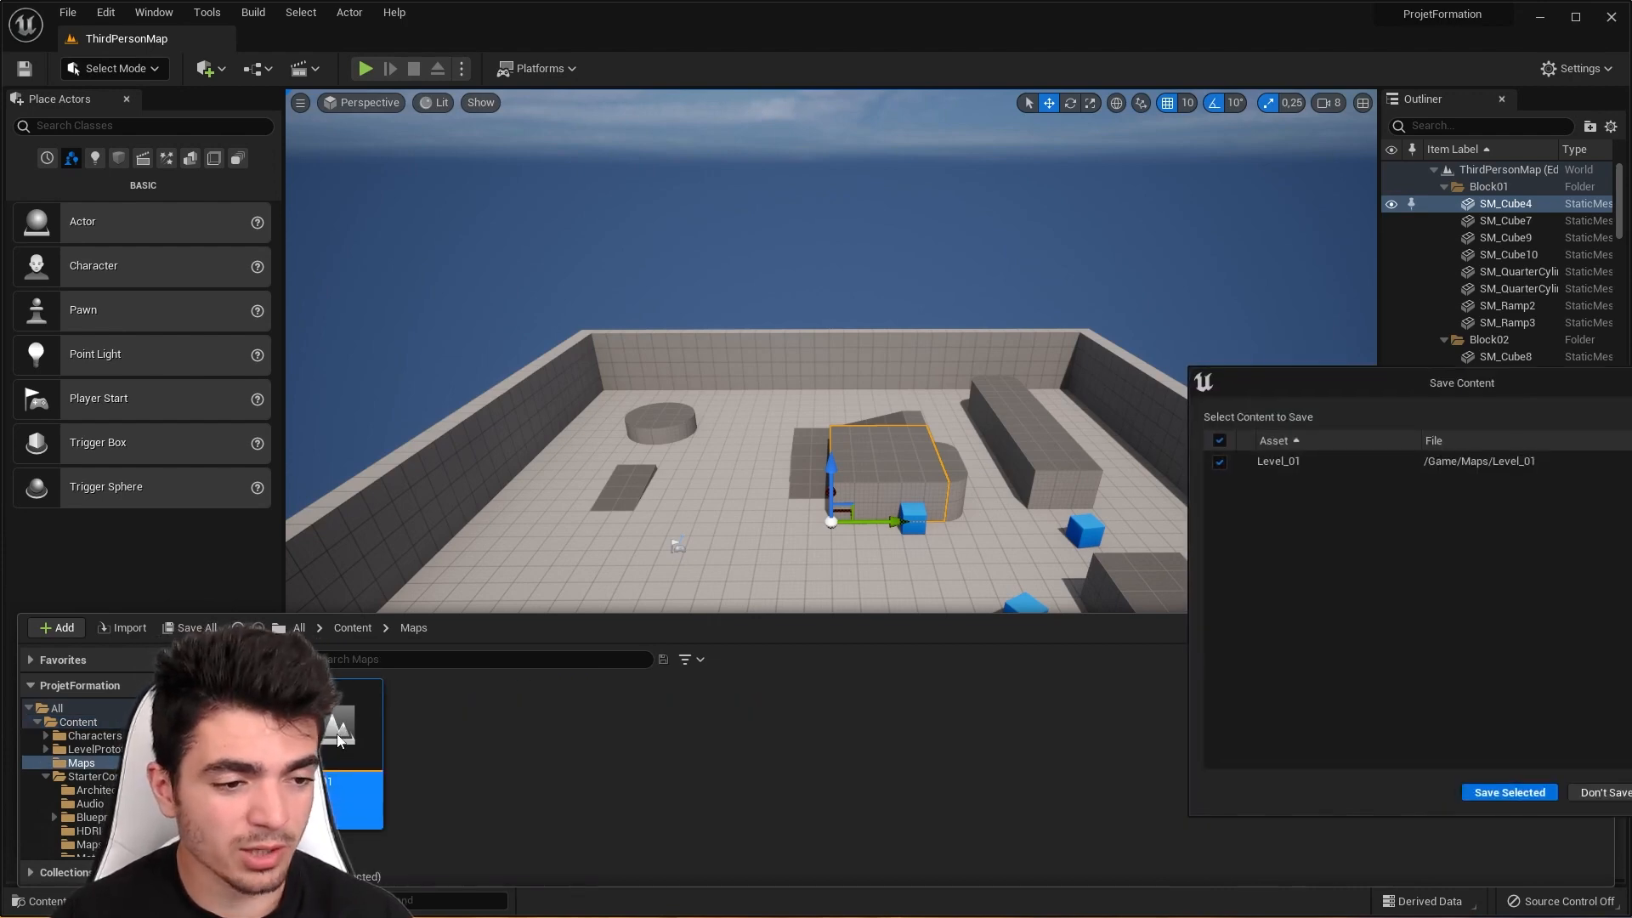
click(1501, 794)
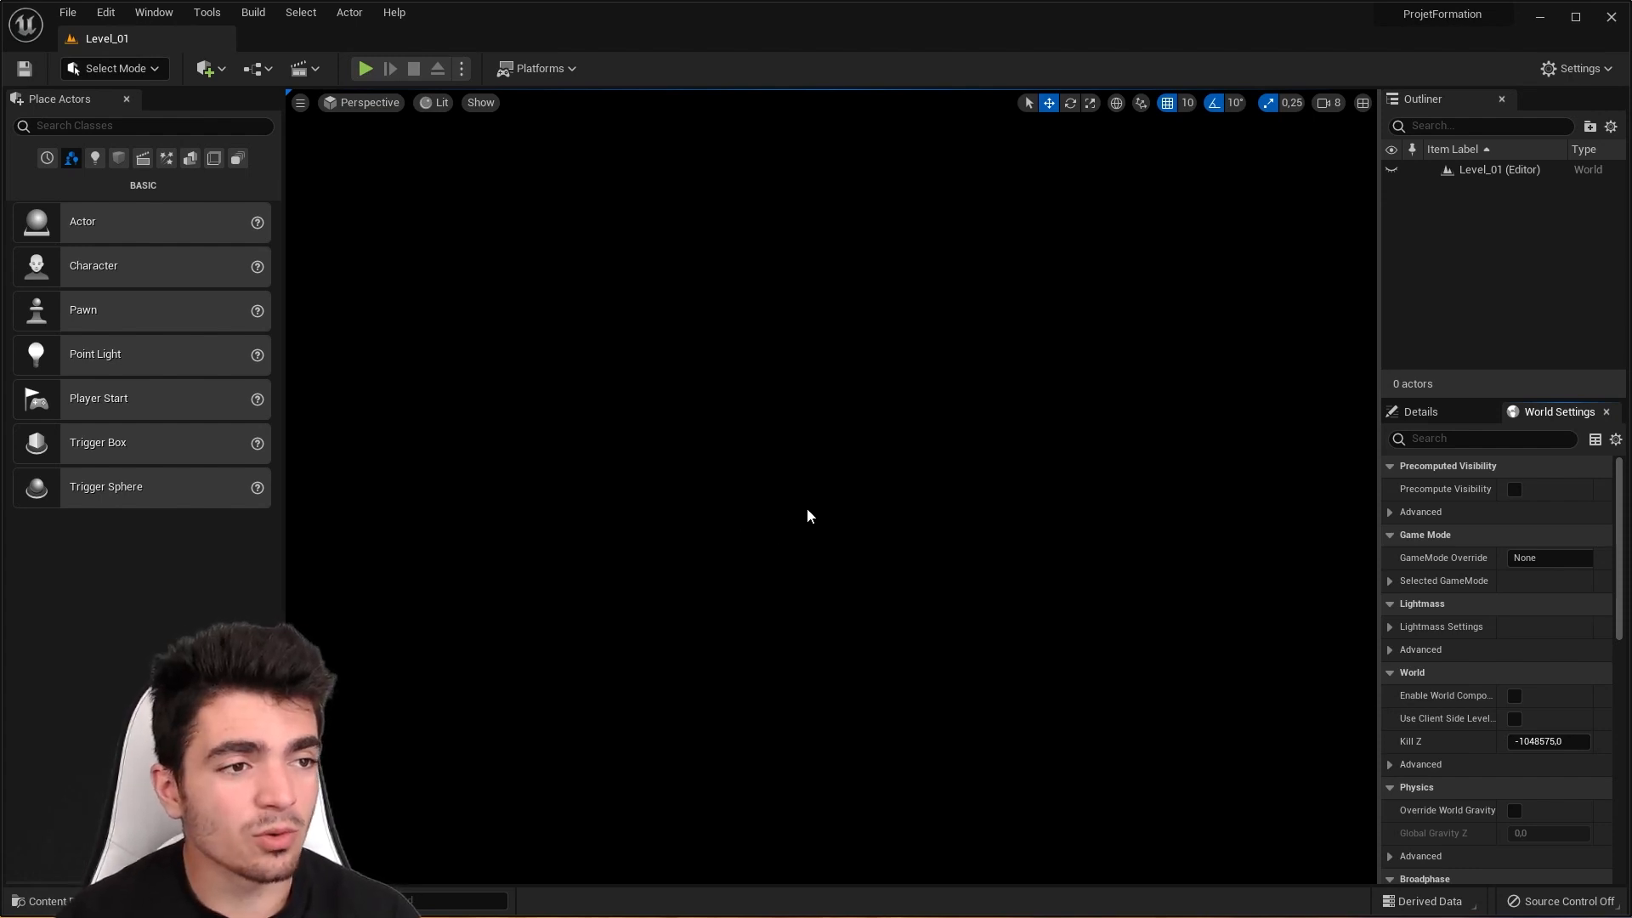
Step: Add a Directional Light to the empty level
click(205, 76)
mouse_move(270, 228)
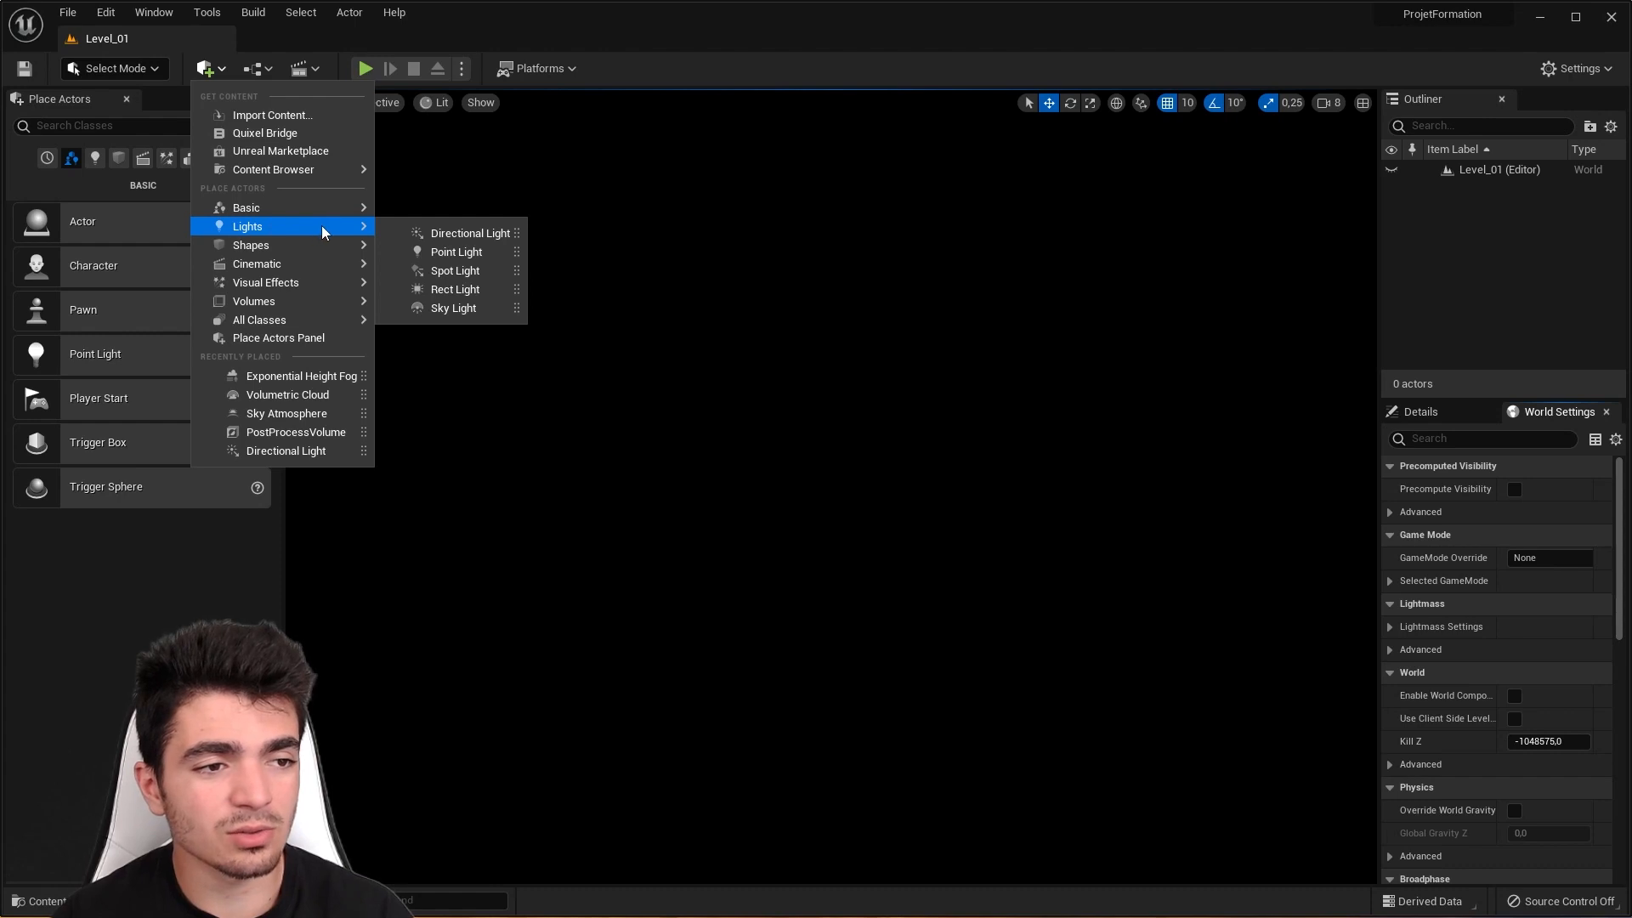
click(464, 234)
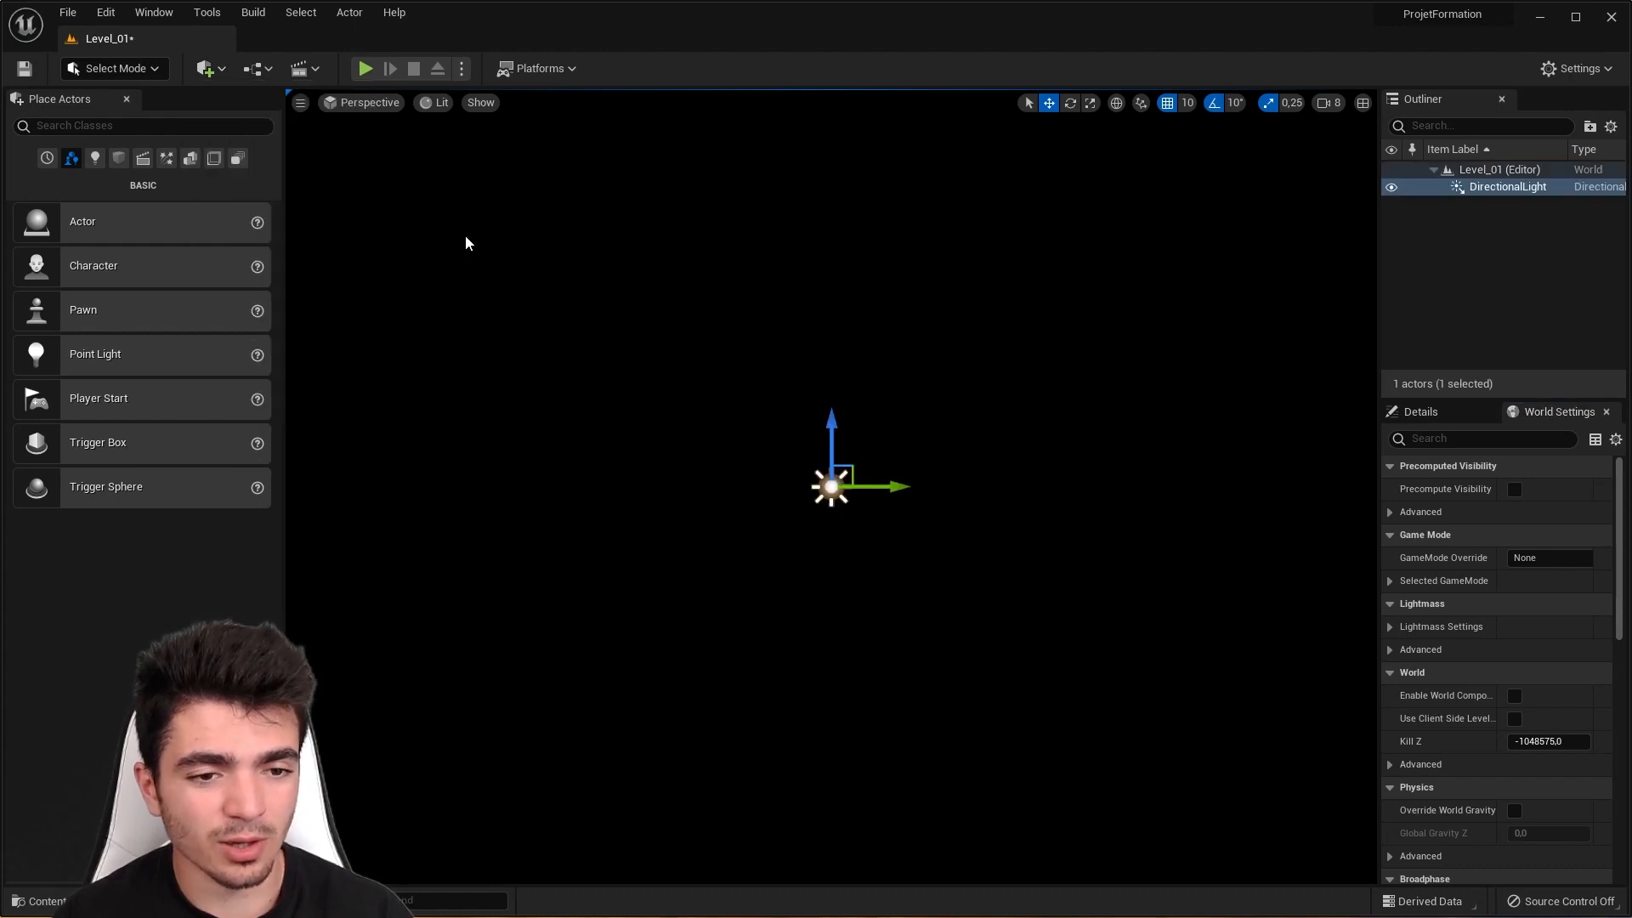
Step: Add a Sky Atmosphere actor to the level and check the horizon and sun it produces
click(221, 69)
mouse_move(296, 289)
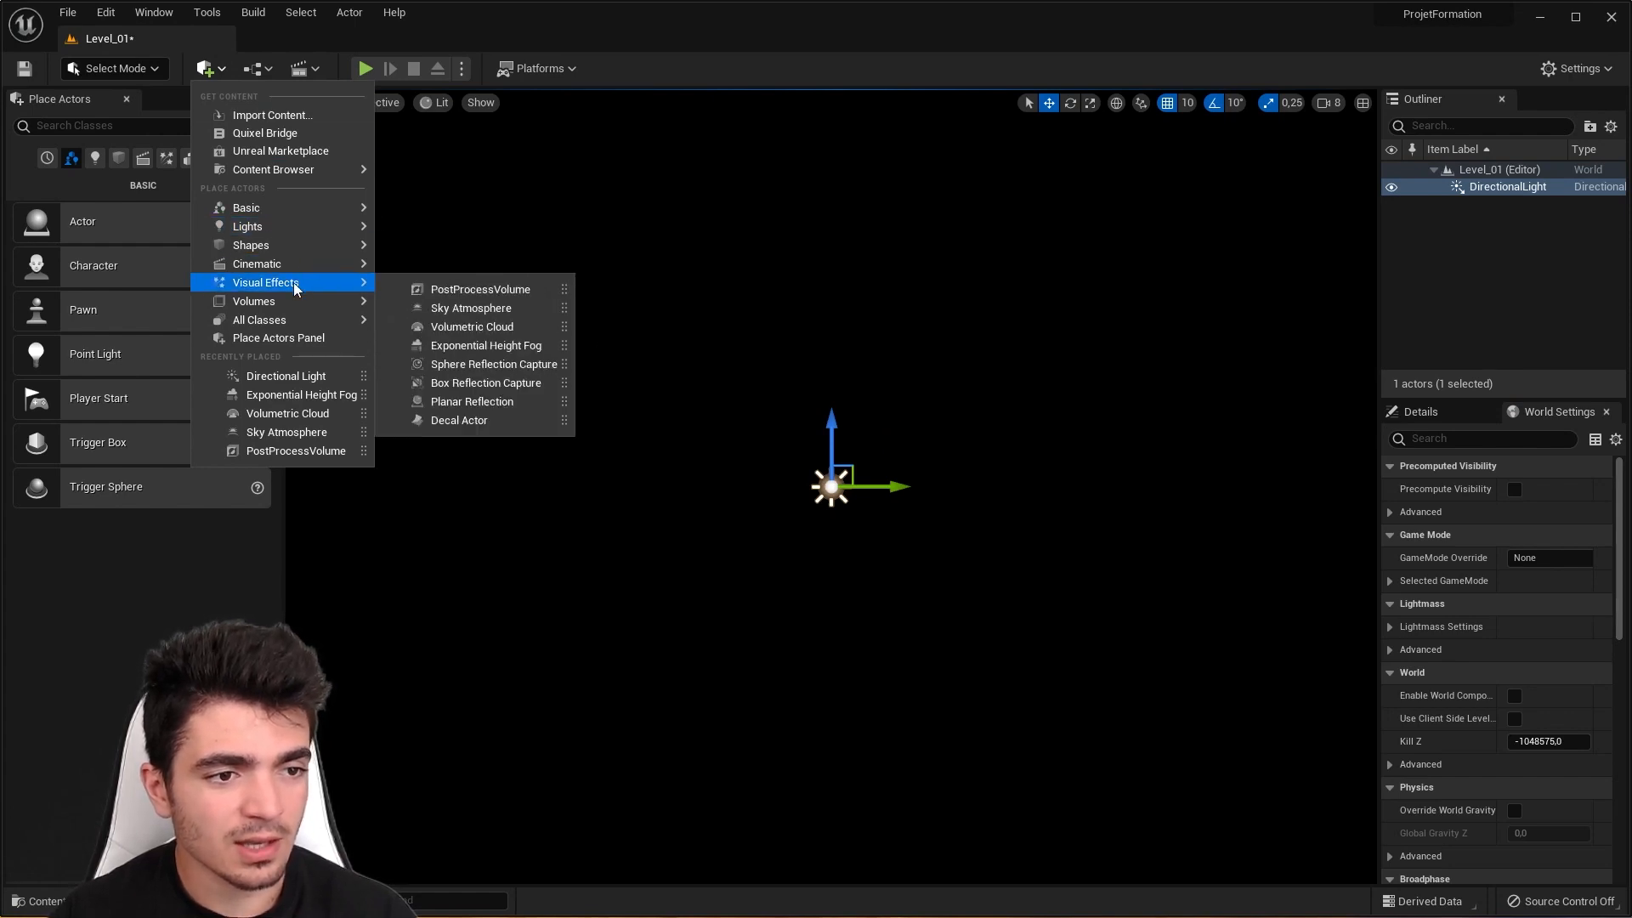
click(476, 309)
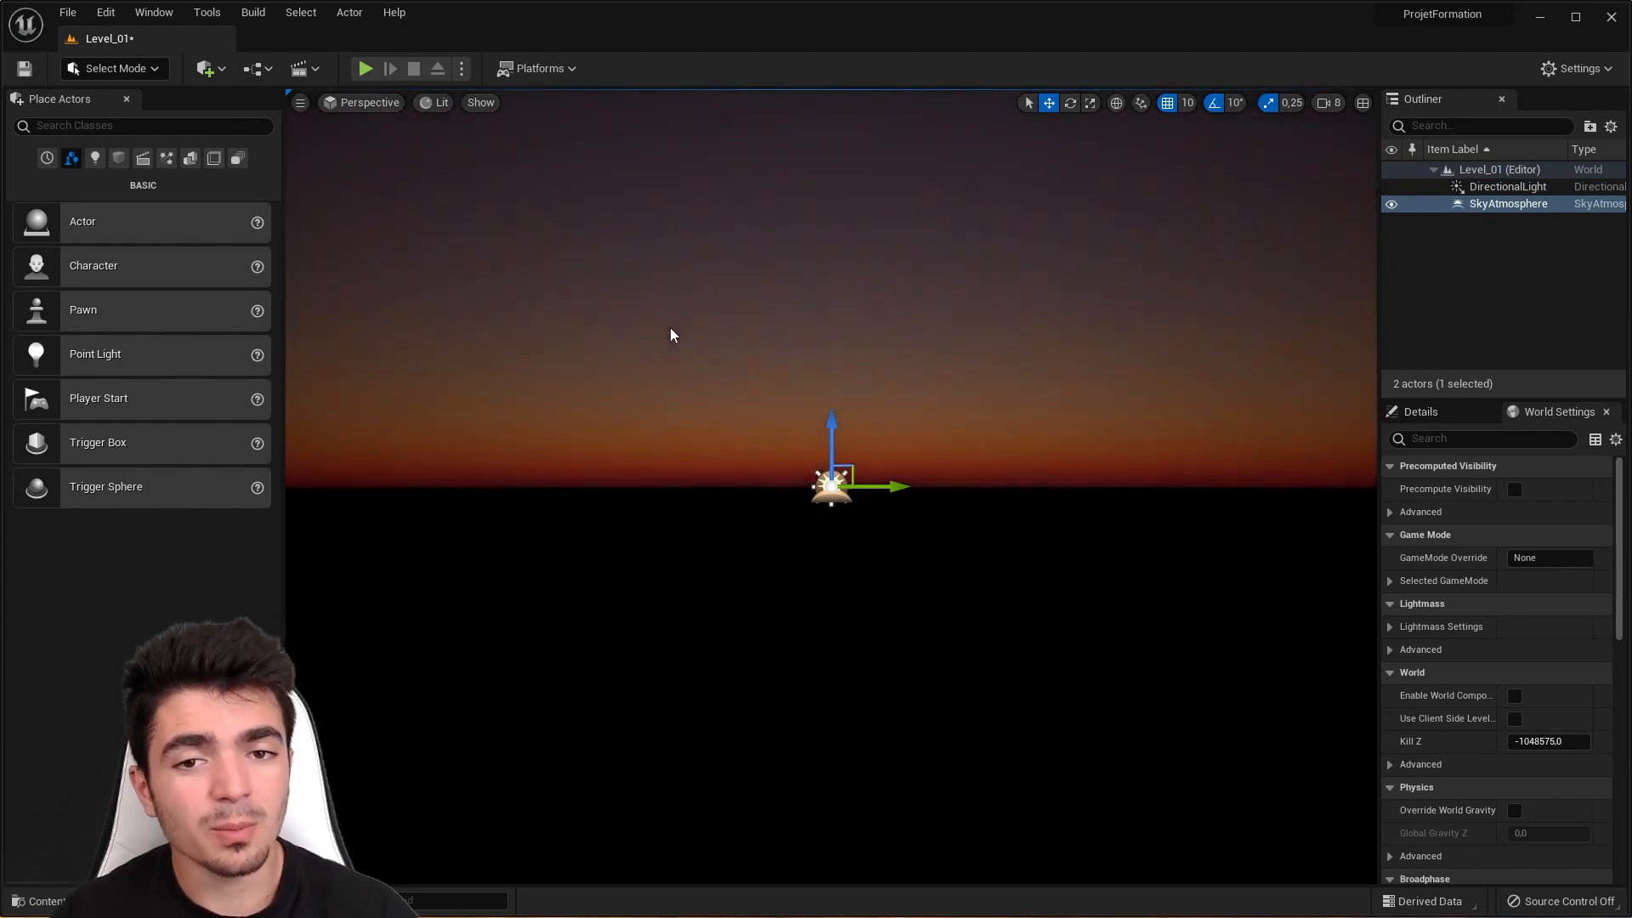
right_drag(692, 337, 750, 353)
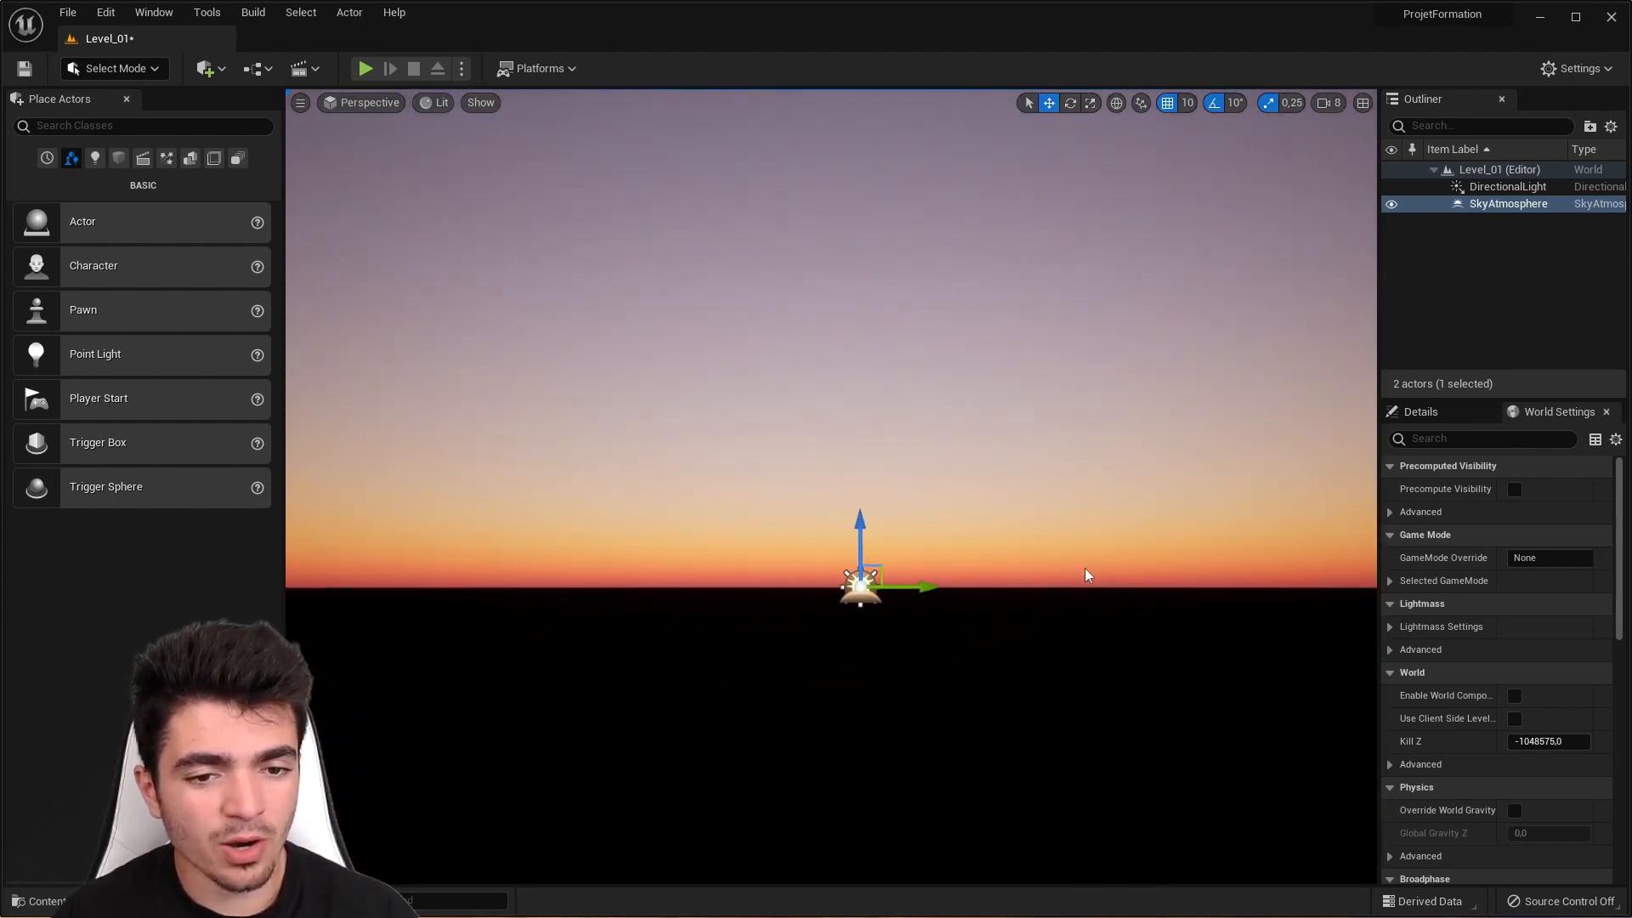
mouse_move(1081, 440)
right_down()
mouse_move(1084, 400)
mouse_move(1096, 407)
mouse_move(1011, 412)
mouse_move(1130, 408)
mouse_move(1080, 409)
right_up()
right_drag(884, 527, 759, 560)
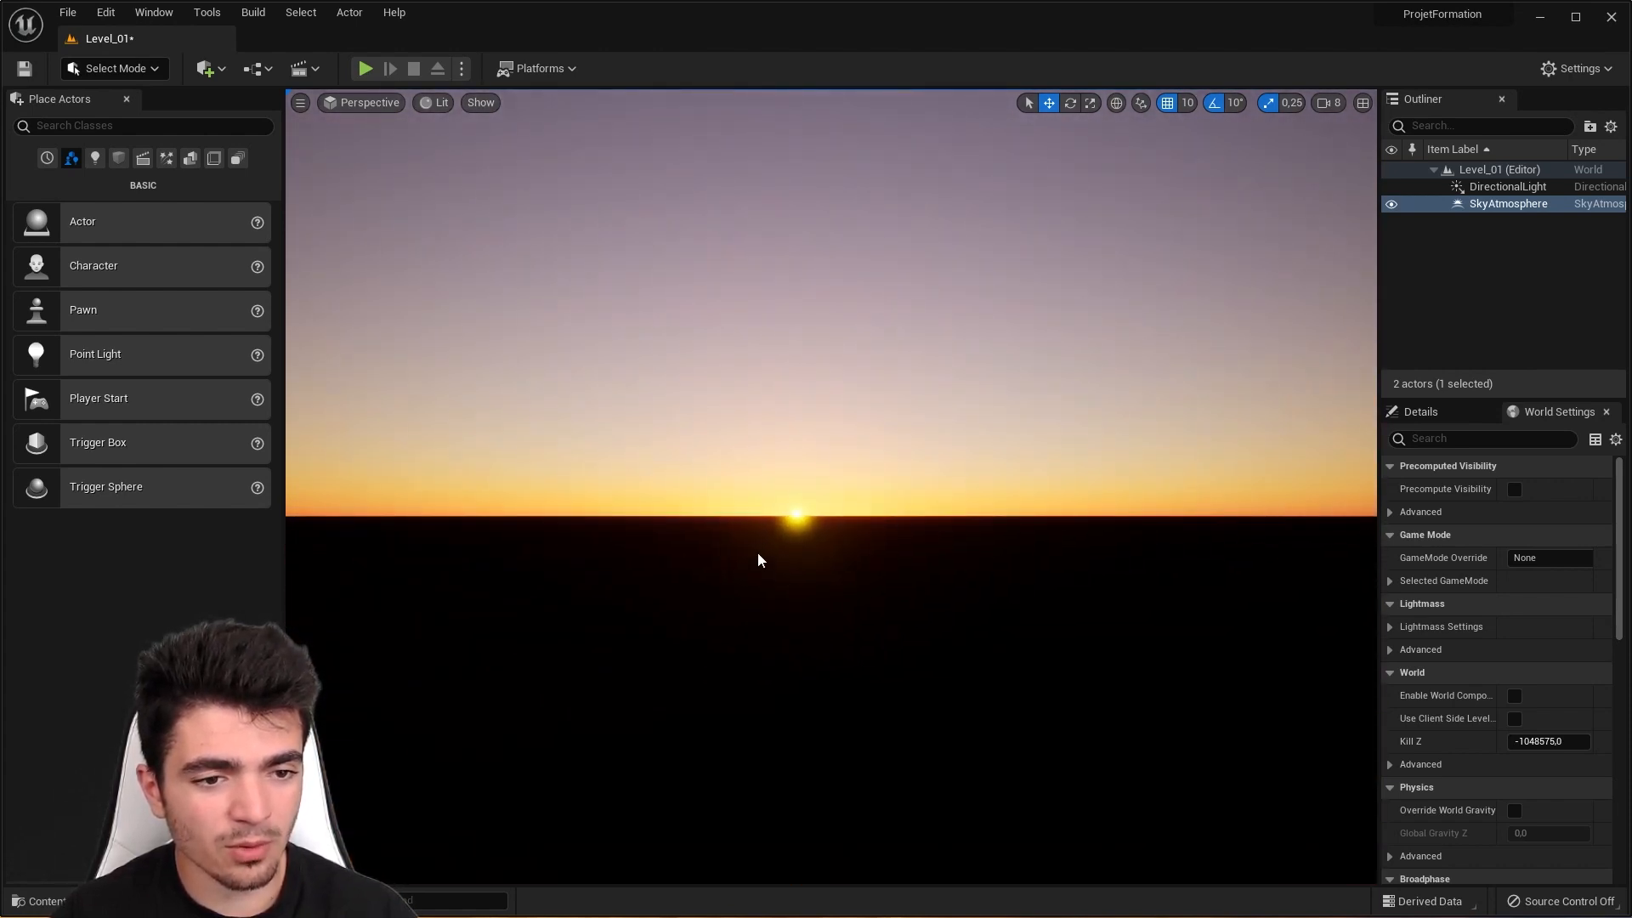
mouse_move(812, 500)
right_down()
mouse_move(808, 531)
mouse_move(824, 500)
right_up()
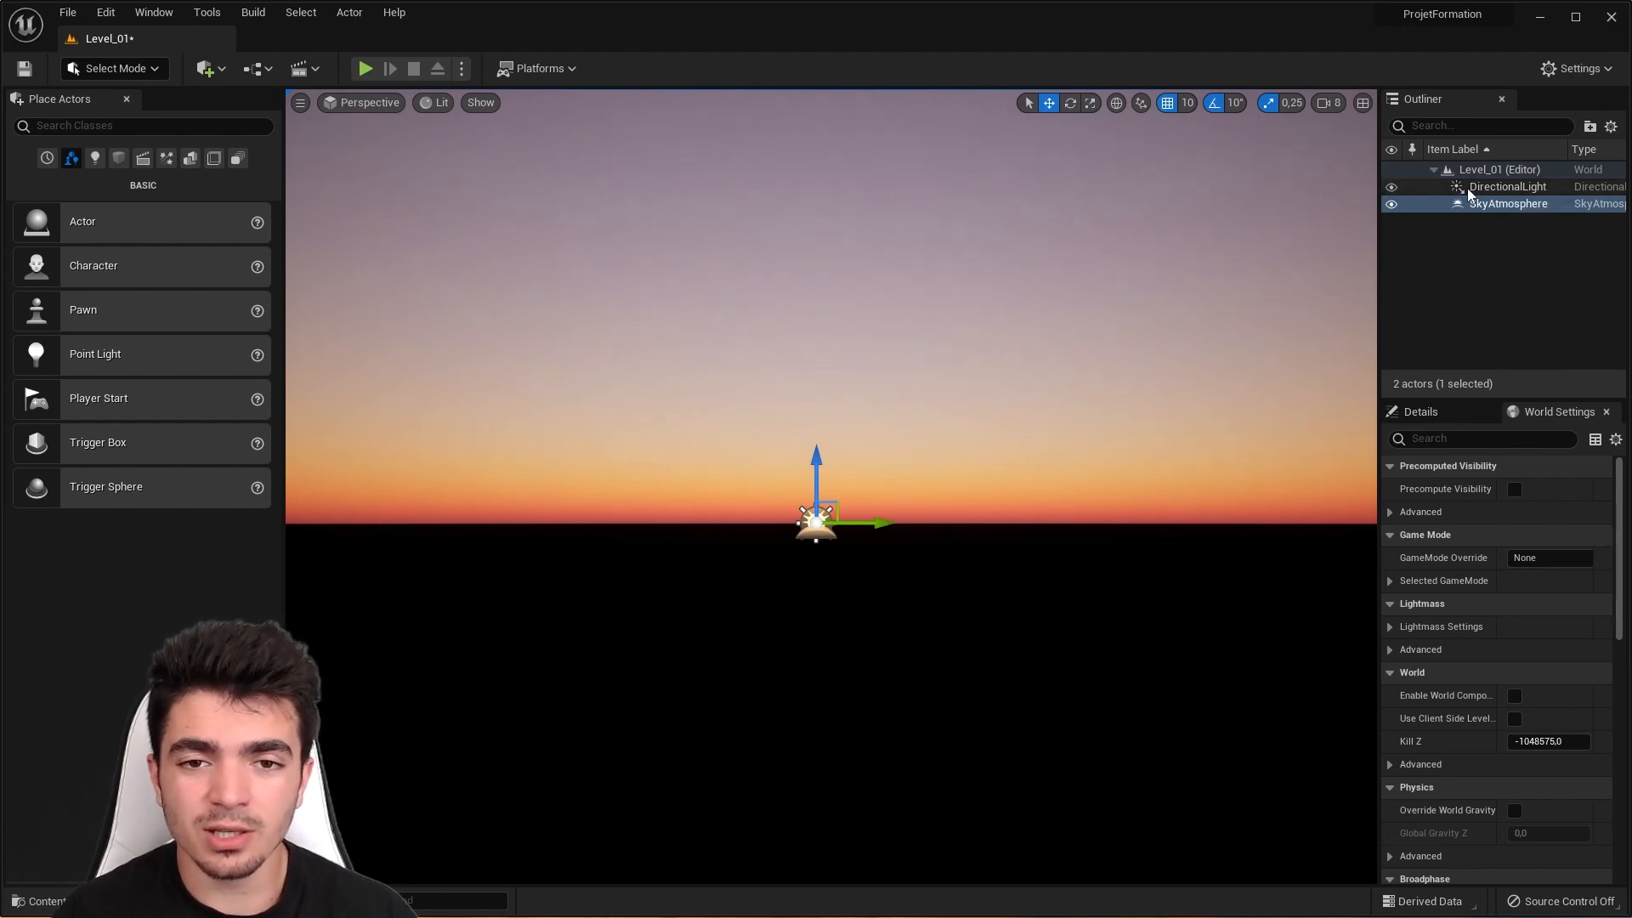
Step: Raise the Directional Light so that it sits directly above the Sky Atmosphere icon
click(1502, 187)
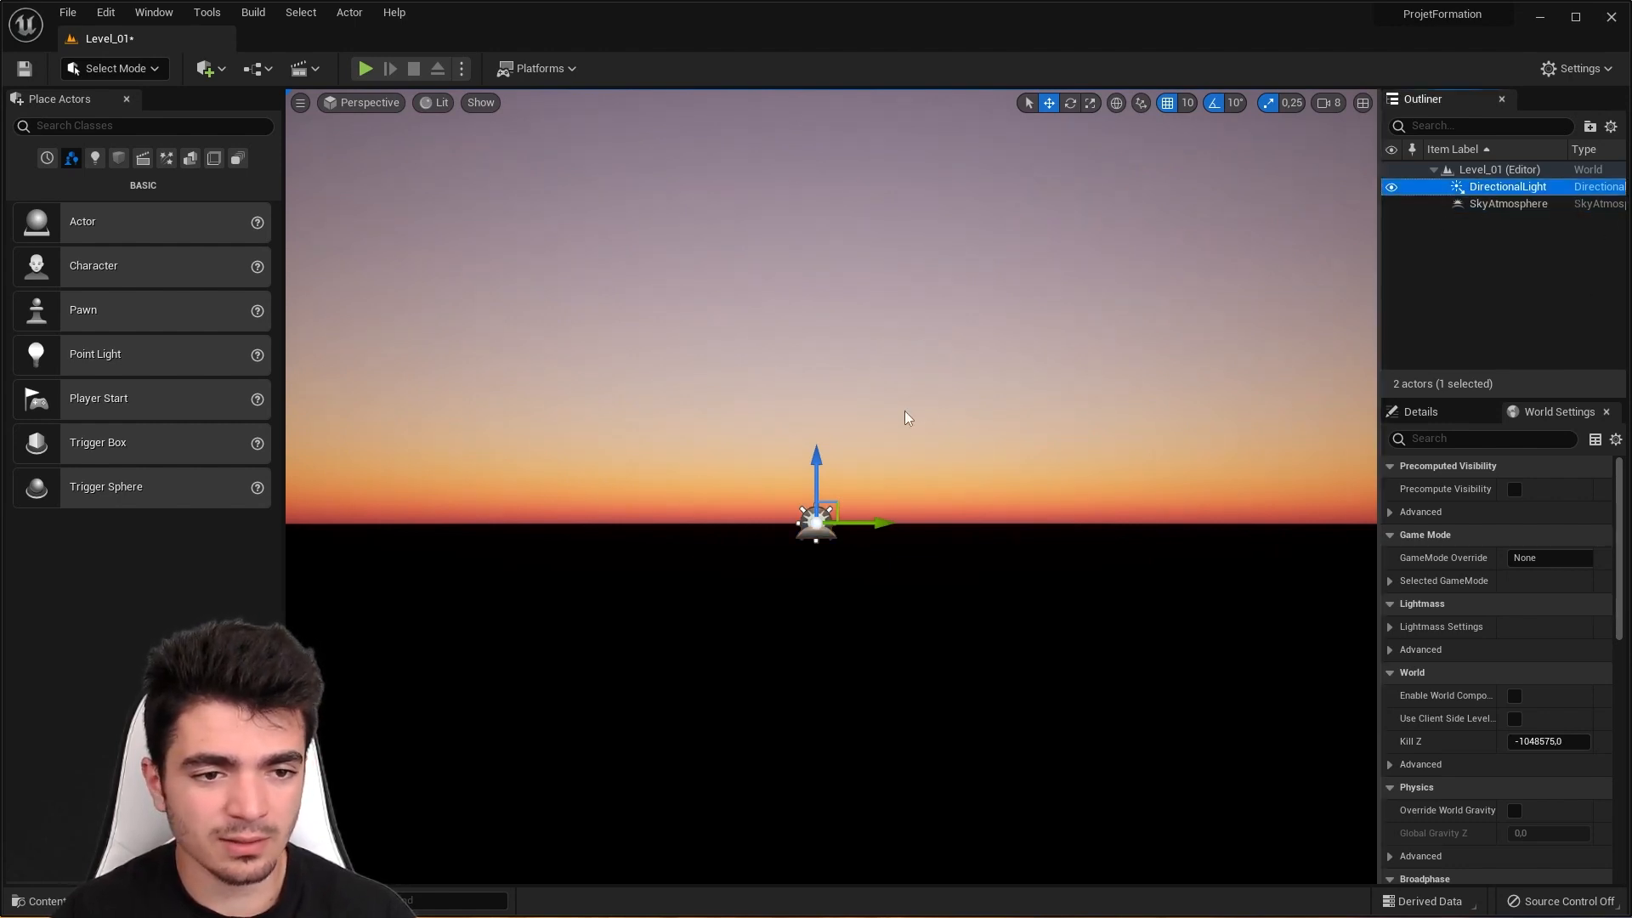
drag(810, 455, 810, 338)
middle_drag(872, 394, 894, 331)
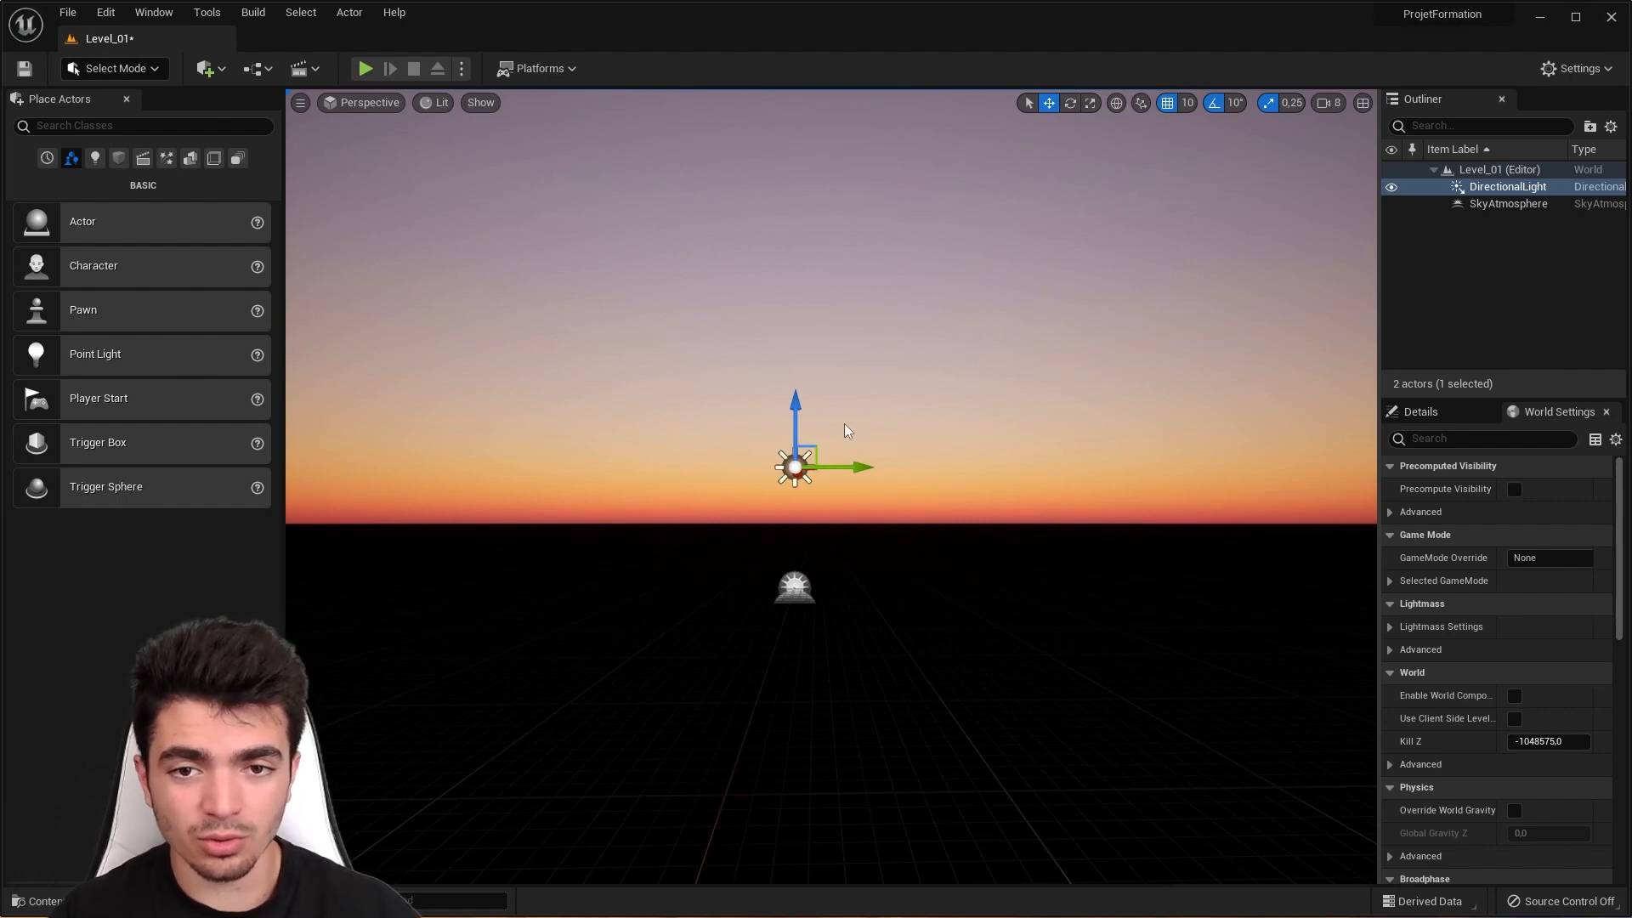
drag(845, 469, 894, 388)
drag(956, 453, 892, 455)
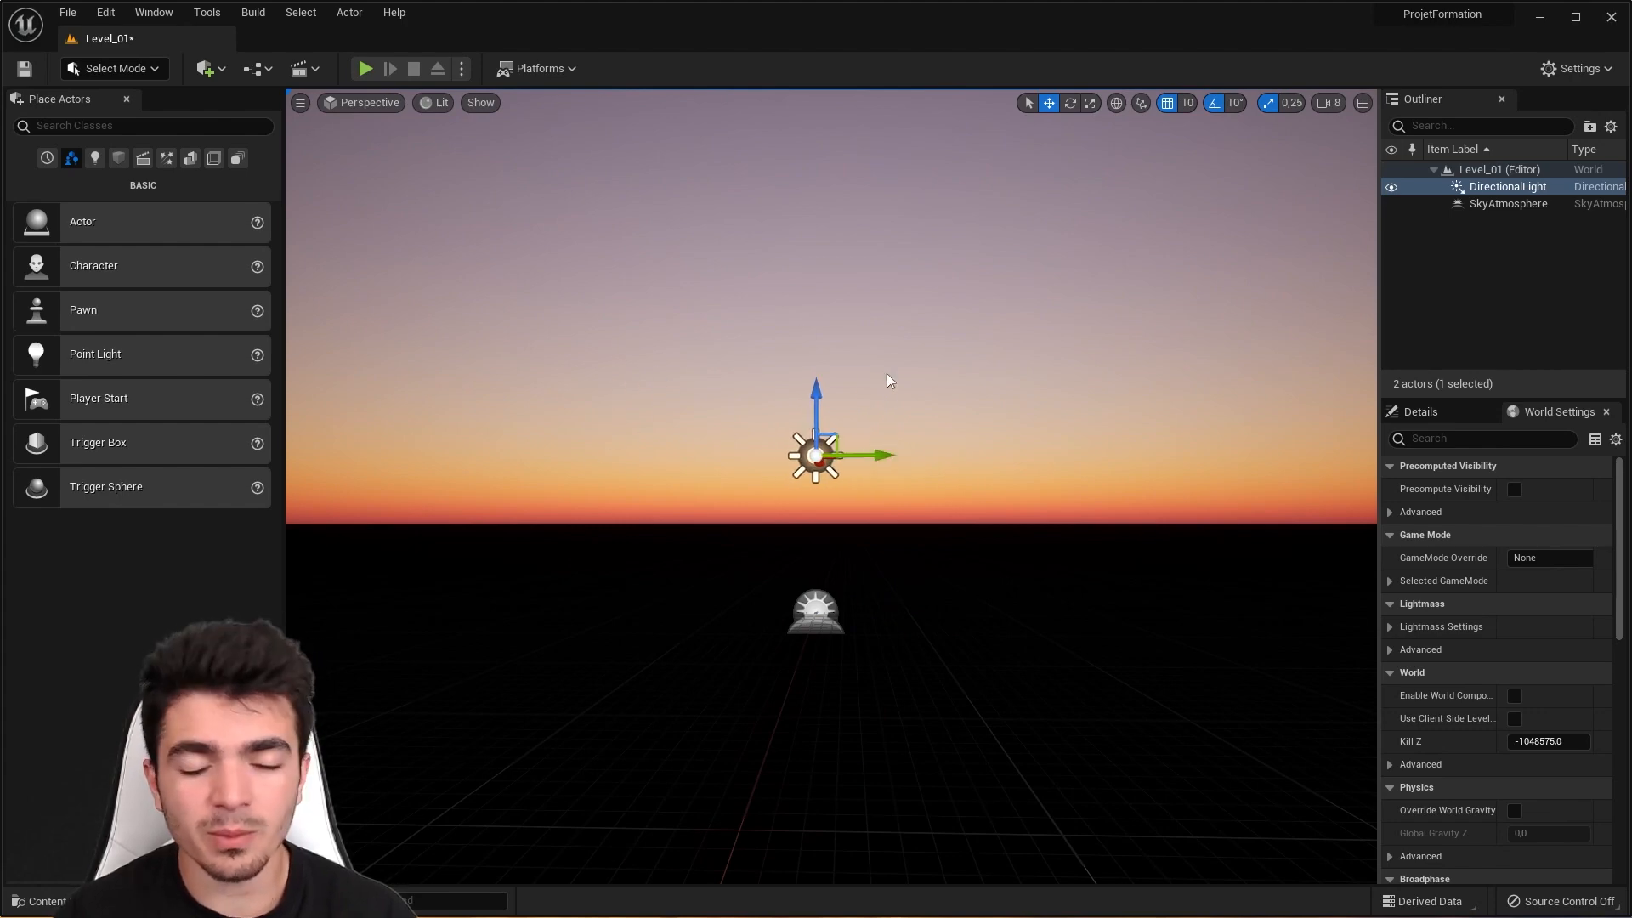
scroll(913, 453, down, 2)
right_drag(909, 440, 900, 484)
middle_drag(907, 448, 937, 404)
right_drag(952, 373, 964, 355)
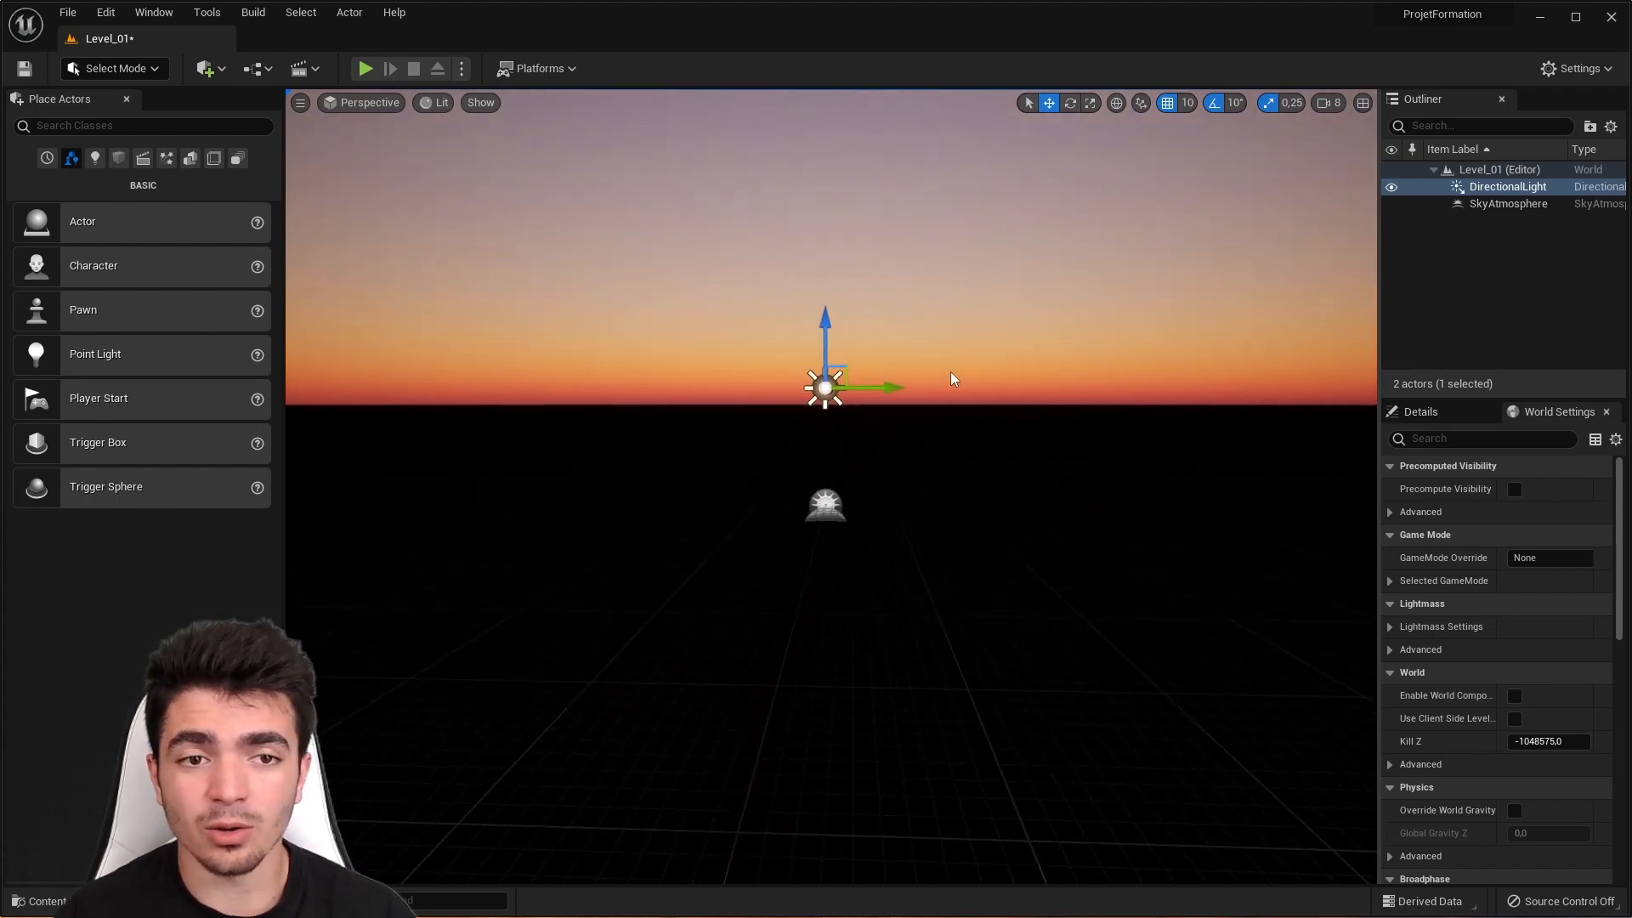
Step: Rotate the Directional Light so that the sun rises just above the horizon and the sky turns to daylight
click(1070, 103)
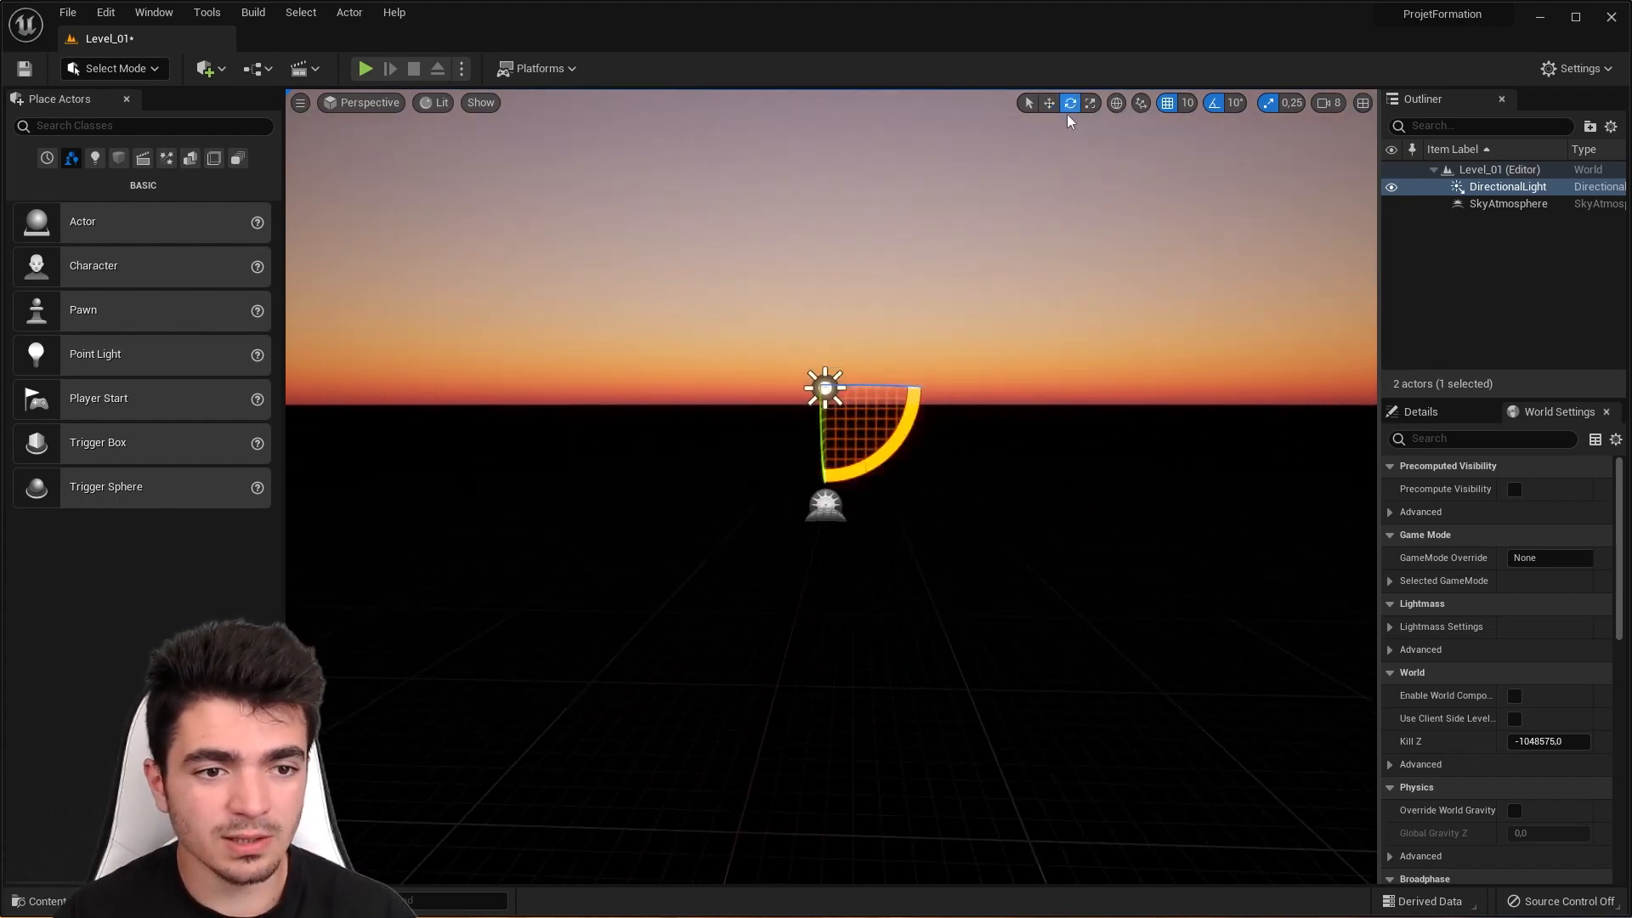
mouse_move(881, 387)
mouse_down()
mouse_move(948, 390)
mouse_move(702, 388)
mouse_move(892, 389)
mouse_move(859, 389)
mouse_move(879, 387)
mouse_up()
middle_drag(732, 414, 863, 359)
right_drag(708, 408, 620, 410)
drag(741, 407, 816, 463)
middle_drag(900, 490, 828, 544)
mouse_move(901, 490)
right_down()
mouse_move(824, 340)
mouse_move(790, 196)
mouse_move(901, 490)
right_up()
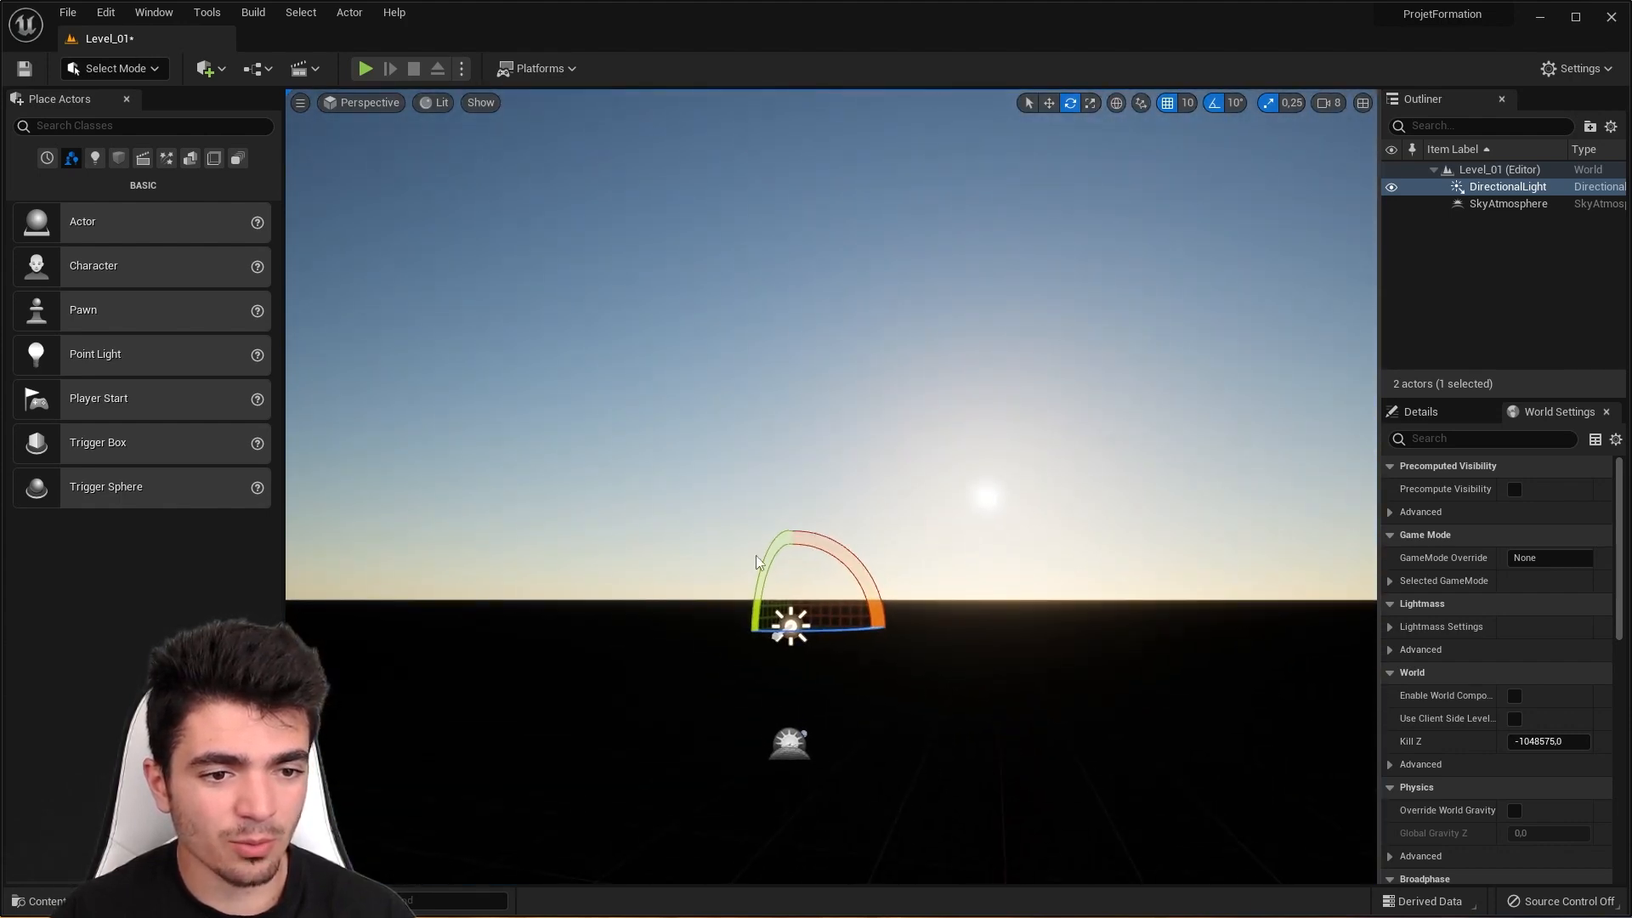
Step: Rotate the Directional Light further to place the sun higher in the sky, roughly above the light's icon
mouse_move(772, 545)
mouse_down()
mouse_move(786, 563)
mouse_move(783, 529)
mouse_move(787, 565)
mouse_up()
drag(829, 632, 865, 629)
right_drag(878, 620, 926, 649)
middle_drag(926, 650, 1023, 619)
right_drag(1023, 619, 961, 629)
drag(884, 569, 938, 557)
right_drag(1008, 435, 995, 489)
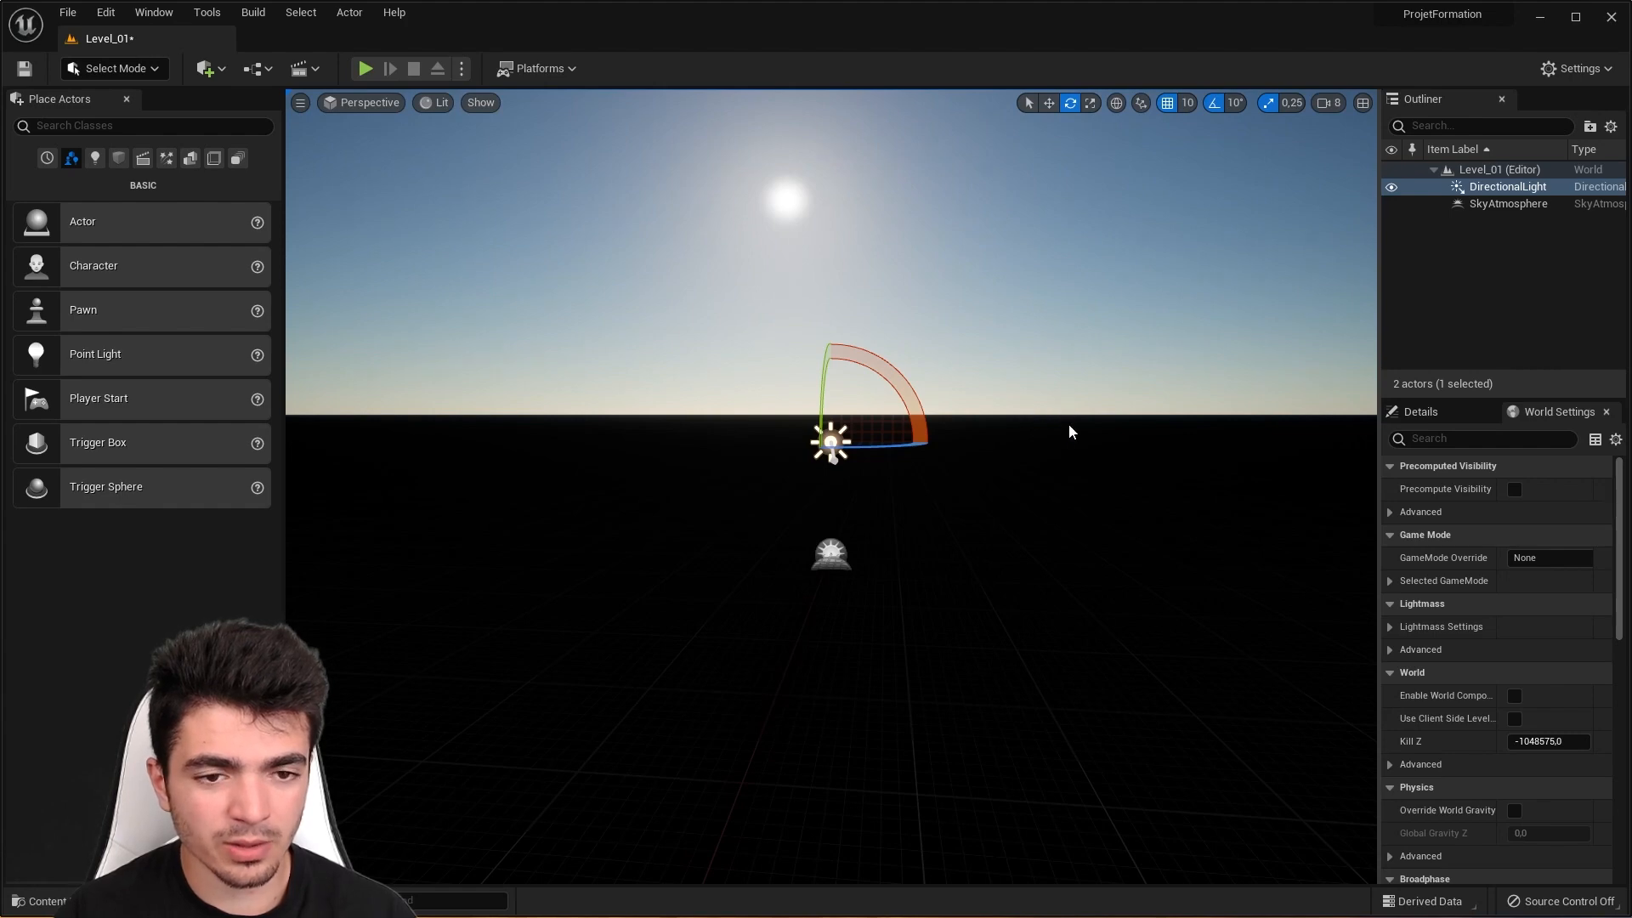
mouse_move(1070, 742)
right_down()
mouse_move(1066, 816)
mouse_move(1062, 697)
mouse_move(1069, 714)
right_up()
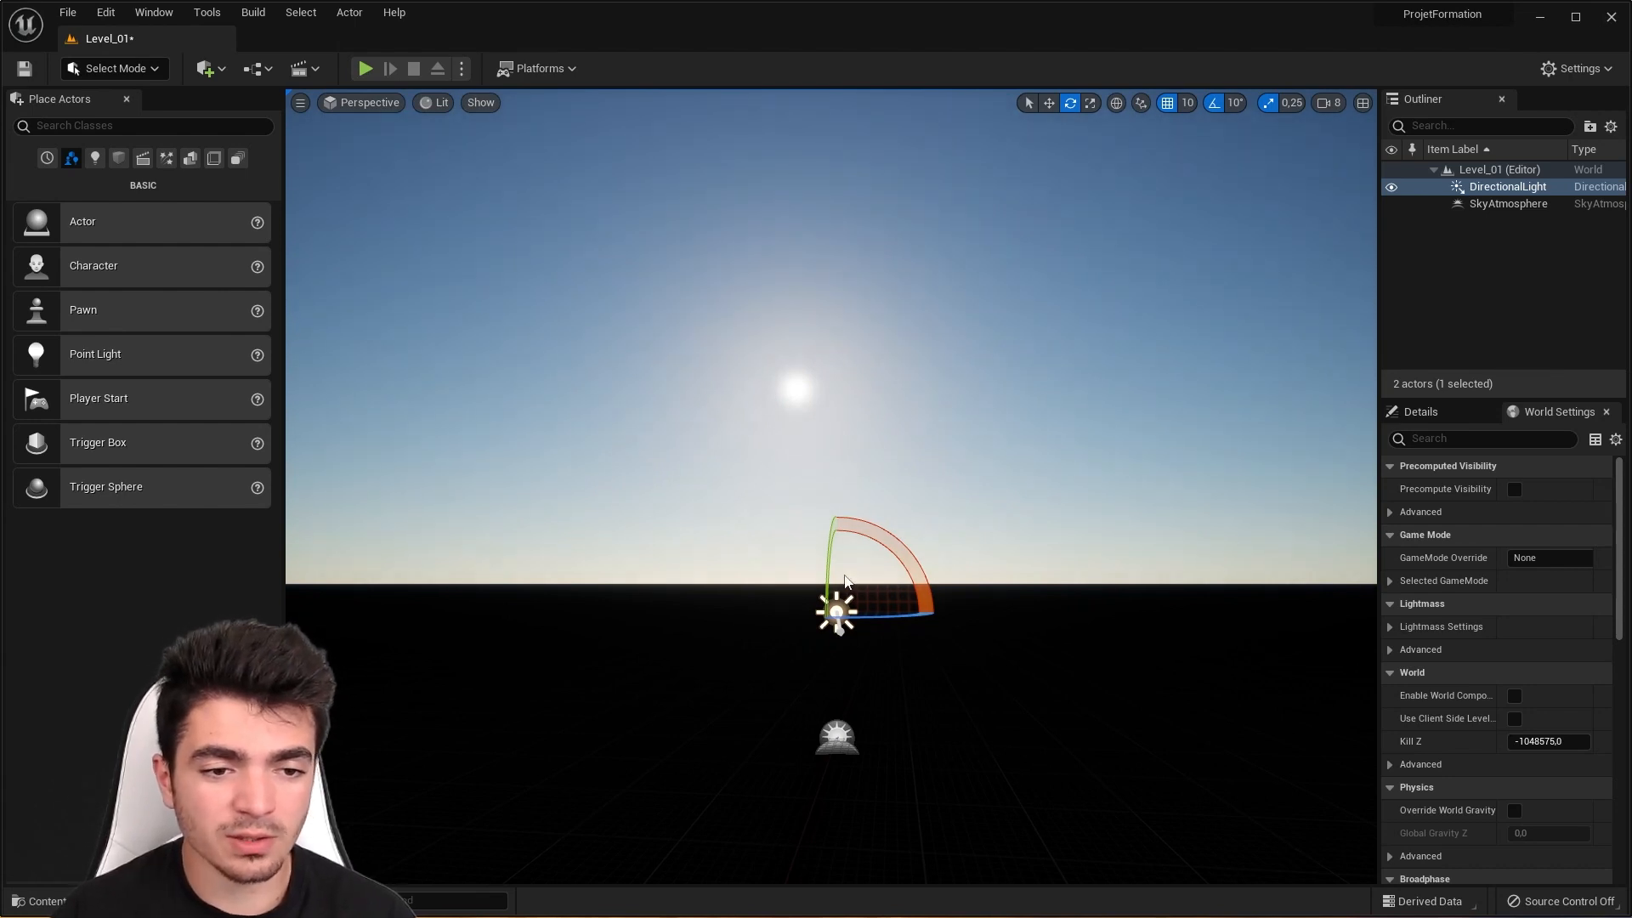
scroll(844, 581, down, 2)
scroll(867, 589, up, 1)
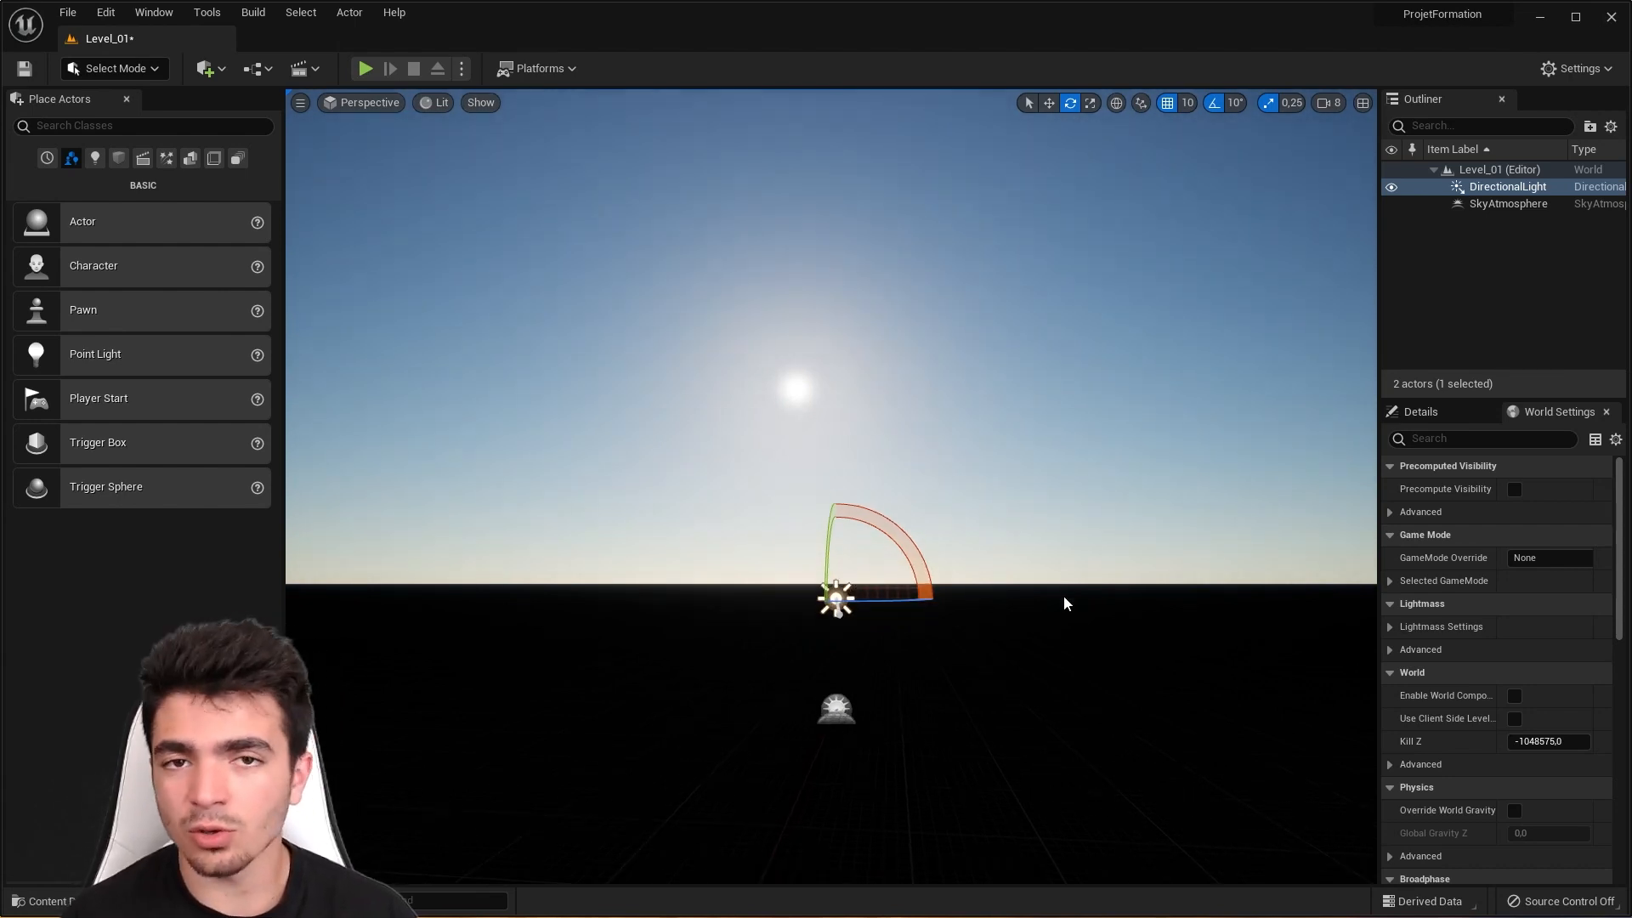
right_drag(831, 486, 1040, 581)
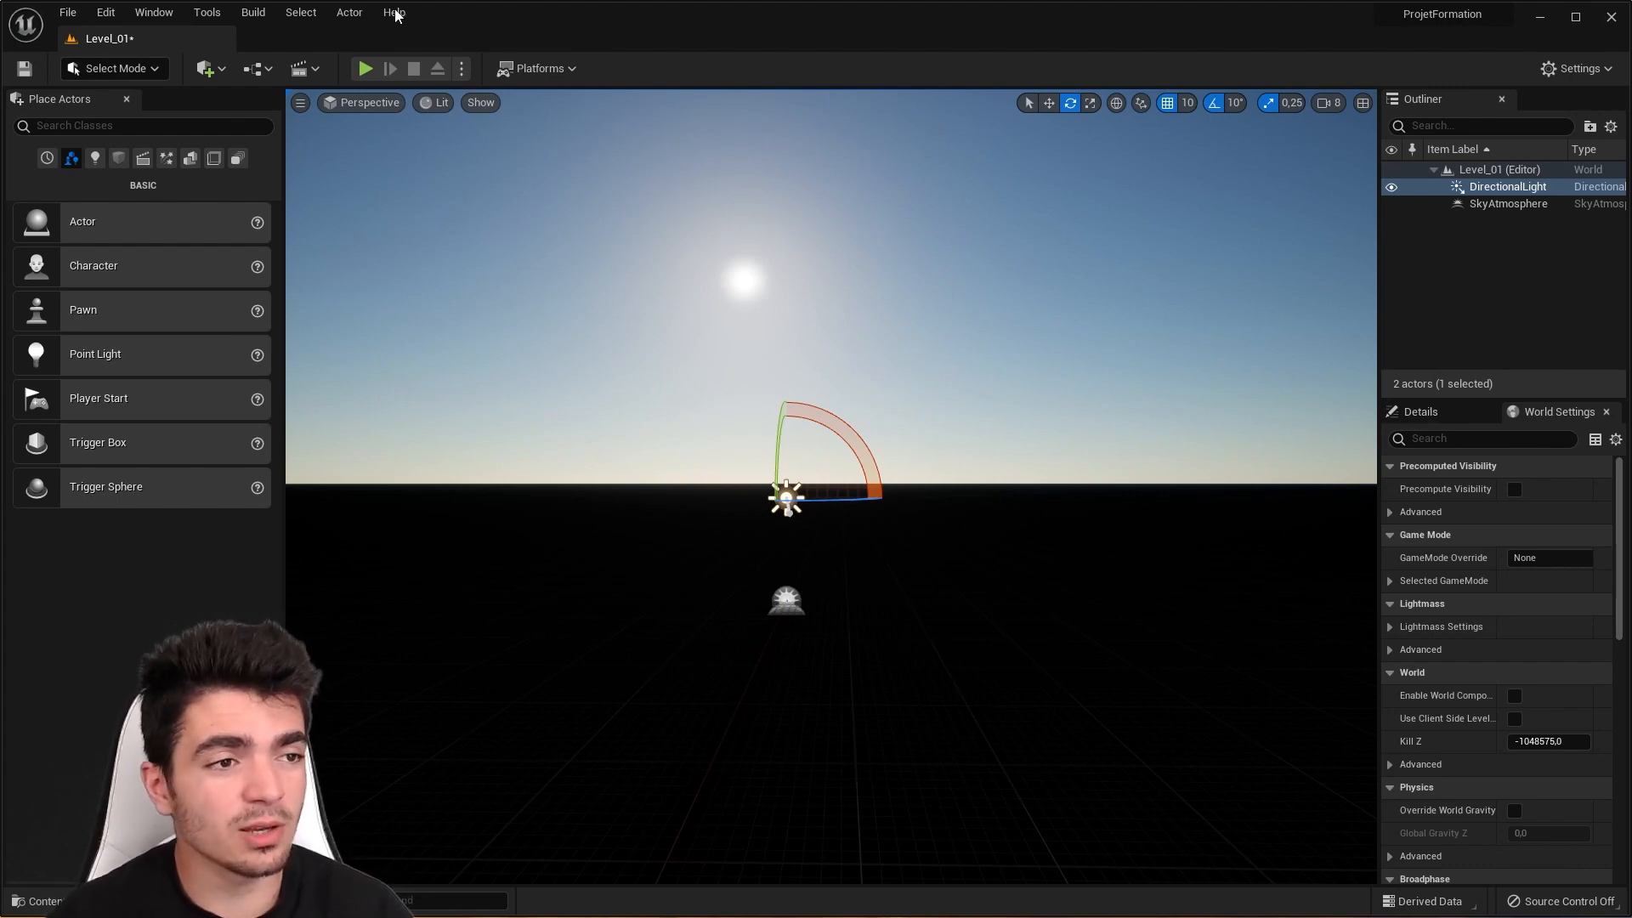
Step: Add an Exponential Height Fog actor to the level and check the haze along the horizon
click(206, 68)
mouse_move(299, 286)
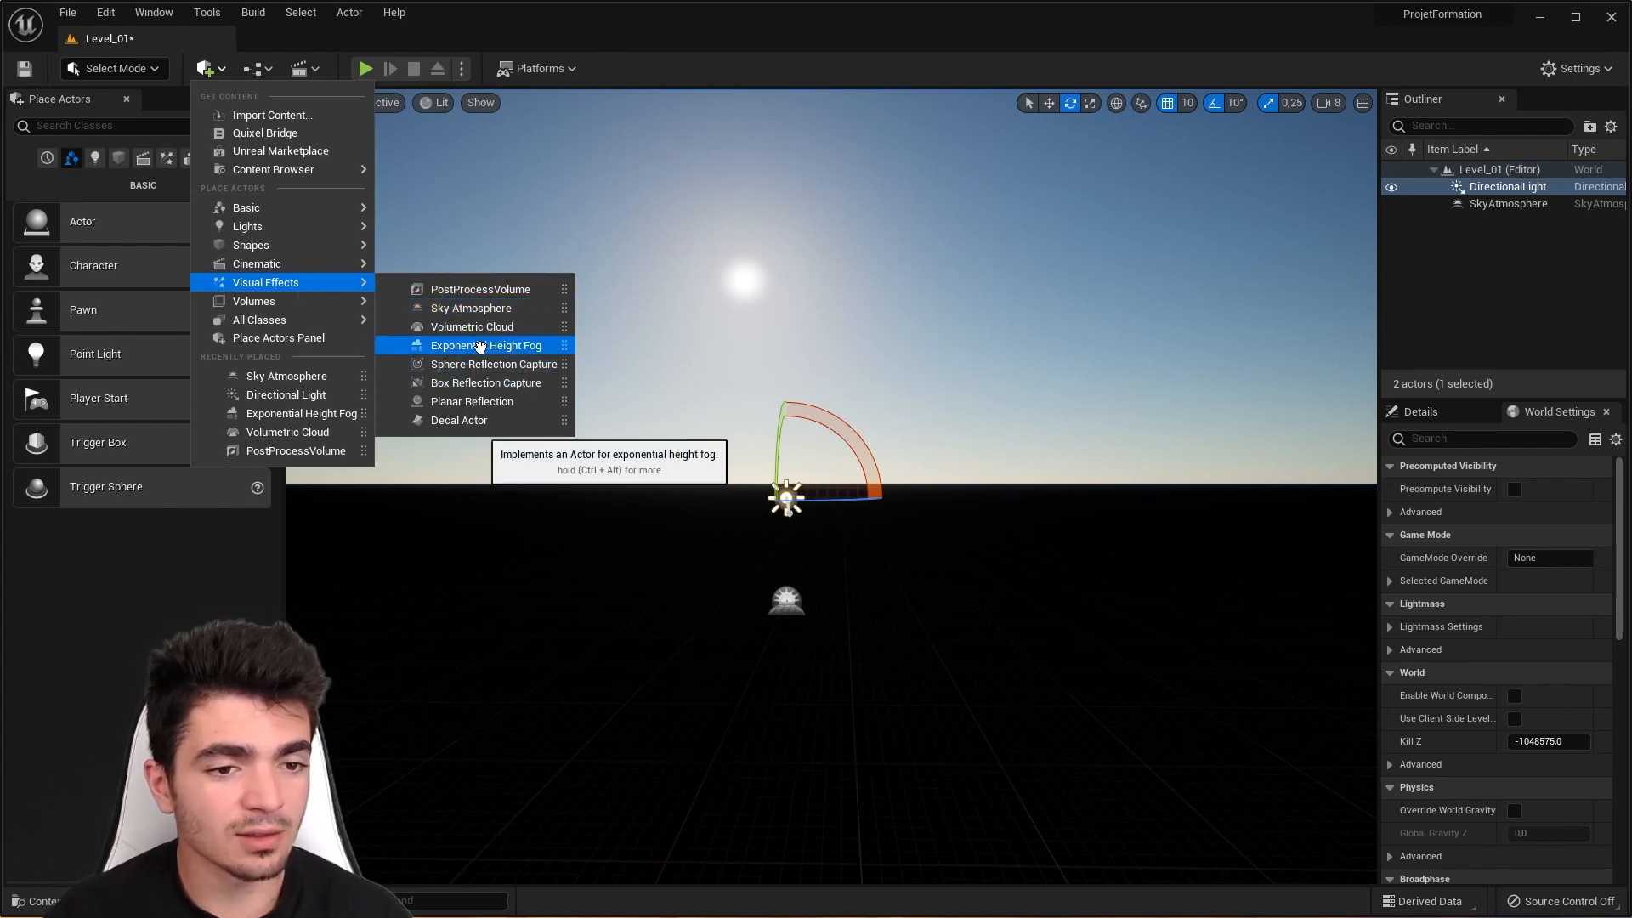
click(476, 345)
mouse_move(631, 330)
right_down()
mouse_move(737, 347)
mouse_move(648, 331)
right_up()
right_drag(918, 408, 884, 407)
right_drag(935, 476, 892, 394)
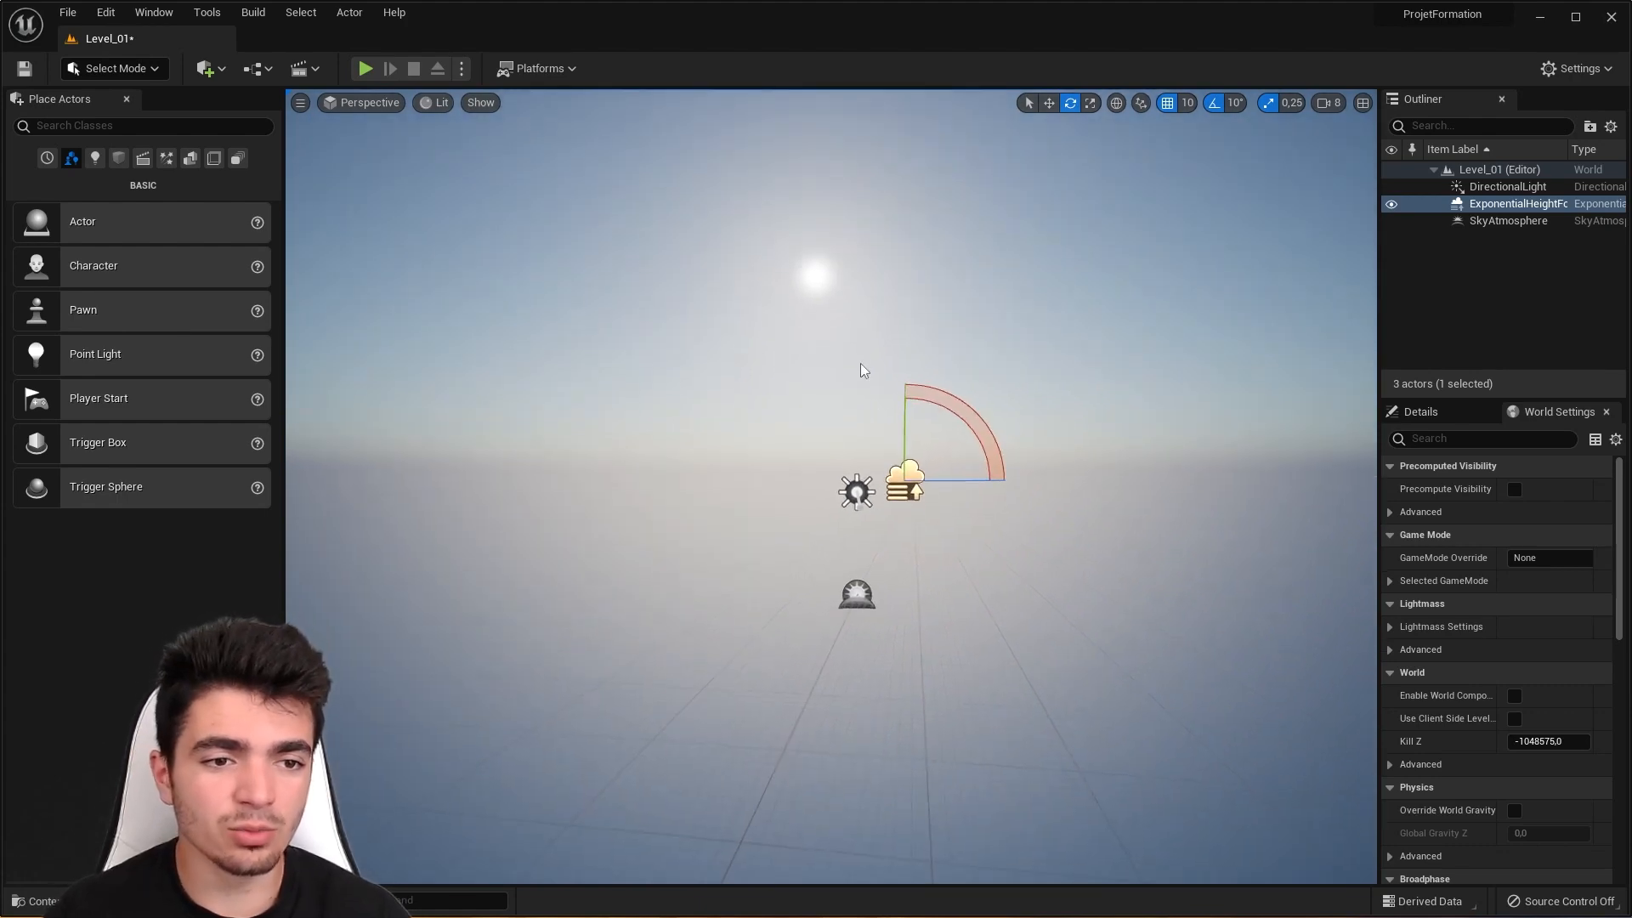
scroll(826, 293, down, 1)
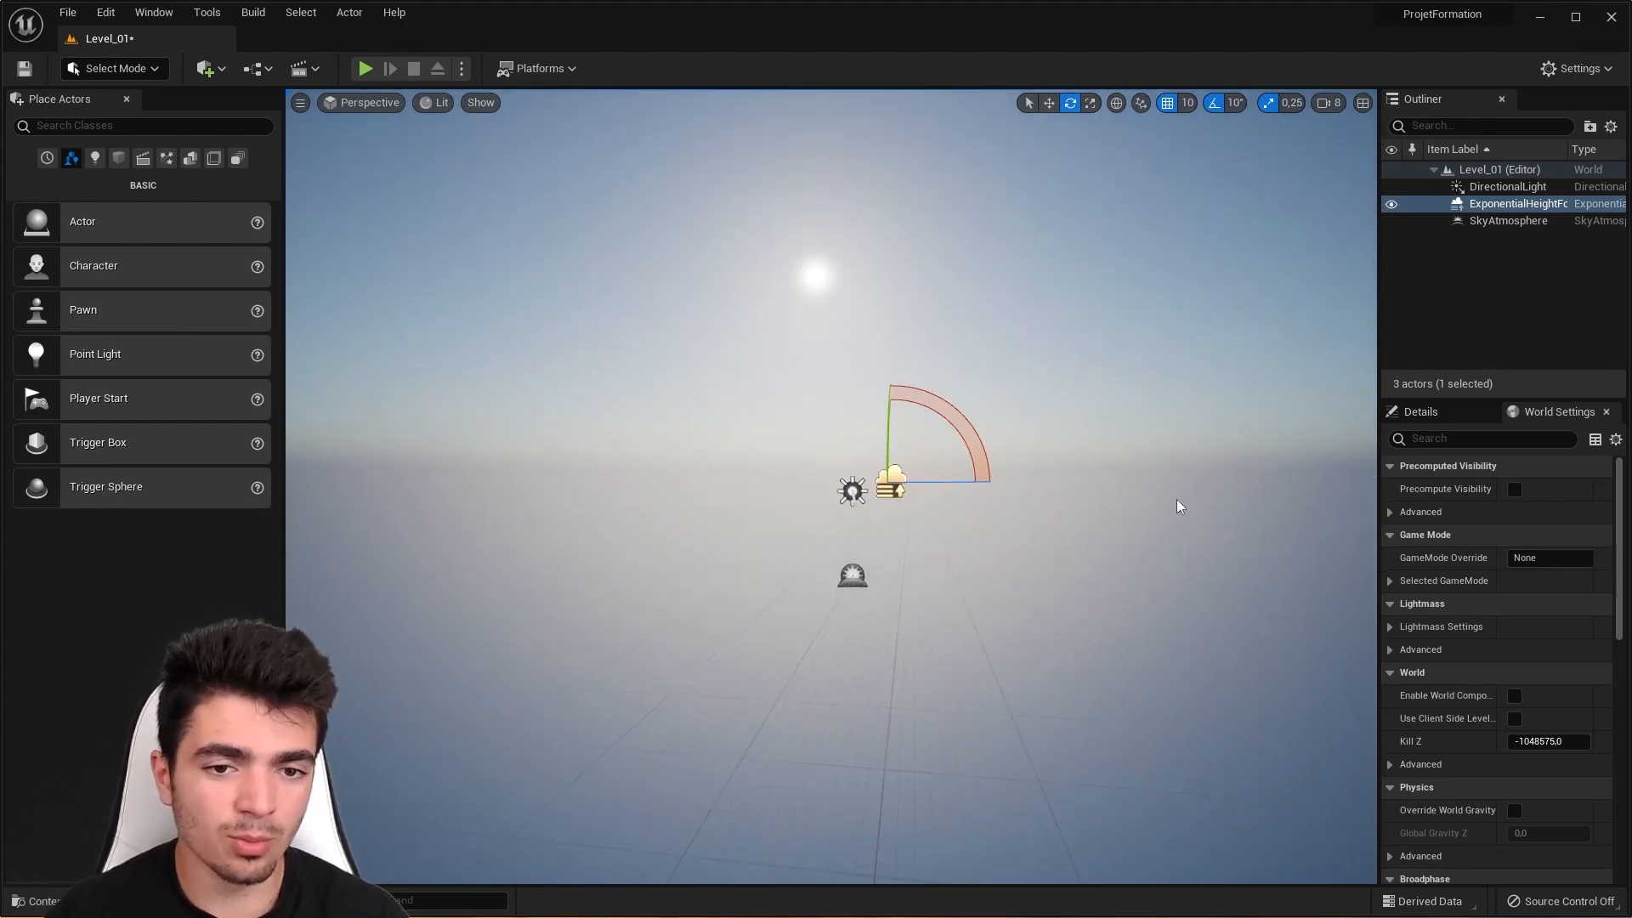
scroll(655, 510, up, 1)
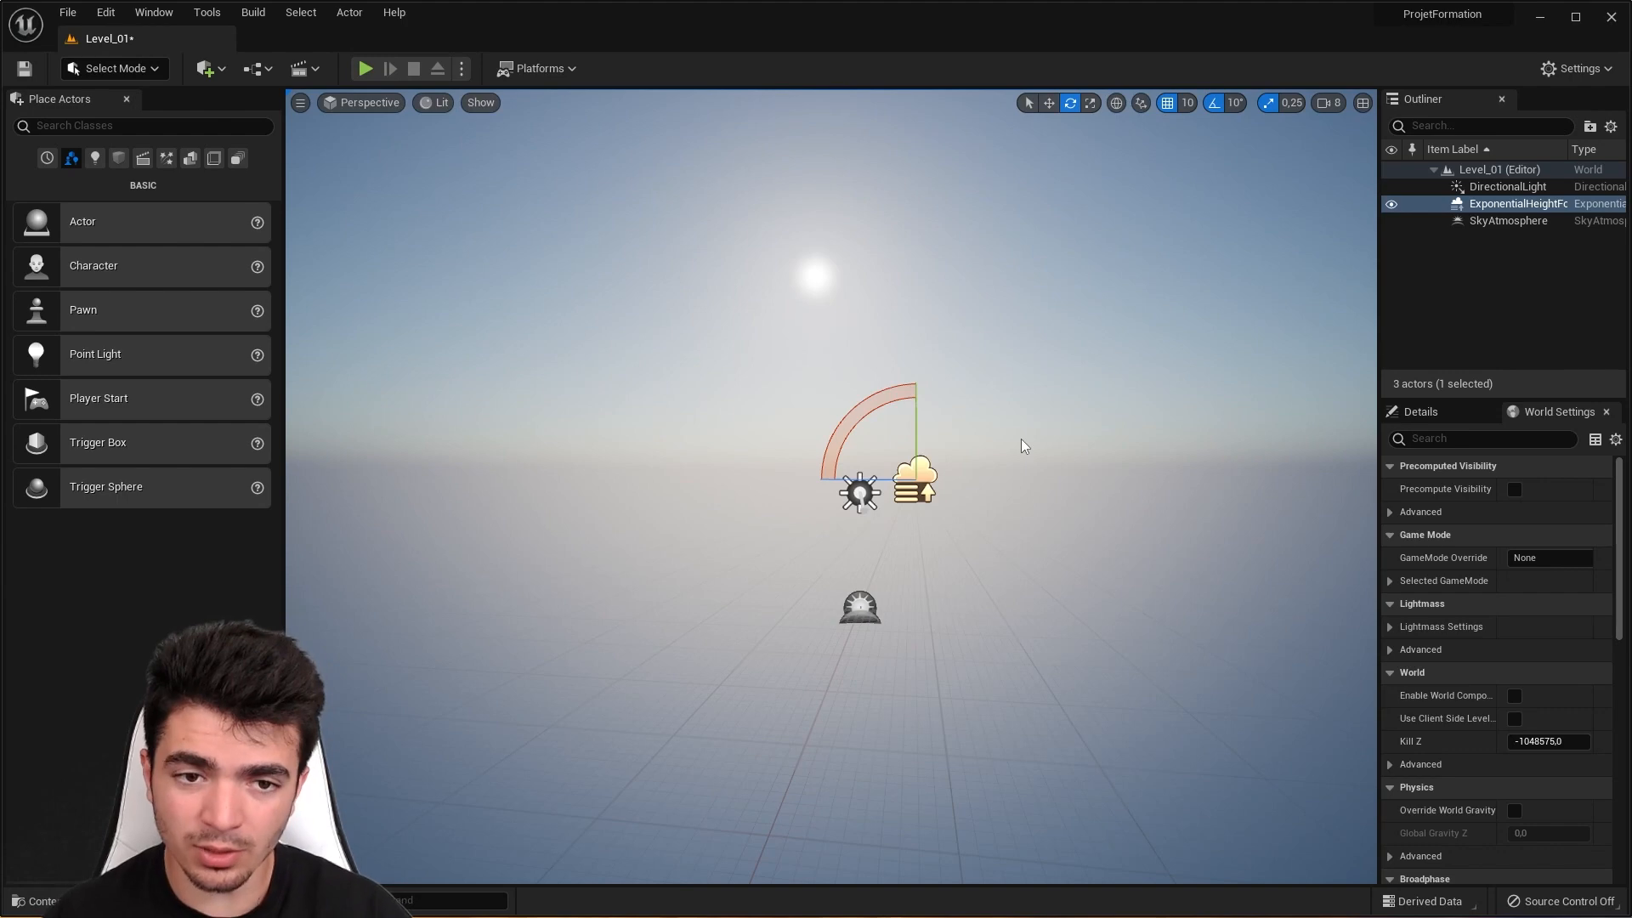
right_drag(823, 637, 790, 672)
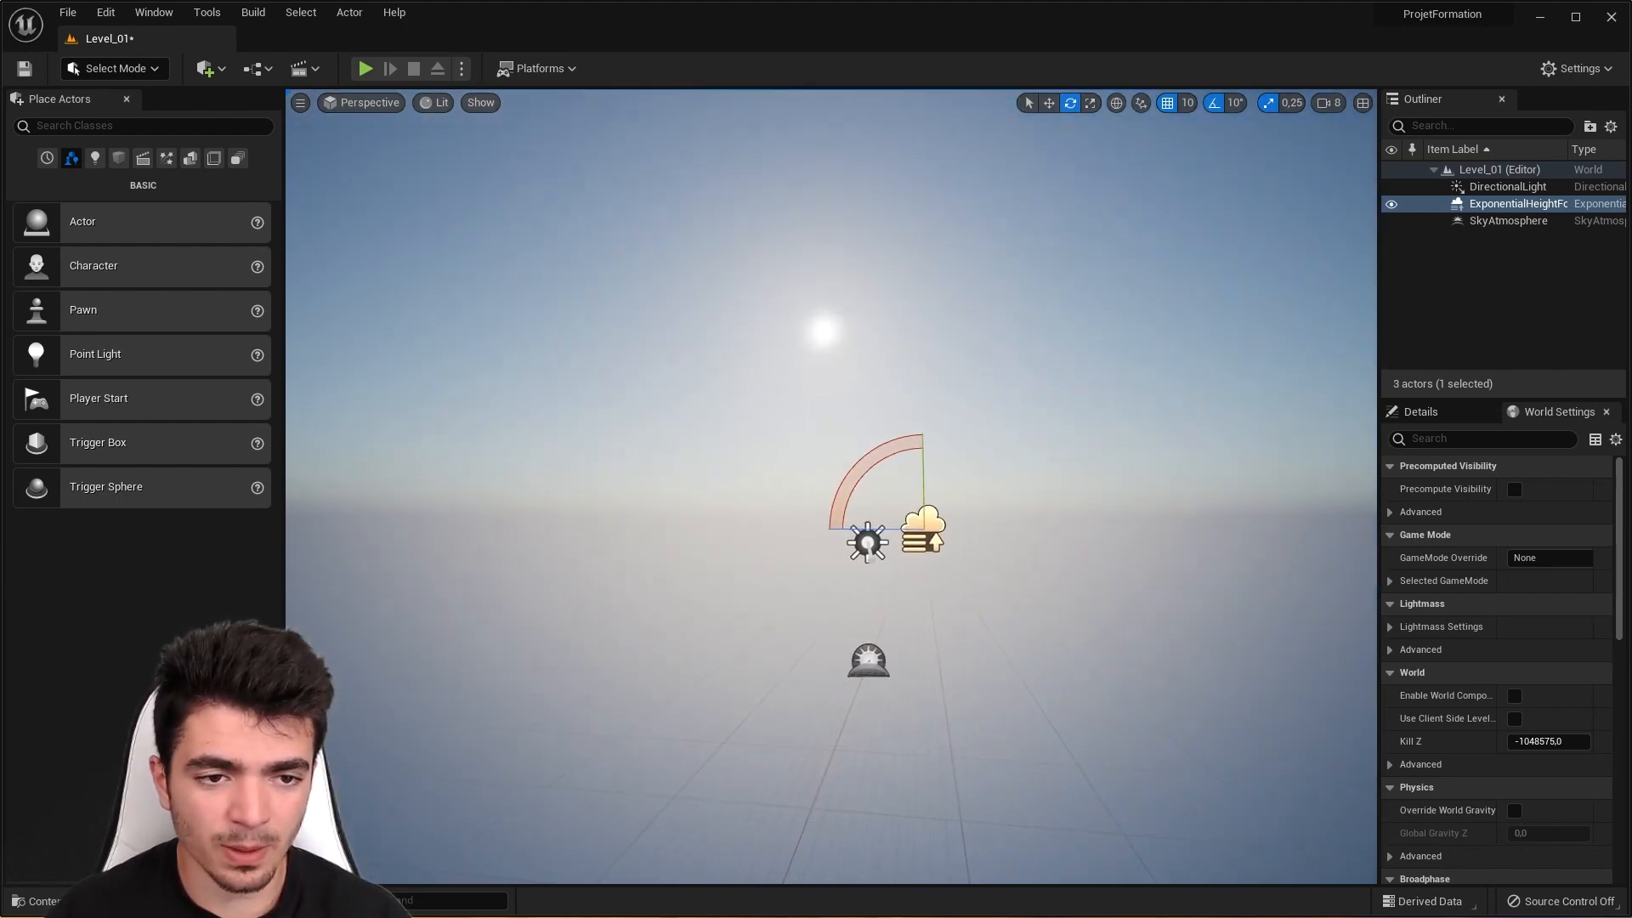
Step: Select the Exponential Height Fog, widen the Outliner and Details area, and display the fog component's properties
click(1493, 204)
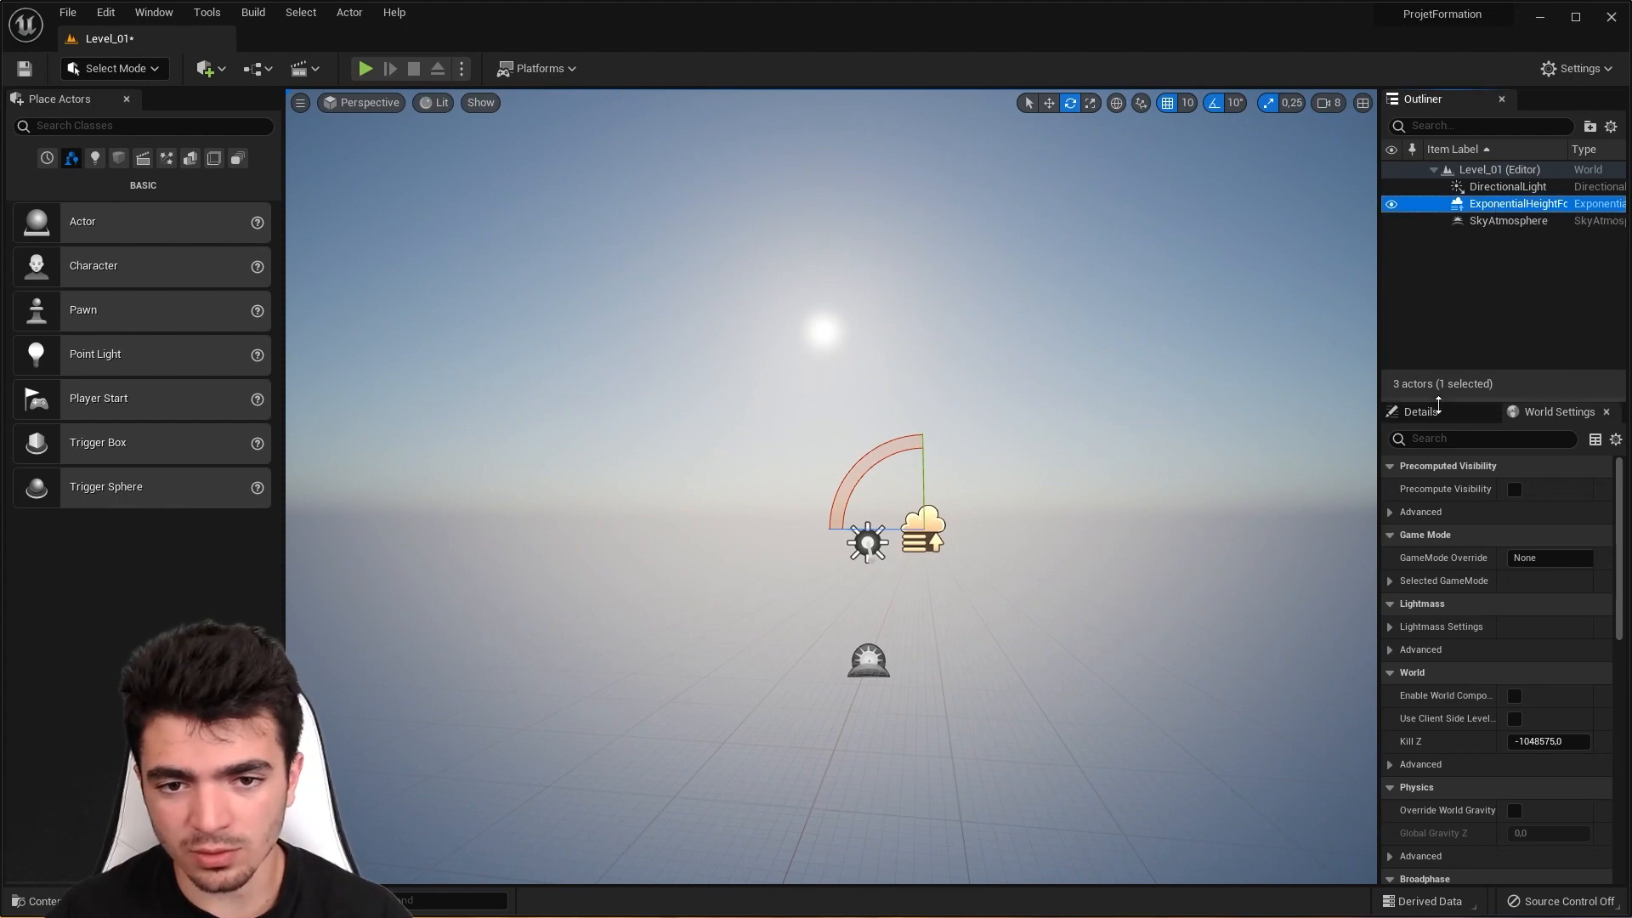
drag(1378, 401, 1213, 402)
scroll(1294, 634, down, 2)
Step: Try Fog Density values of 0.05 and 0.0008 on the Exponential Height Fog, and reset the density to its default
drag(1415, 637, 1490, 638)
right_drag(891, 544, 731, 550)
right_drag(572, 468, 705, 477)
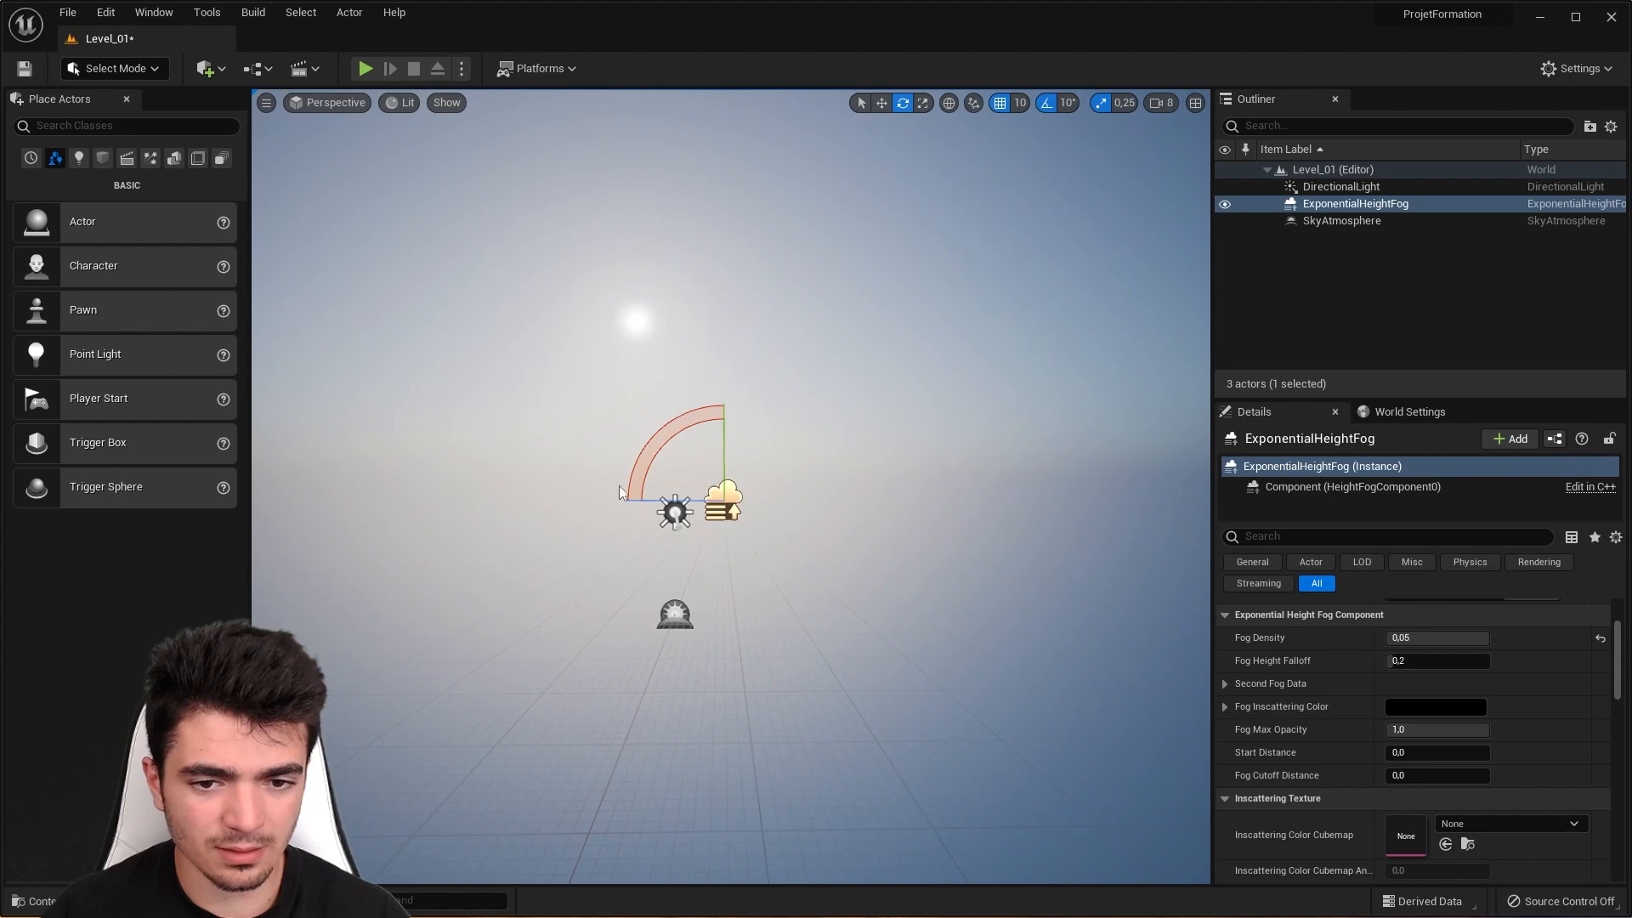
drag(1445, 637, 1391, 637)
mouse_move(1028, 498)
right_down()
mouse_move(764, 503)
mouse_move(1003, 503)
right_up()
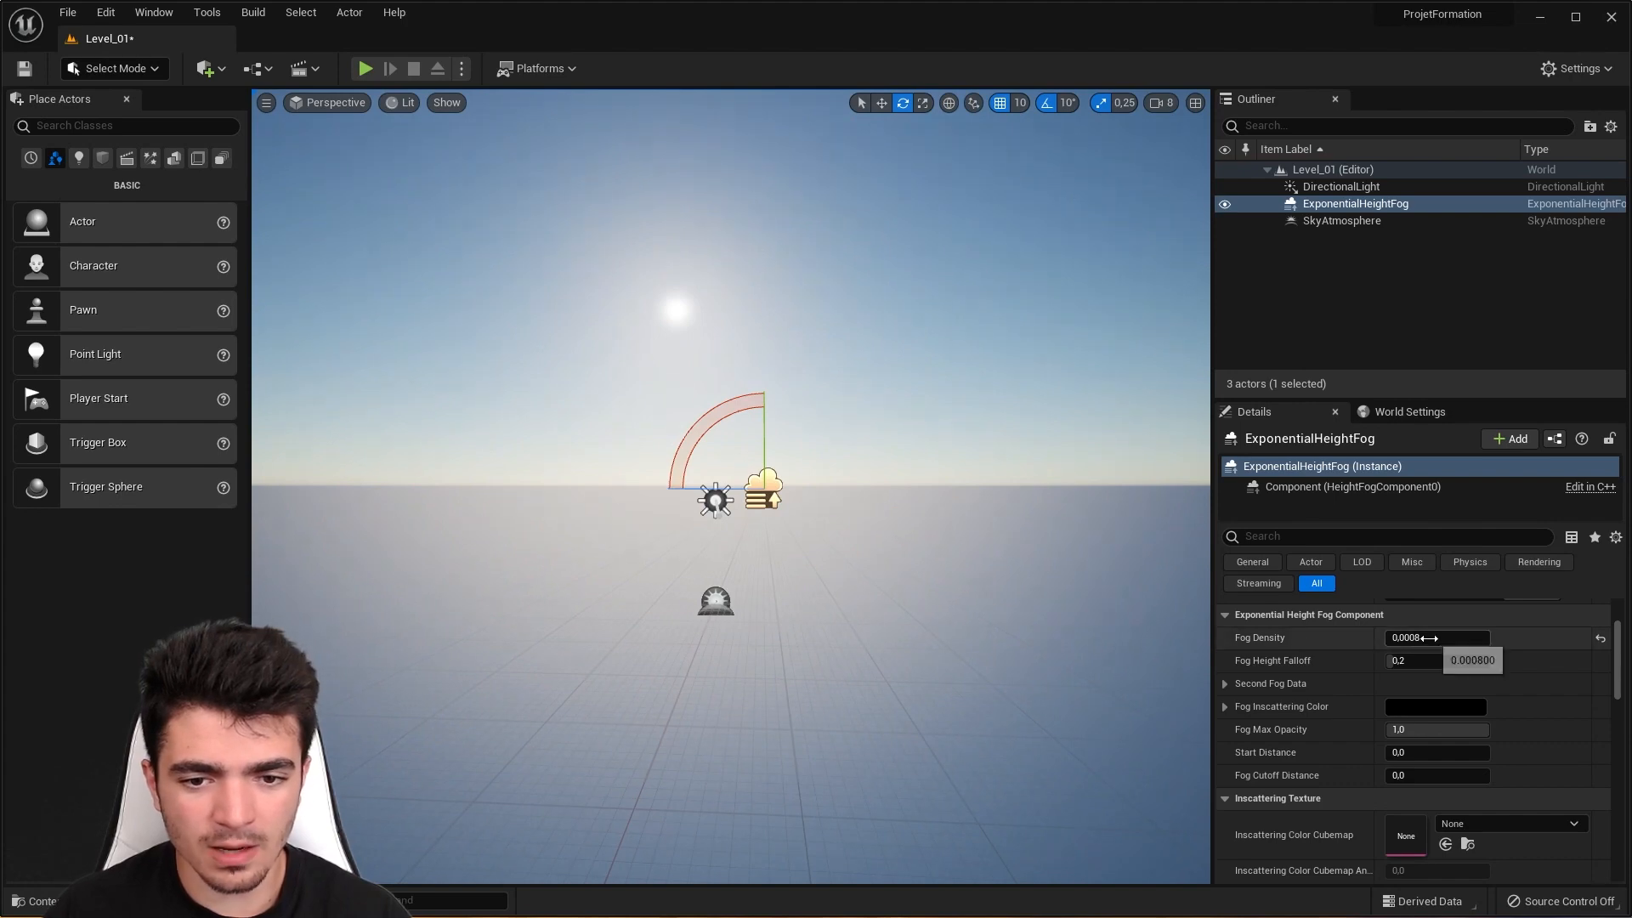
click(1601, 638)
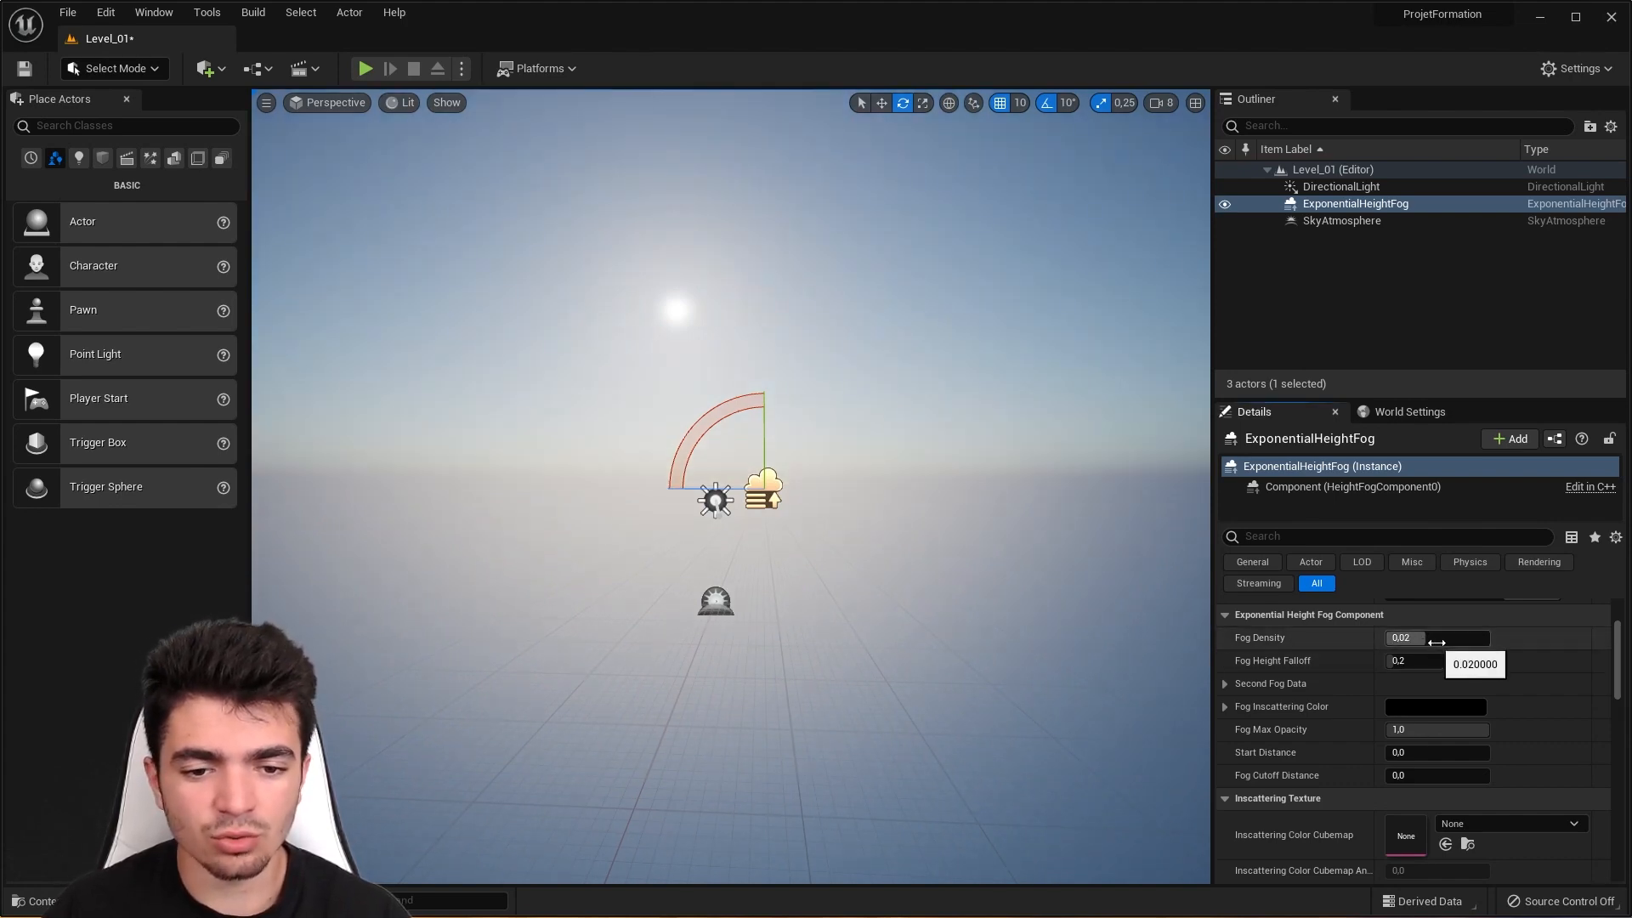
scroll(1501, 671, up, 2)
scroll(1502, 685, up, 1)
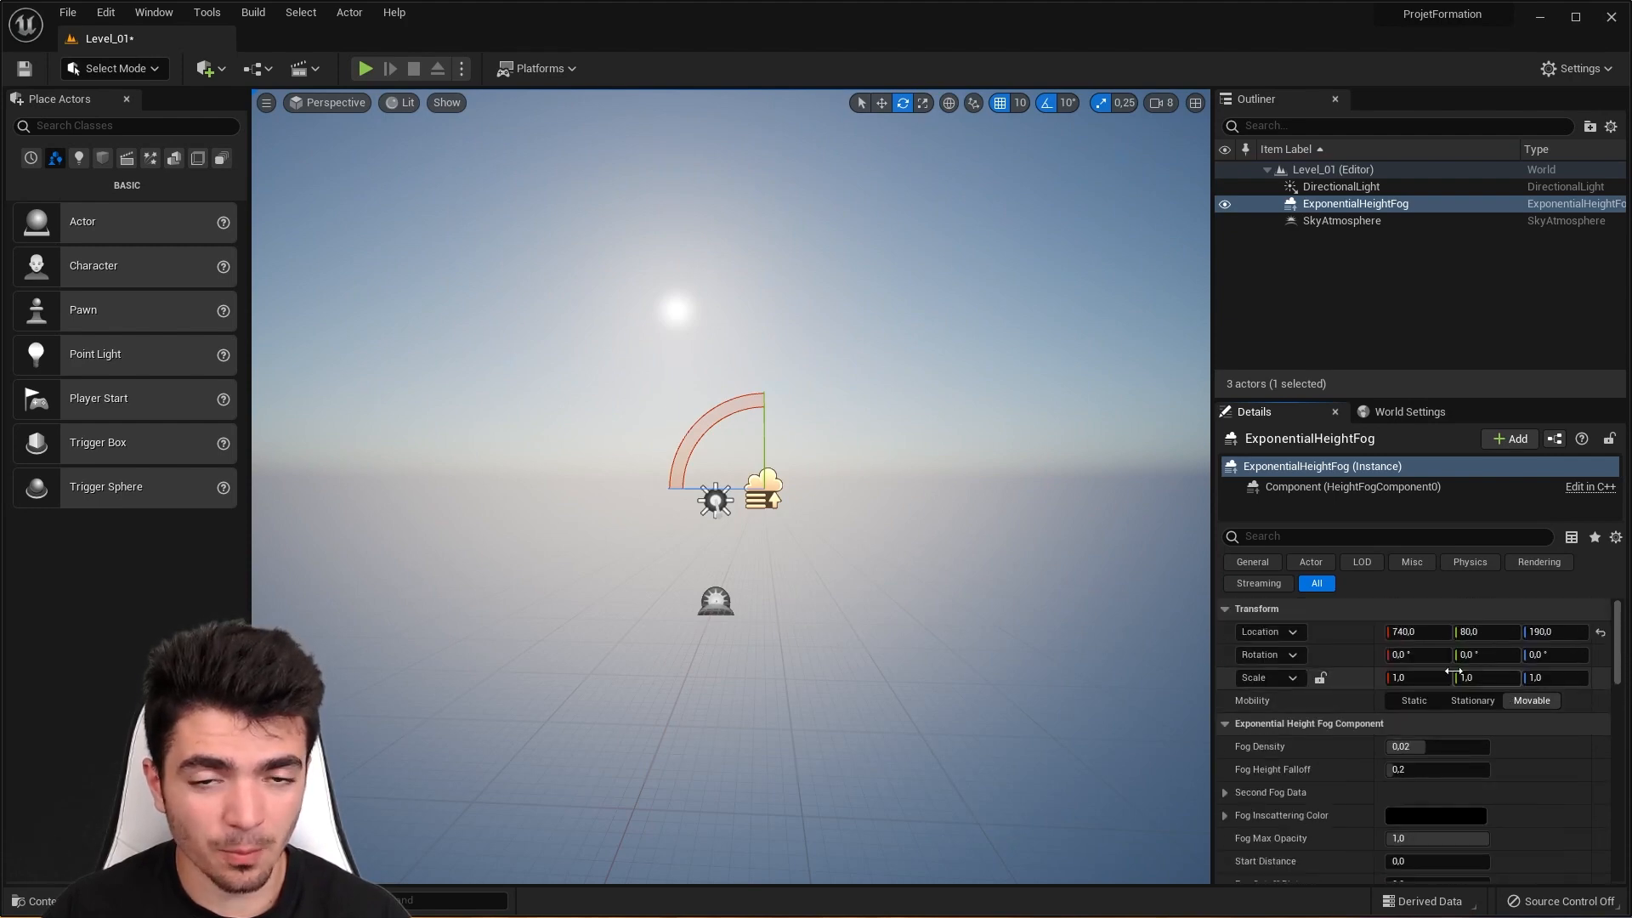
Step: Add a Volumetric Cloud actor to the level and check the clouds in the sky
click(204, 68)
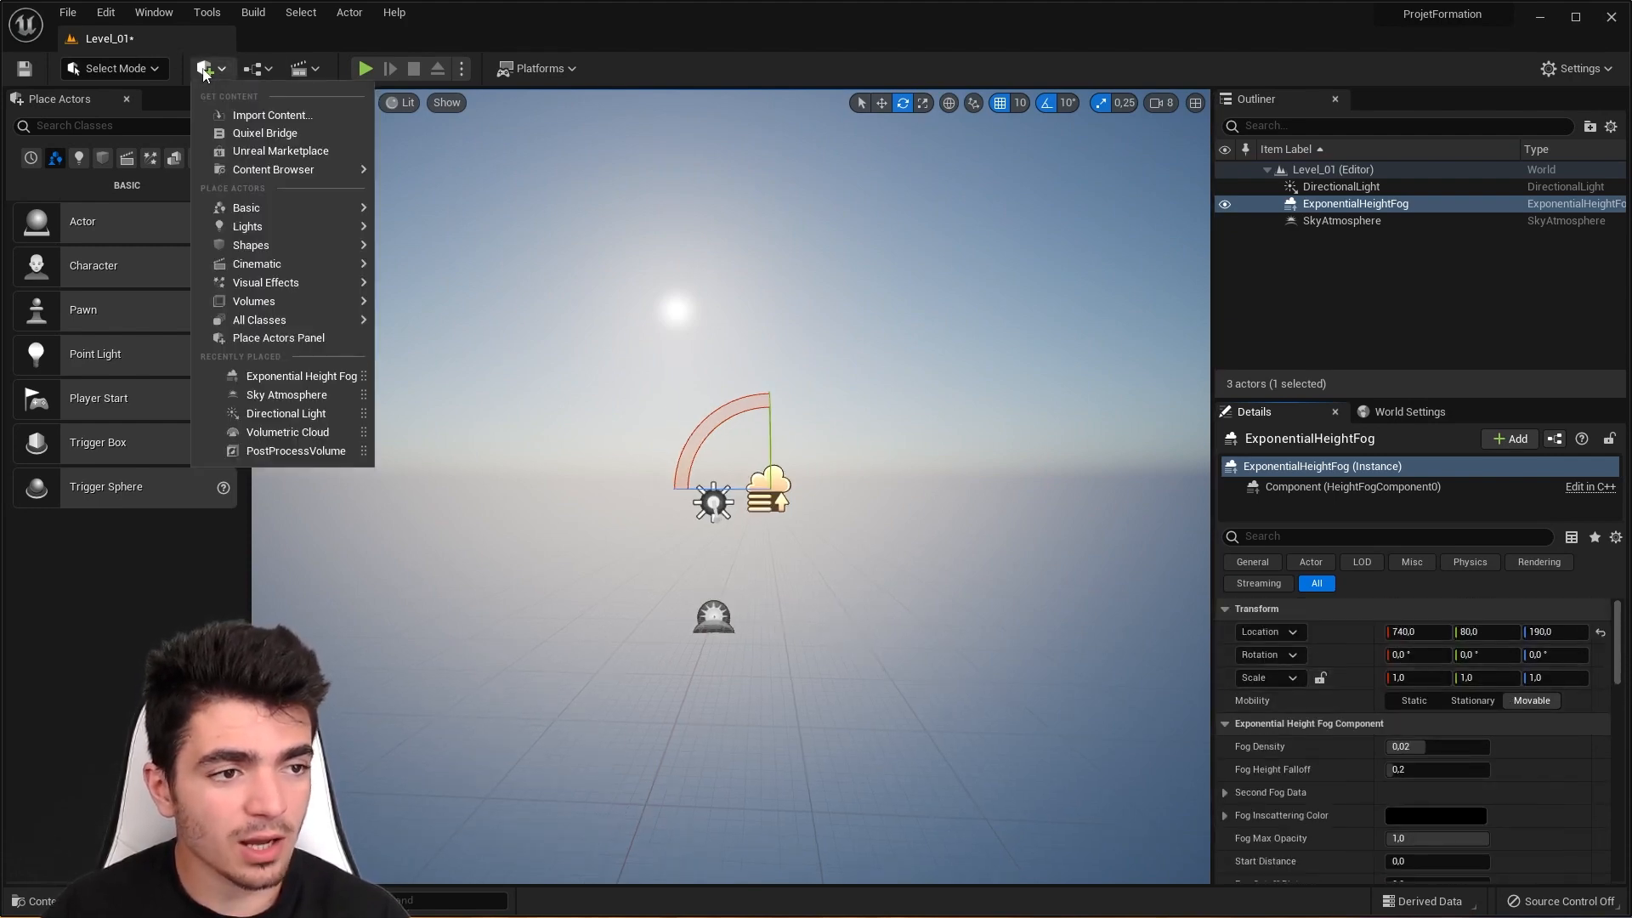
mouse_move(277, 283)
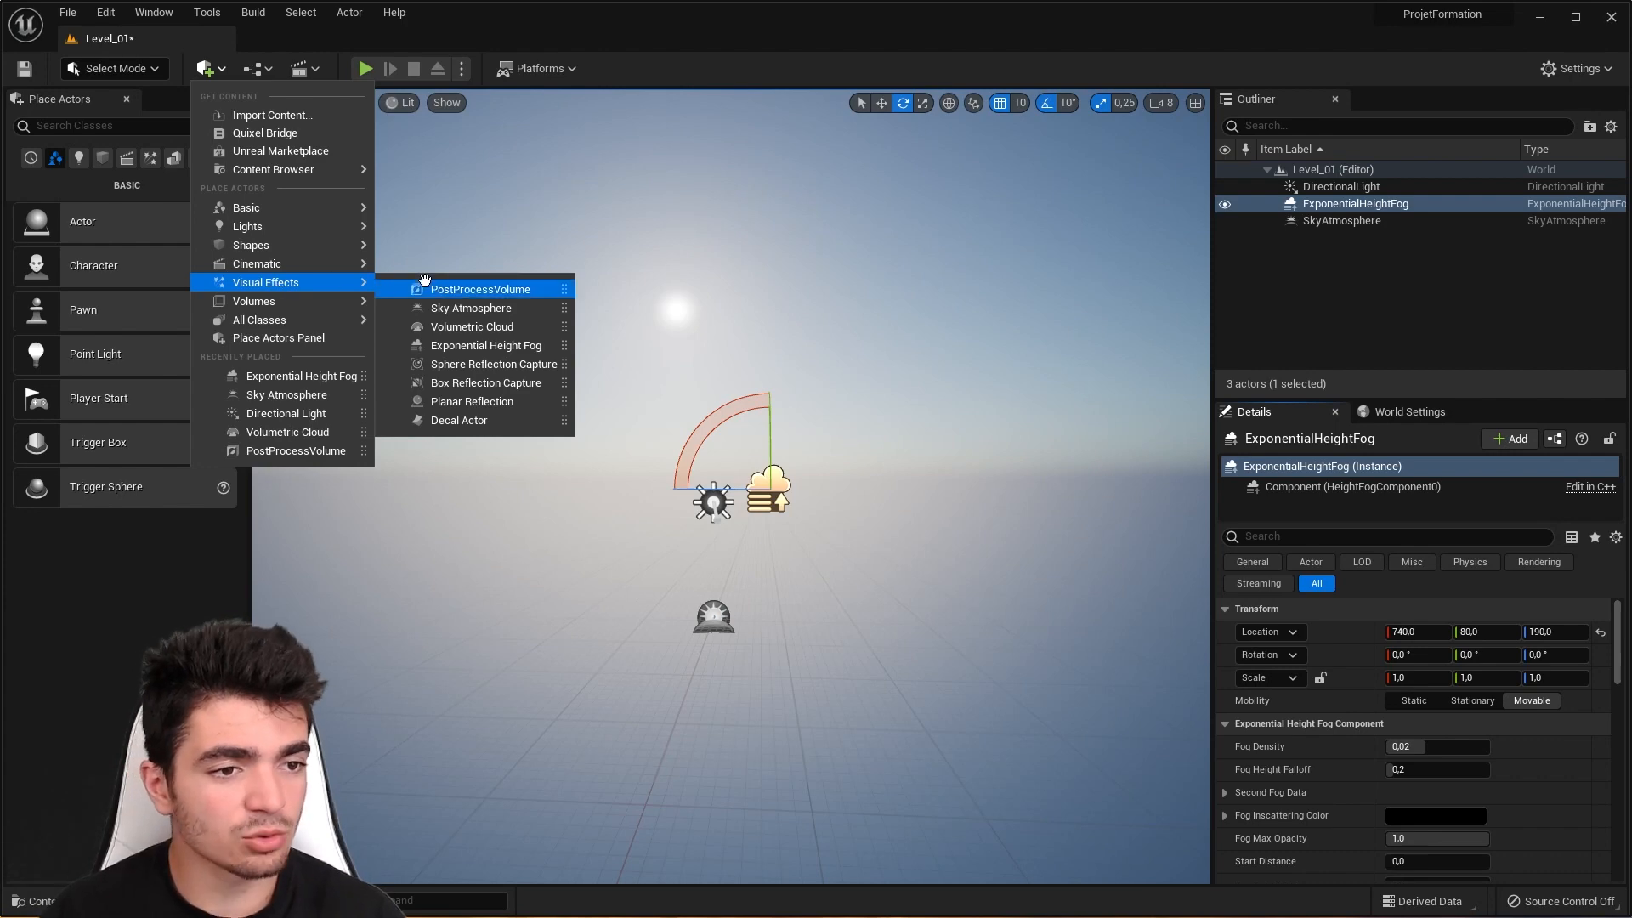
click(494, 328)
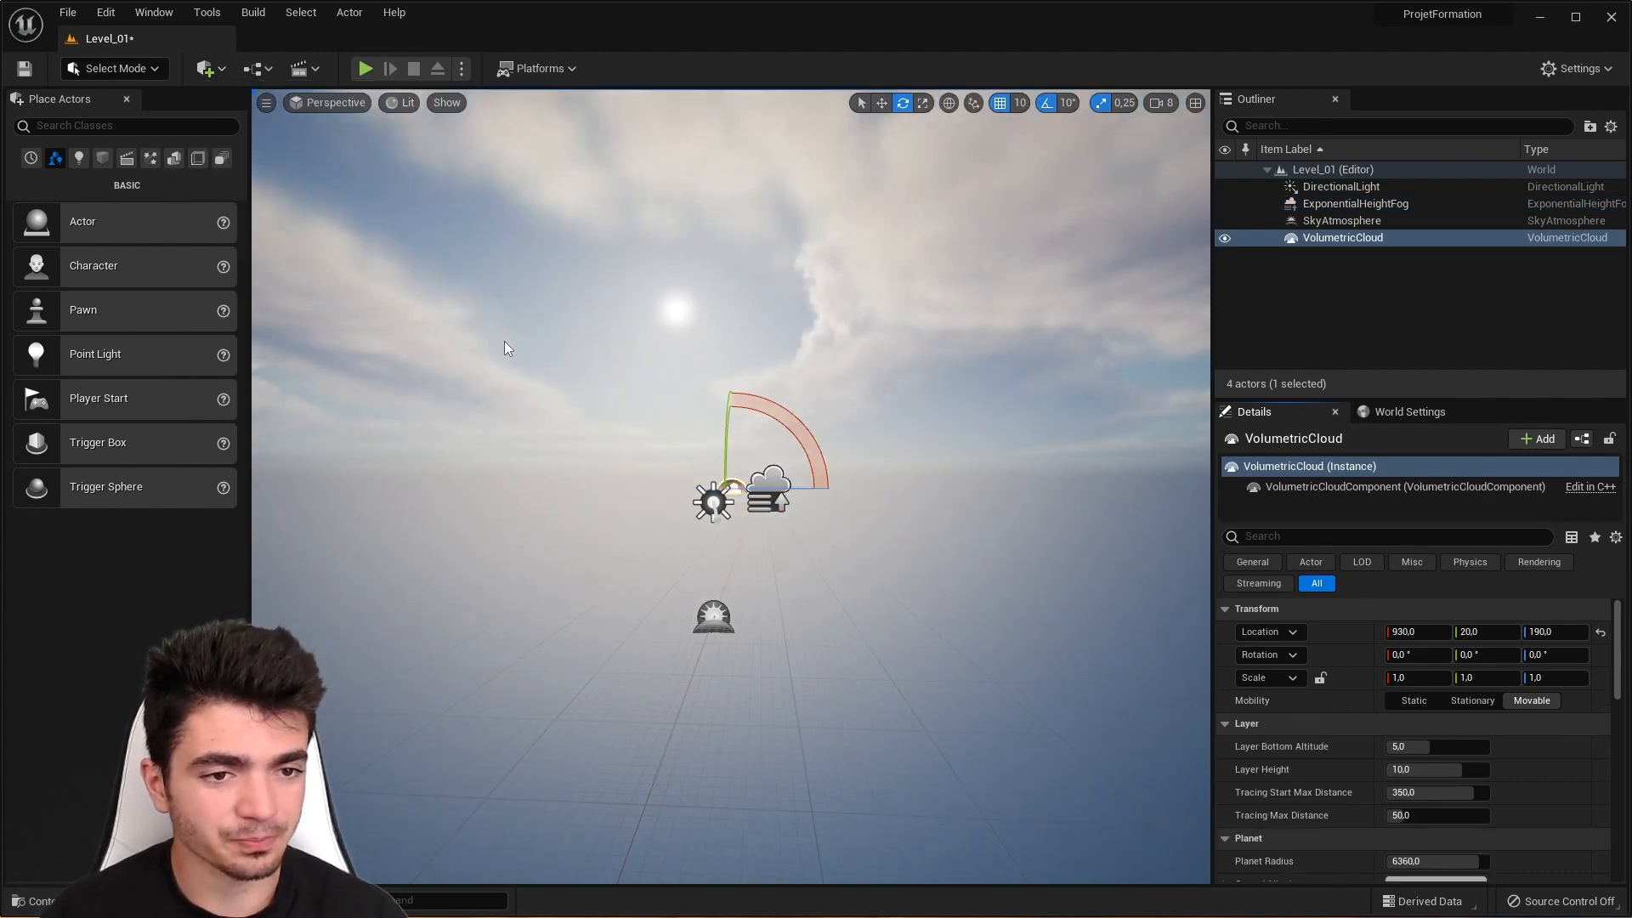
mouse_move(639, 364)
right_down()
mouse_move(639, 255)
mouse_move(639, 348)
right_up()
middle_drag(639, 348, 735, 466)
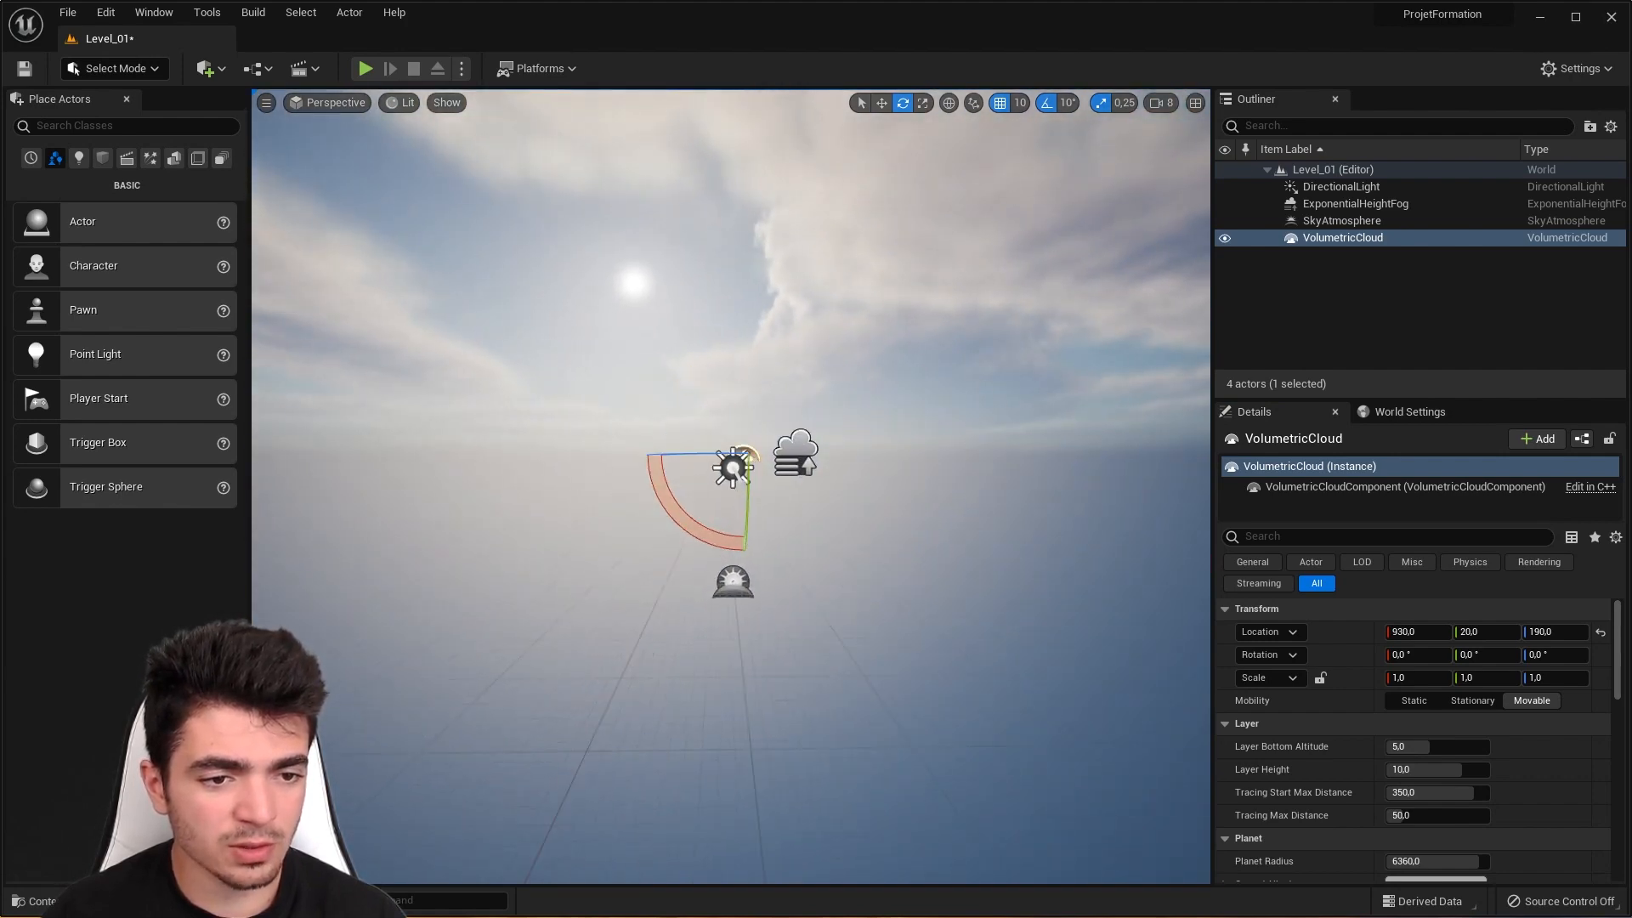
Step: Rotate the Directional Light to a pitch of -10° and a yaw of about 180°, lowering the sun toward the horizon
click(735, 466)
drag(697, 467, 762, 466)
right_drag(663, 396, 753, 394)
right_drag(666, 353, 605, 367)
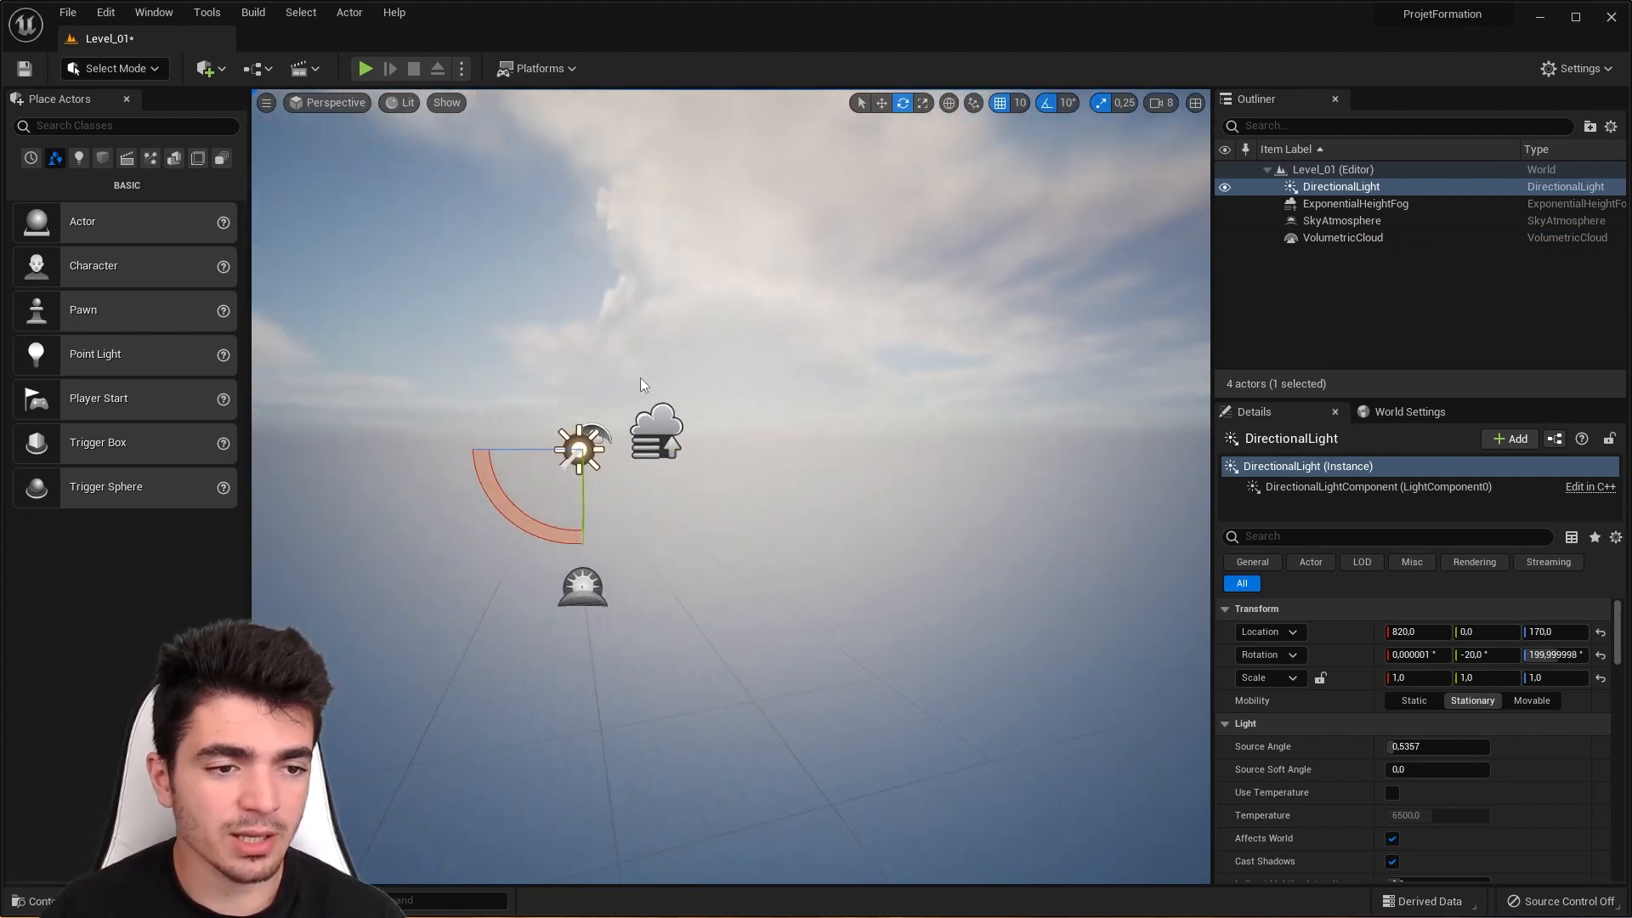
mouse_move(539, 450)
mouse_down()
mouse_move(428, 450)
mouse_move(540, 449)
mouse_up()
right_drag(540, 449, 463, 458)
drag(782, 468, 782, 499)
right_drag(782, 499, 789, 607)
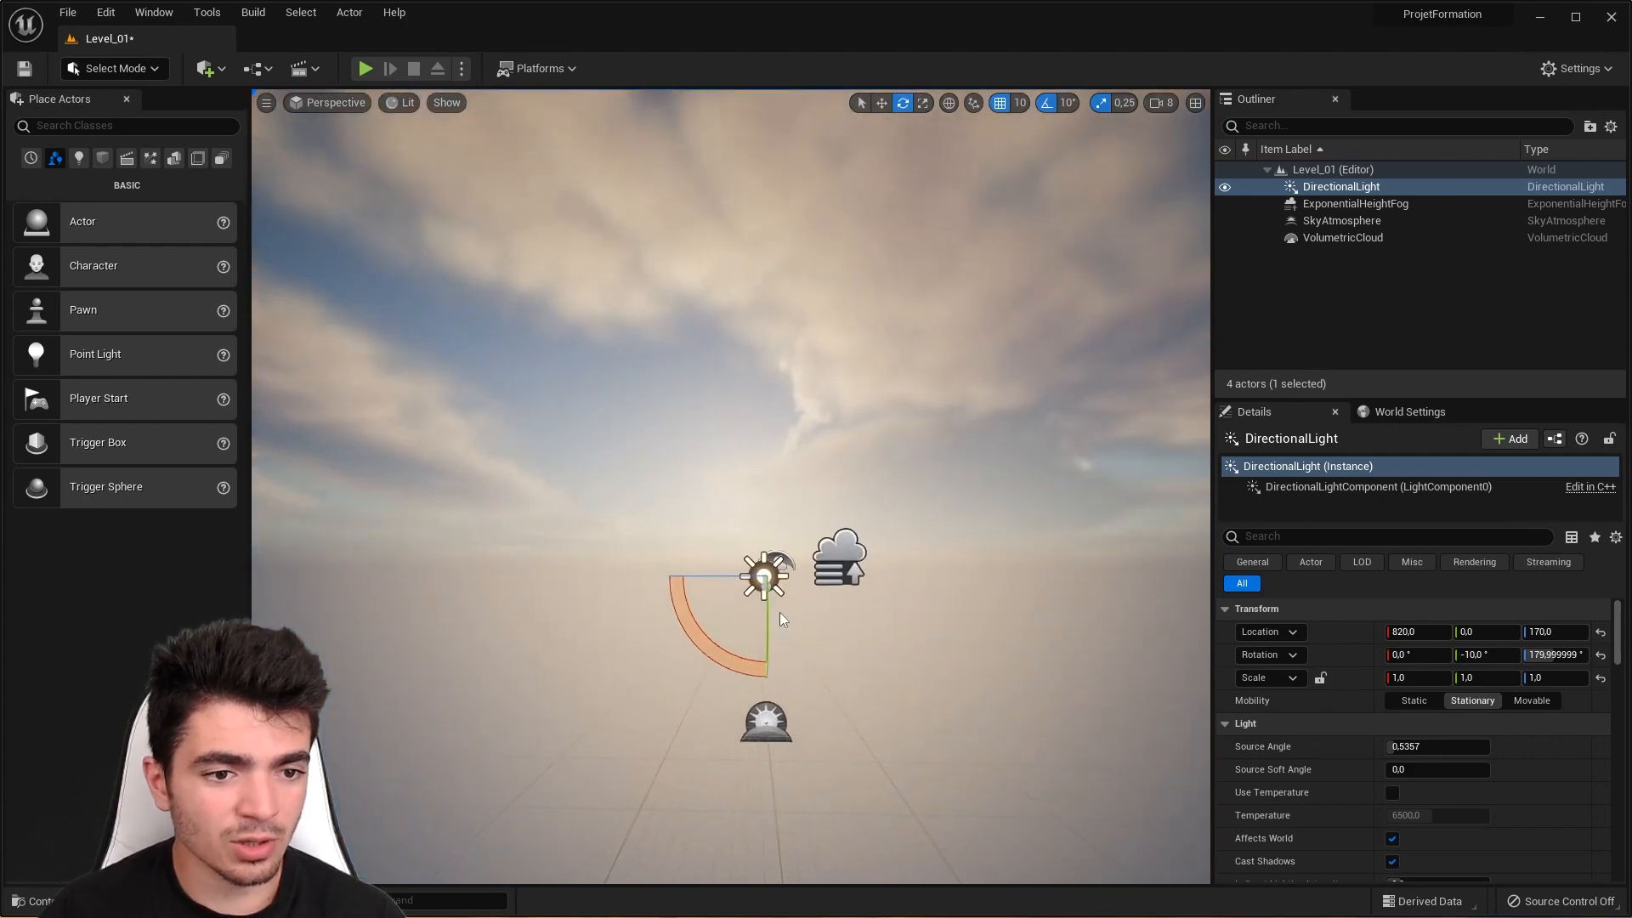
Step: Rotate the Directional Light to change the sun's height further, finishing with the sun high above the horizon
drag(767, 617, 767, 639)
right_drag(766, 639, 578, 497)
key(f)
drag(727, 531, 727, 489)
mouse_move(803, 431)
right_down()
mouse_move(718, 490)
mouse_move(846, 431)
mouse_move(804, 431)
right_up()
Step: Try a different Layer Bottom Altitude on the Volumetric Cloud and reset it to its default
click(759, 404)
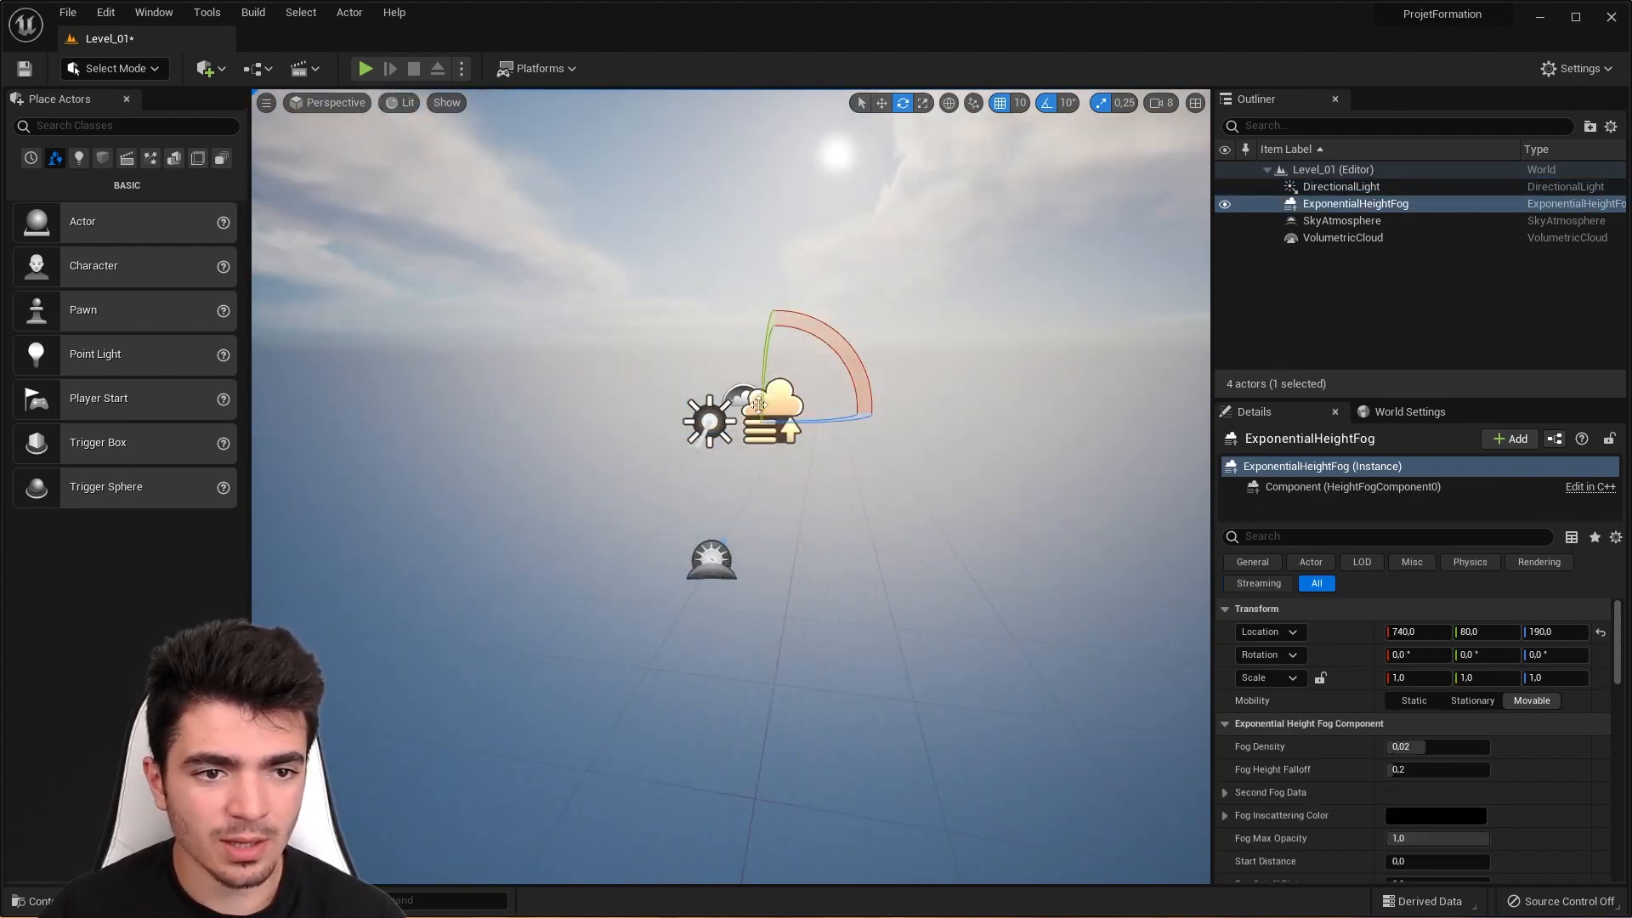
click(746, 393)
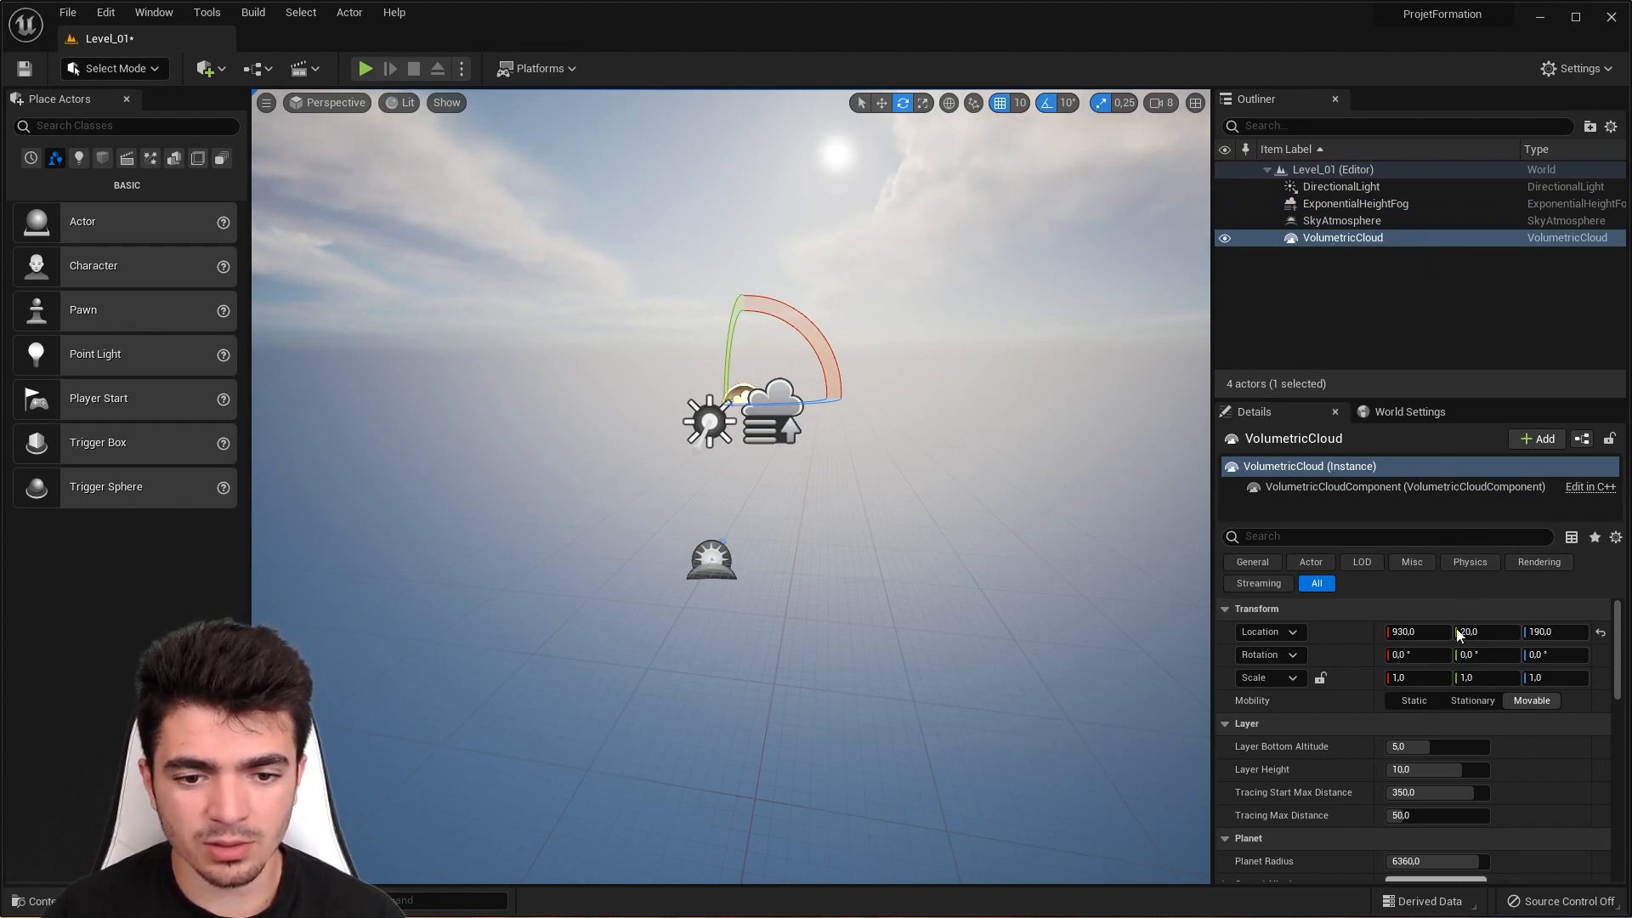
mouse_move(1437, 746)
mouse_down()
mouse_move(1390, 746)
mouse_move(1440, 746)
mouse_up()
click(1601, 747)
right_drag(1003, 527, 1012, 493)
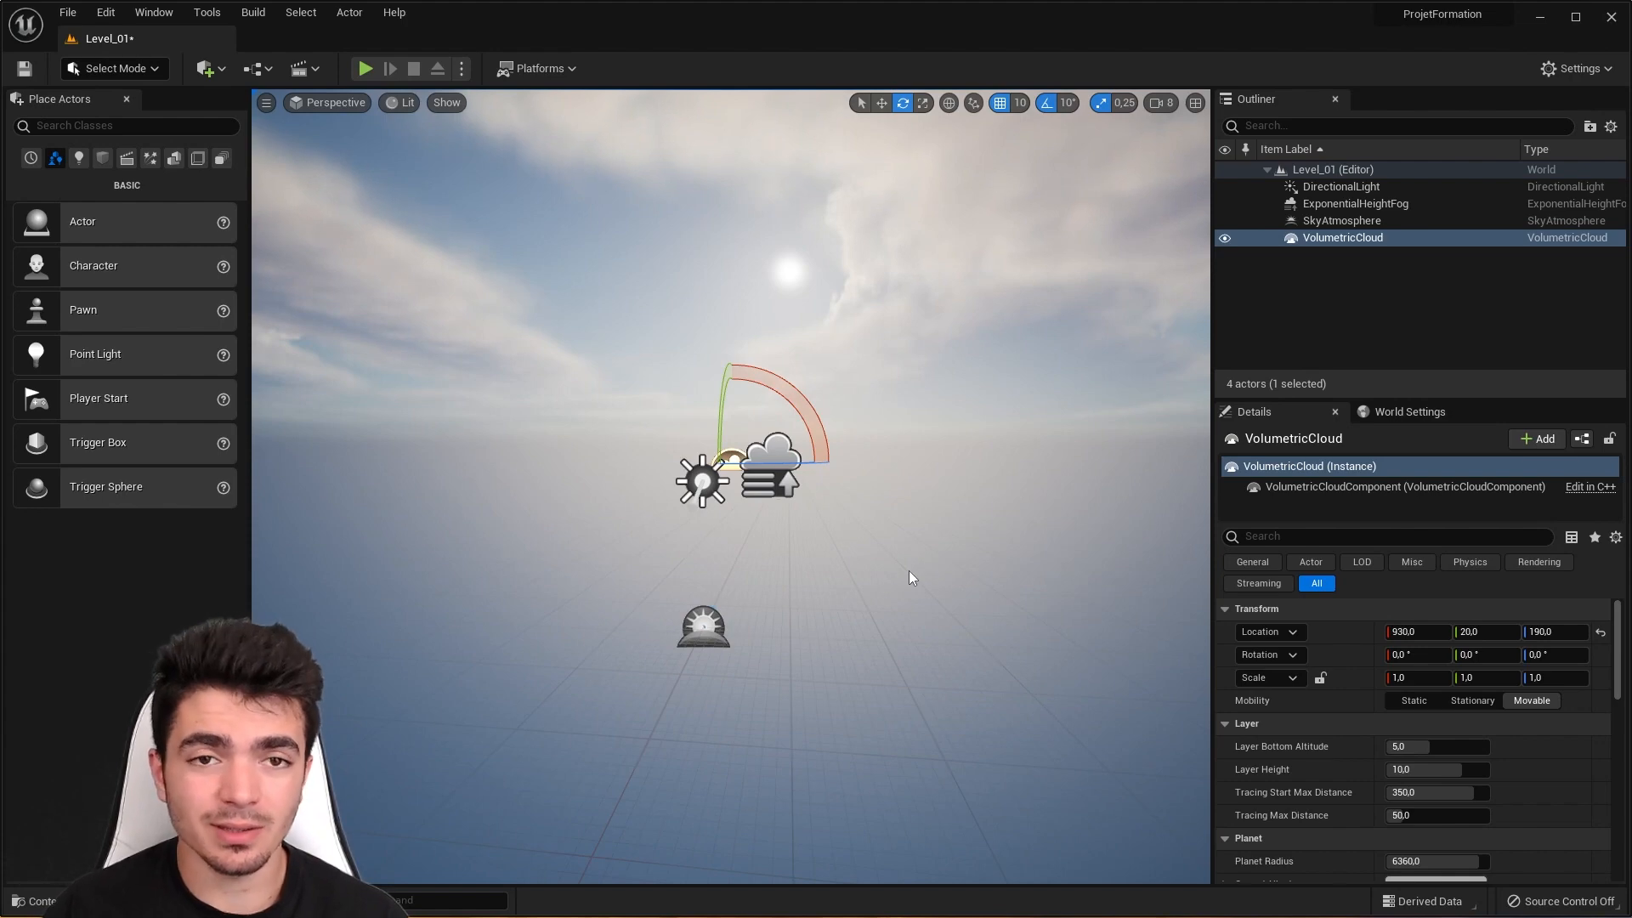
Step: Add a PostProcessVolume to the level and inspect its box among the other actors
click(209, 68)
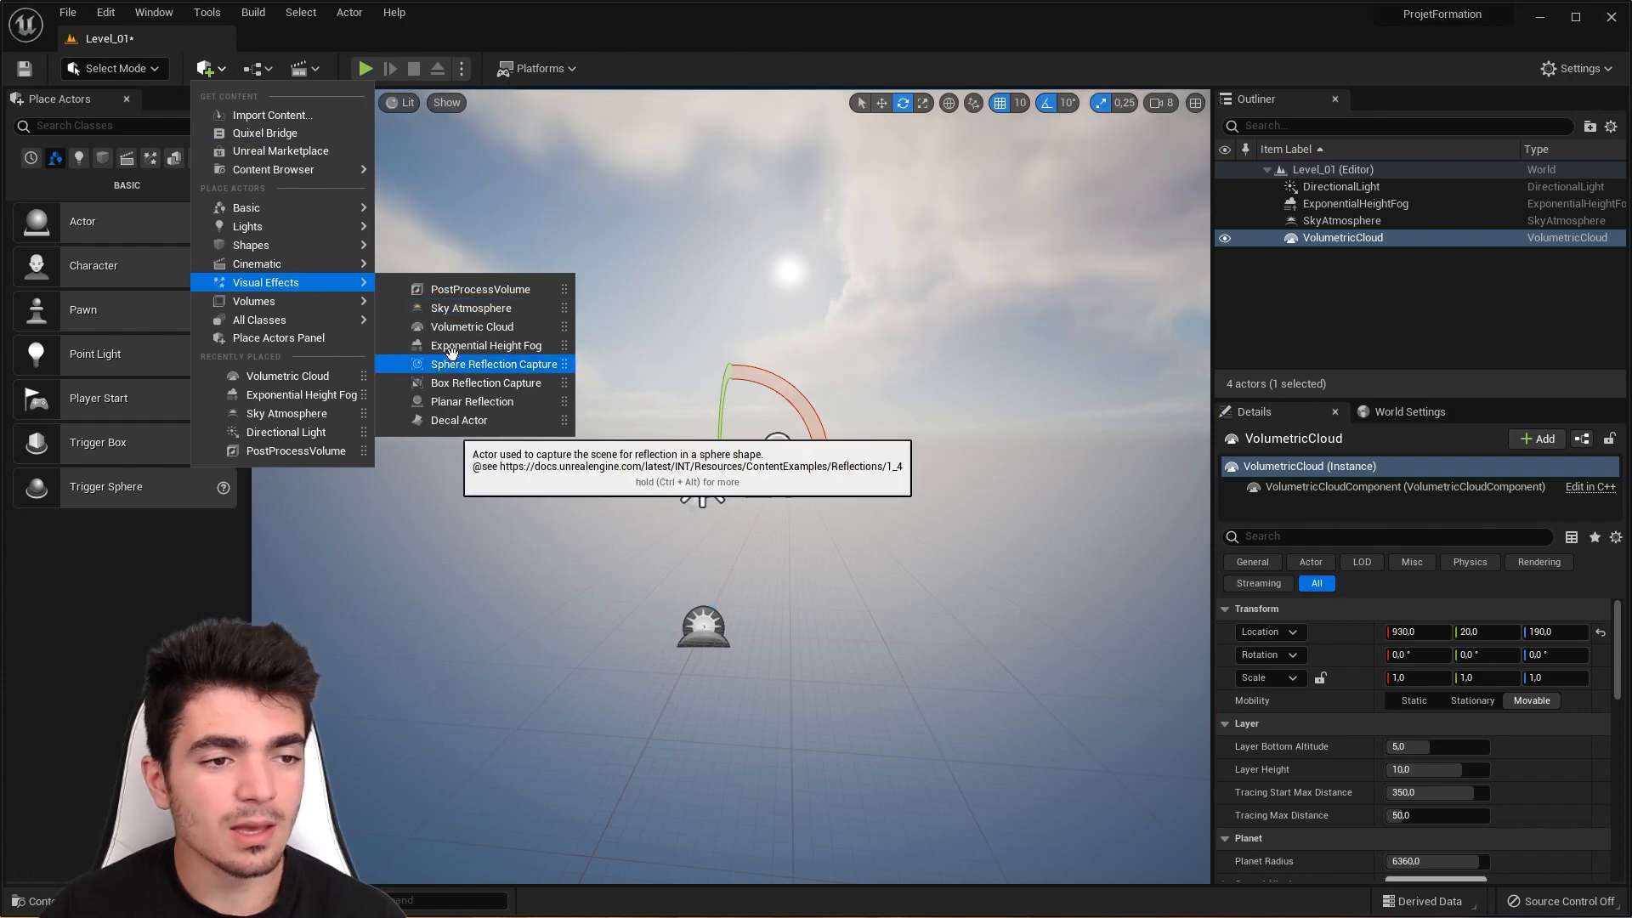
click(456, 292)
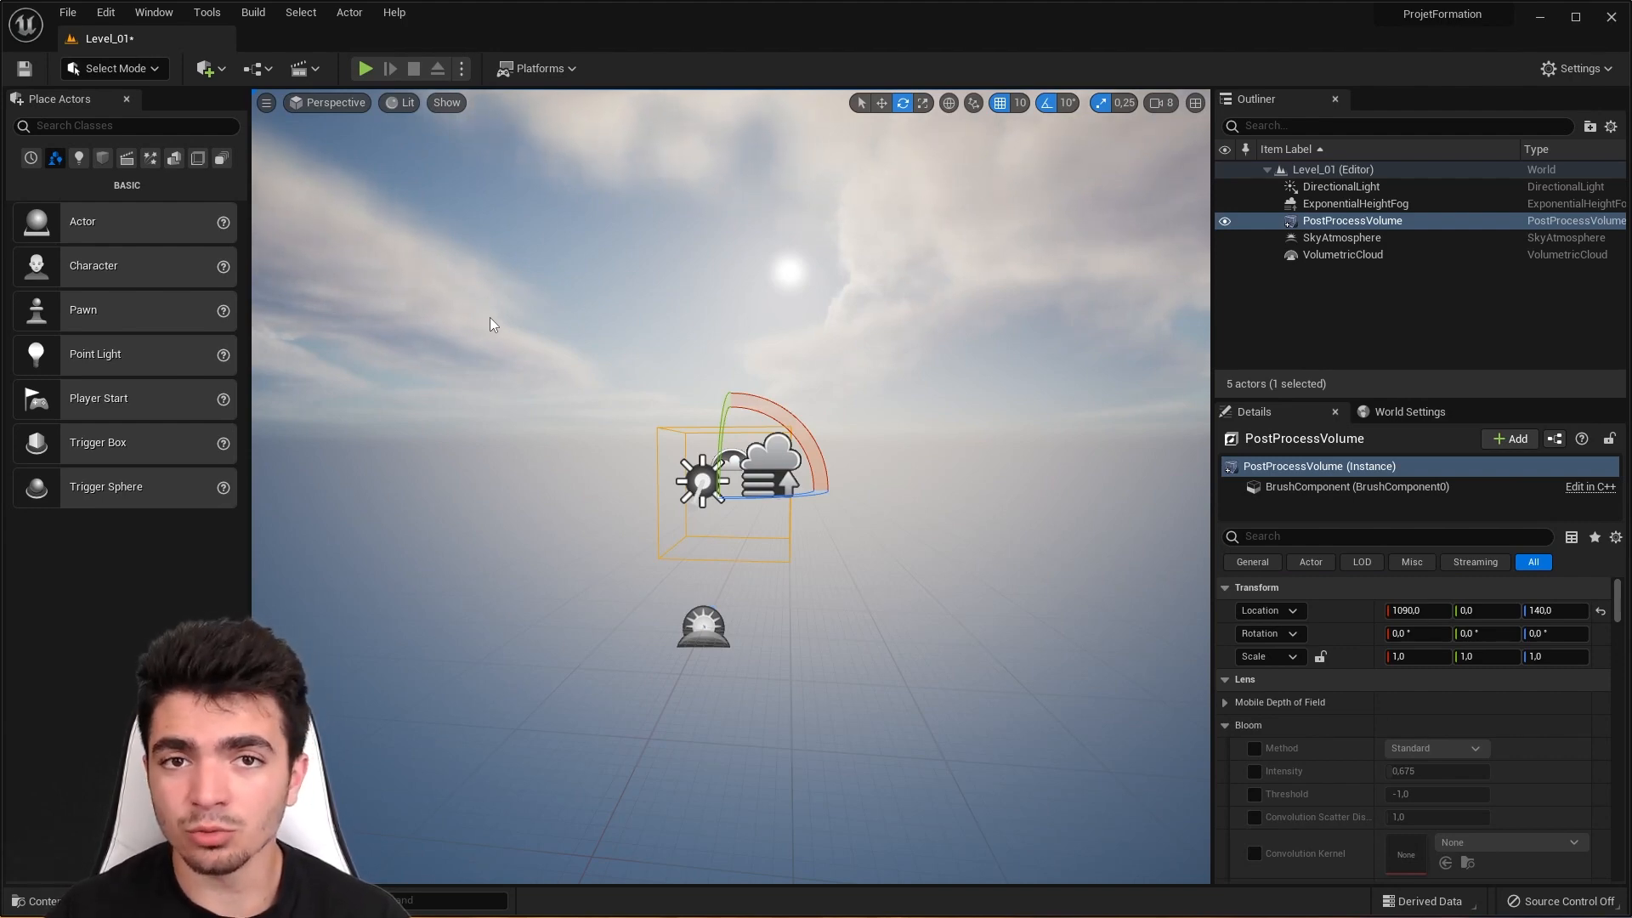
scroll(804, 553, up, 5)
scroll(713, 523, down, 4)
middle_drag(714, 524, 587, 524)
right_drag(725, 536, 709, 569)
middle_drag(745, 539, 841, 455)
Step: Switch to the move gizmo and raise the PostProcessVolume to a Z location of 350
key(space)
key(space)
drag(733, 592, 733, 469)
scroll(740, 544, up, 4)
middle_drag(745, 579, 842, 480)
scroll(703, 605, up, 4)
scroll(702, 613, down, 4)
middle_drag(700, 614, 625, 651)
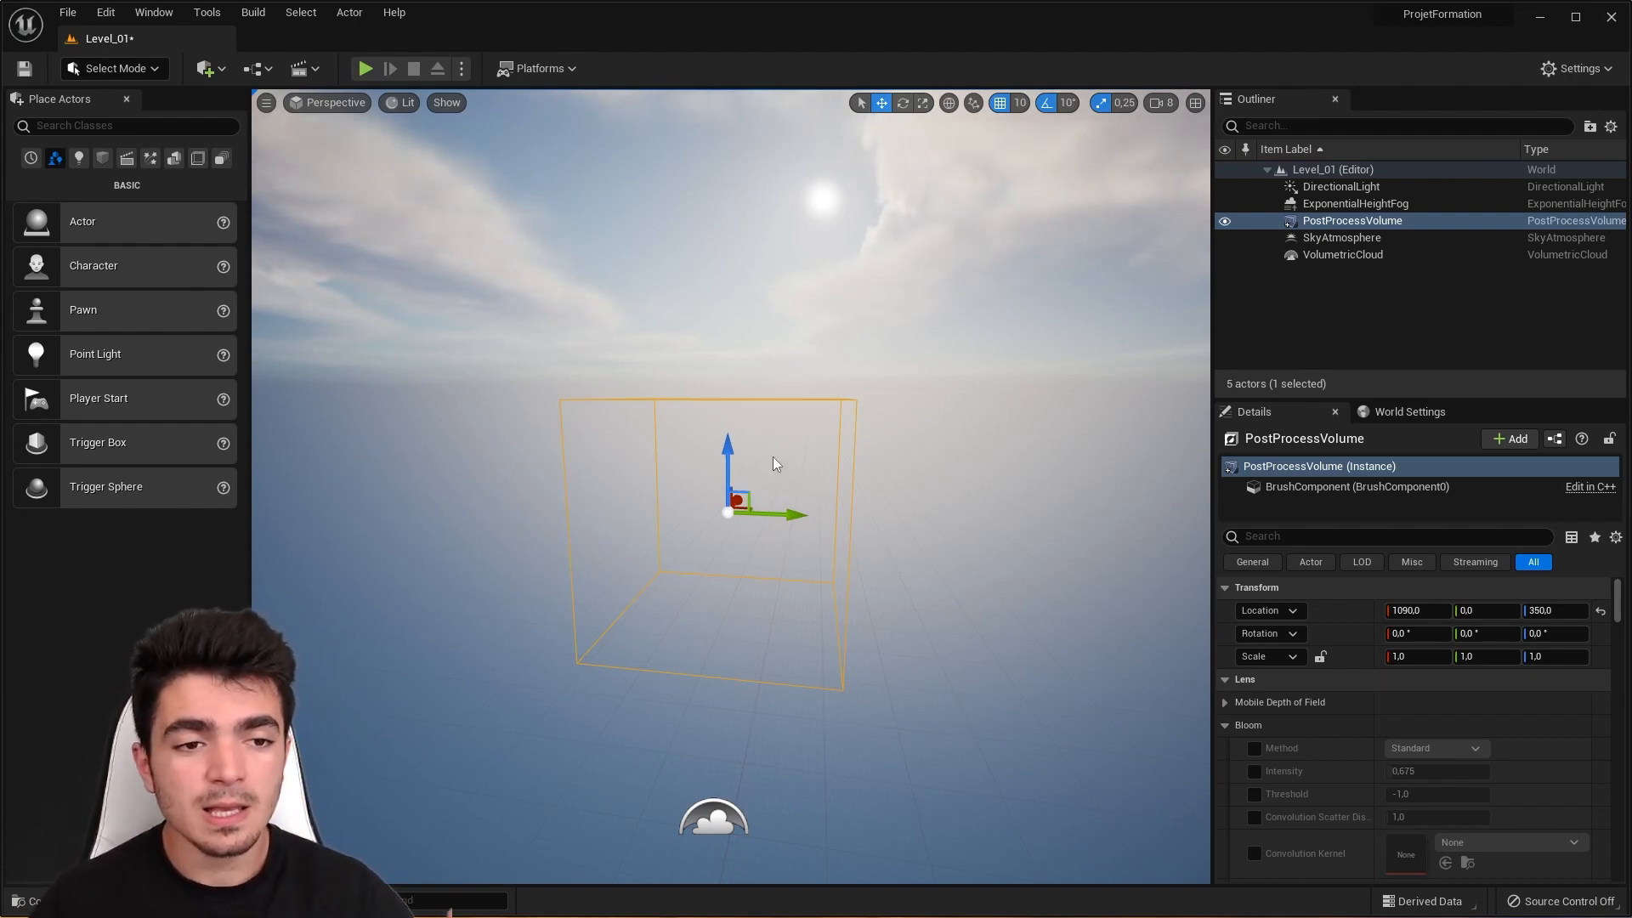
middle_drag(767, 473, 766, 541)
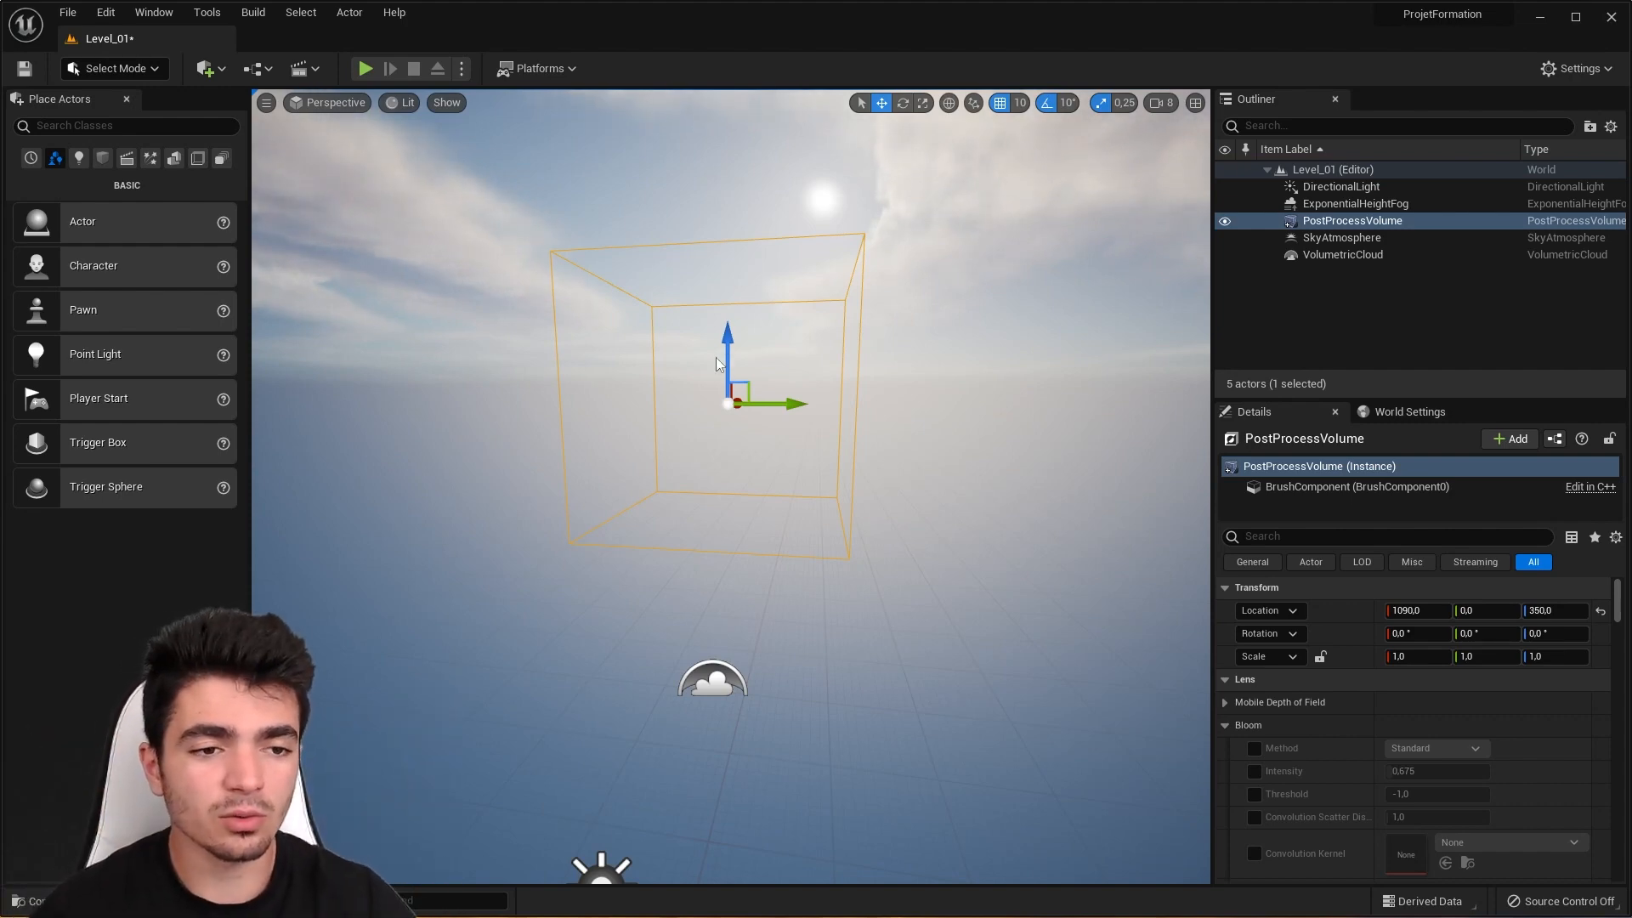
Step: Lower the PostProcessVolume along the vertical axis to a Z location of 190
drag(725, 367, 727, 416)
scroll(799, 508, down, 2)
mouse_move(798, 507)
middle_down()
mouse_move(778, 612)
mouse_move(797, 535)
middle_up()
drag(728, 317, 734, 443)
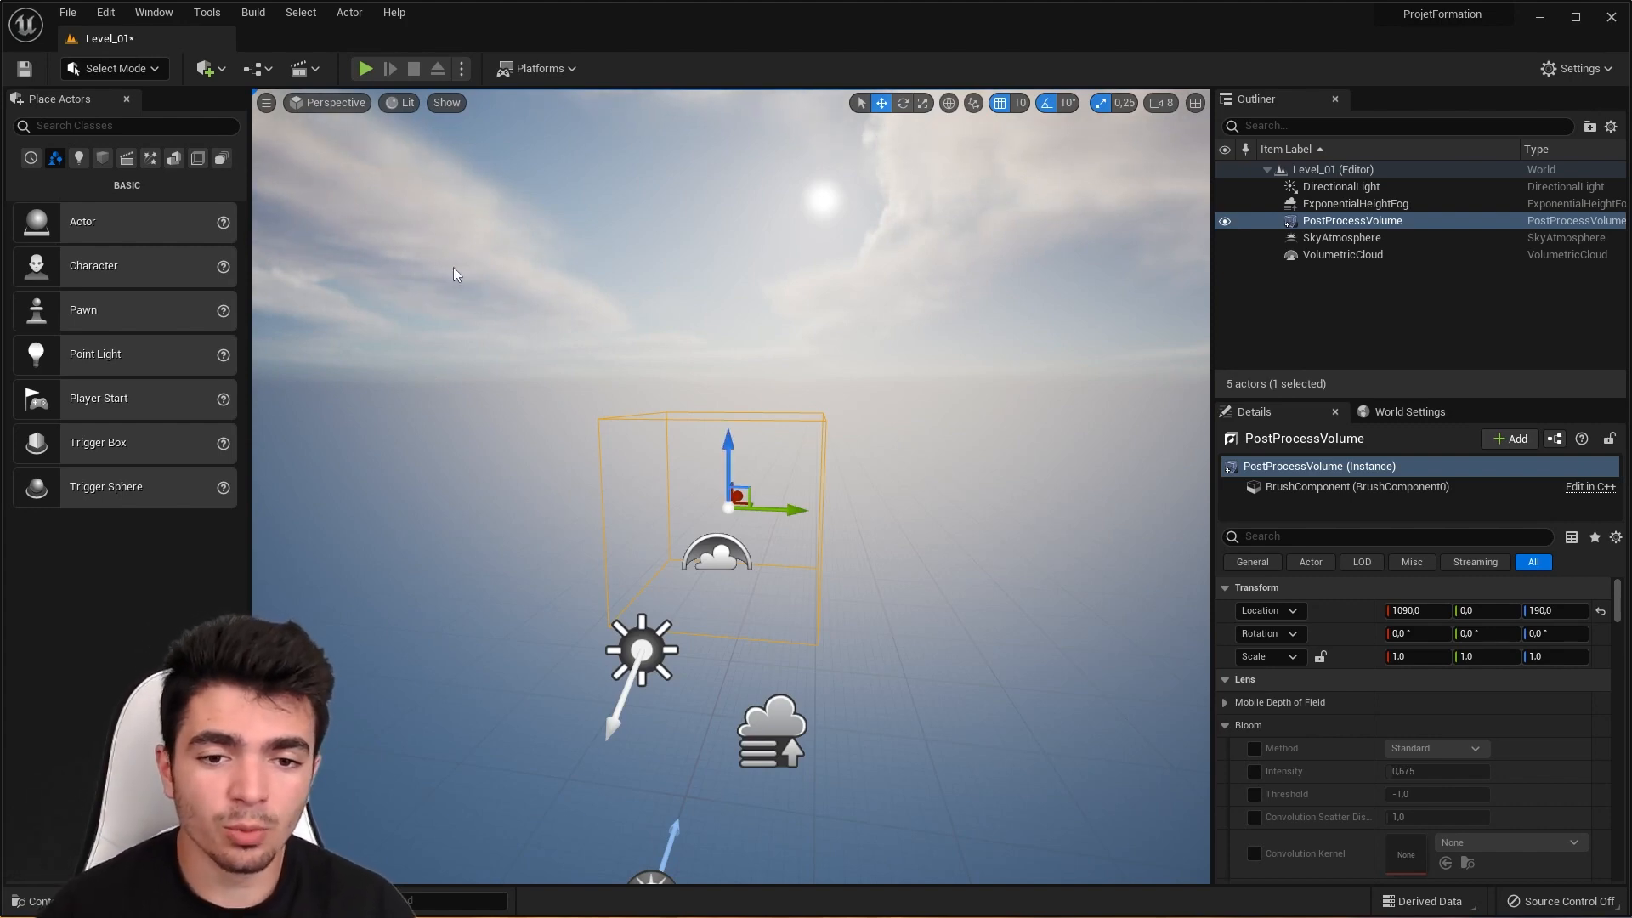
Step: Filter the PostProcessVolume's properties by "infini", enable Infinite Extent (Unbound), and clear the filter
click(1277, 535)
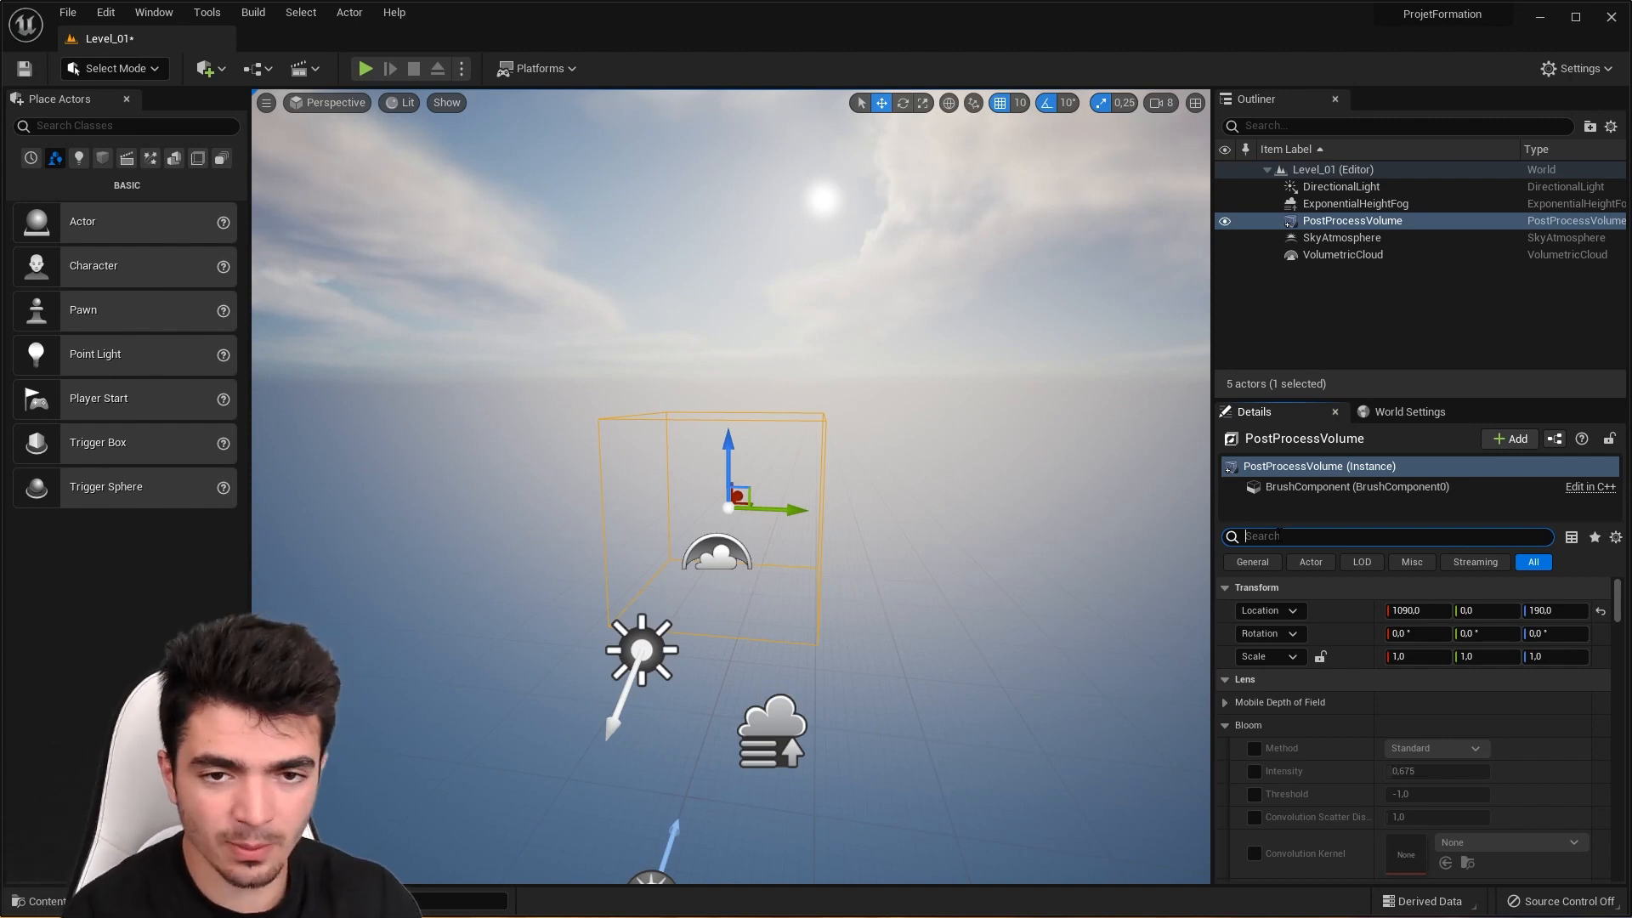
text(infini)
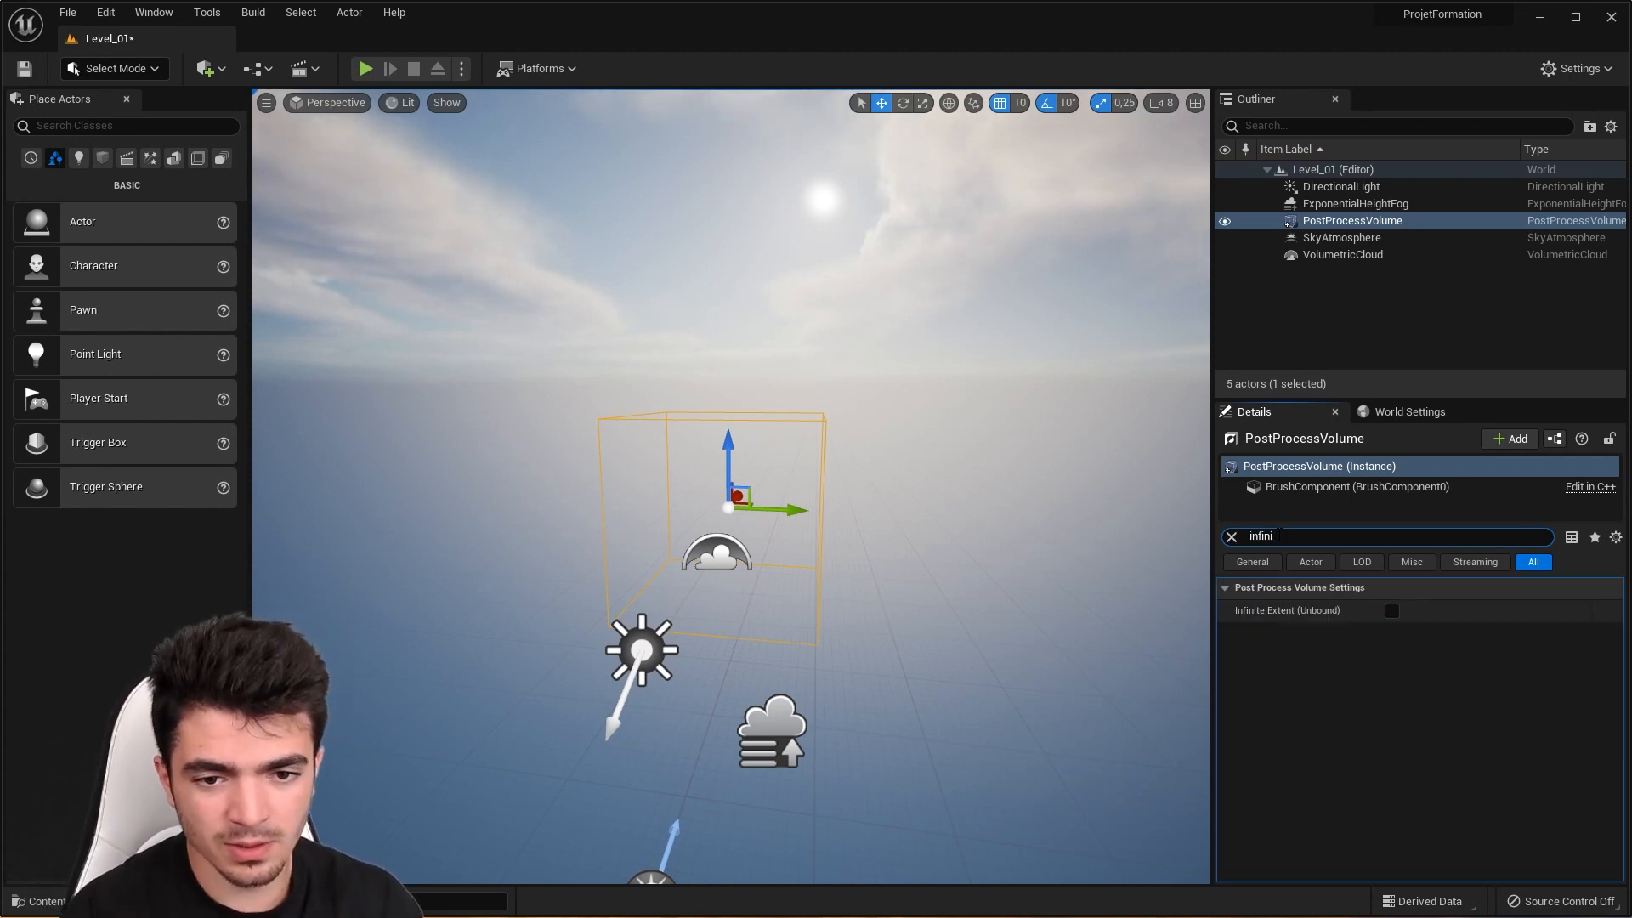
click(1392, 610)
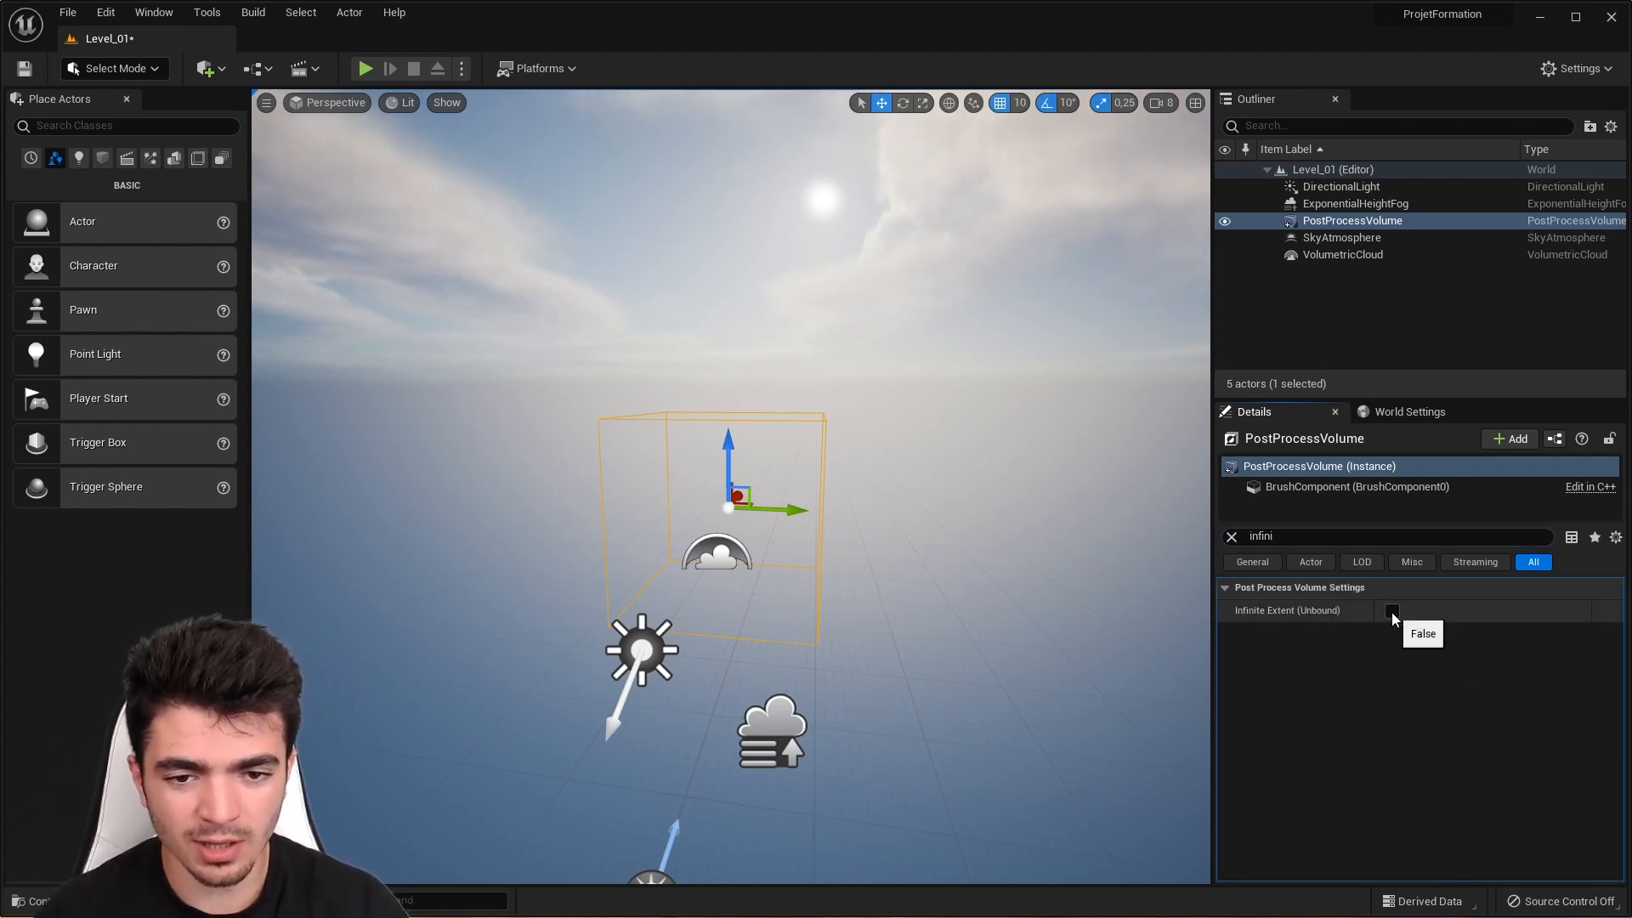
click(1231, 536)
Step: Examine the PostProcessVolume's Bloom, Exposure, Chromatic Aberration, Camera and Lens Flares settings
scroll(1394, 717, down, 5)
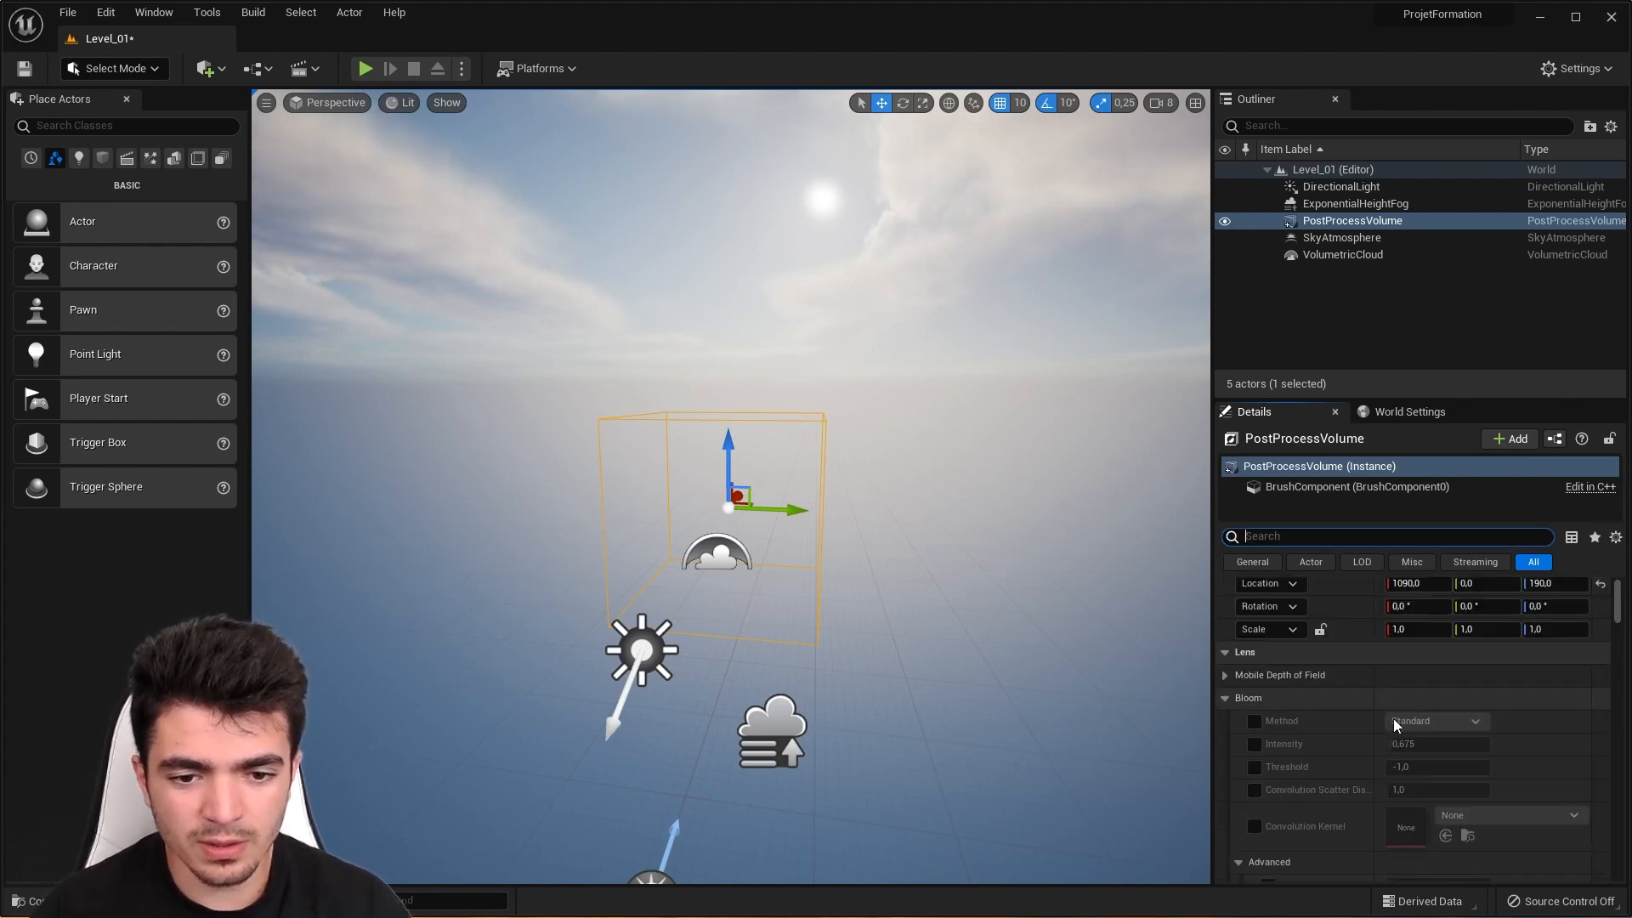
scroll(1310, 650, down, 5)
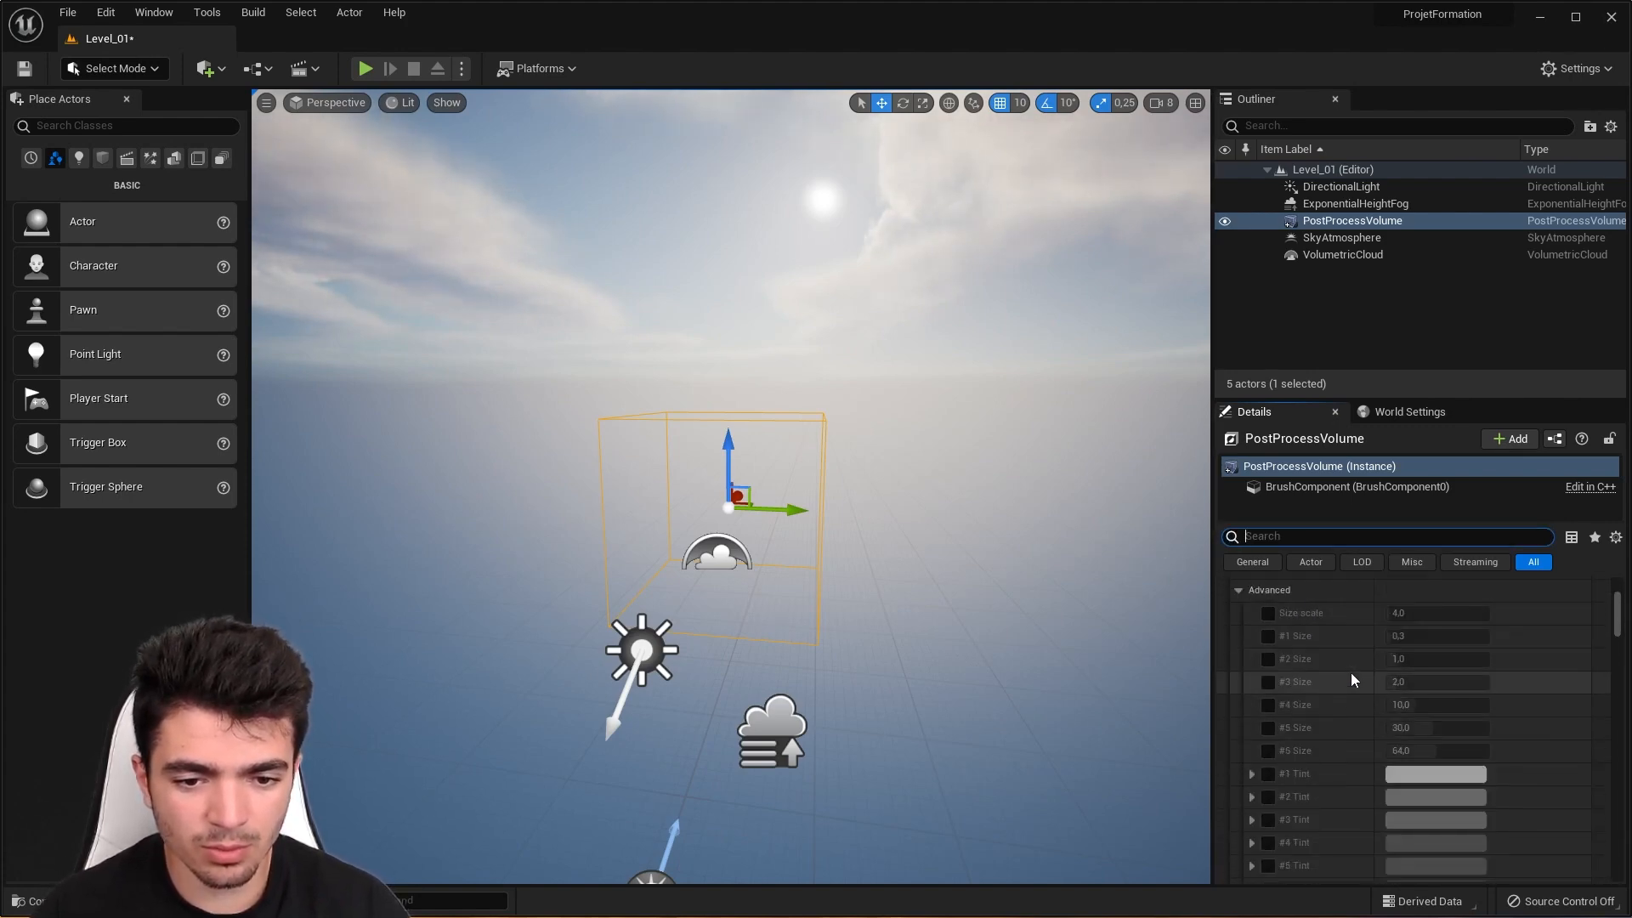
scroll(1351, 696, down, 5)
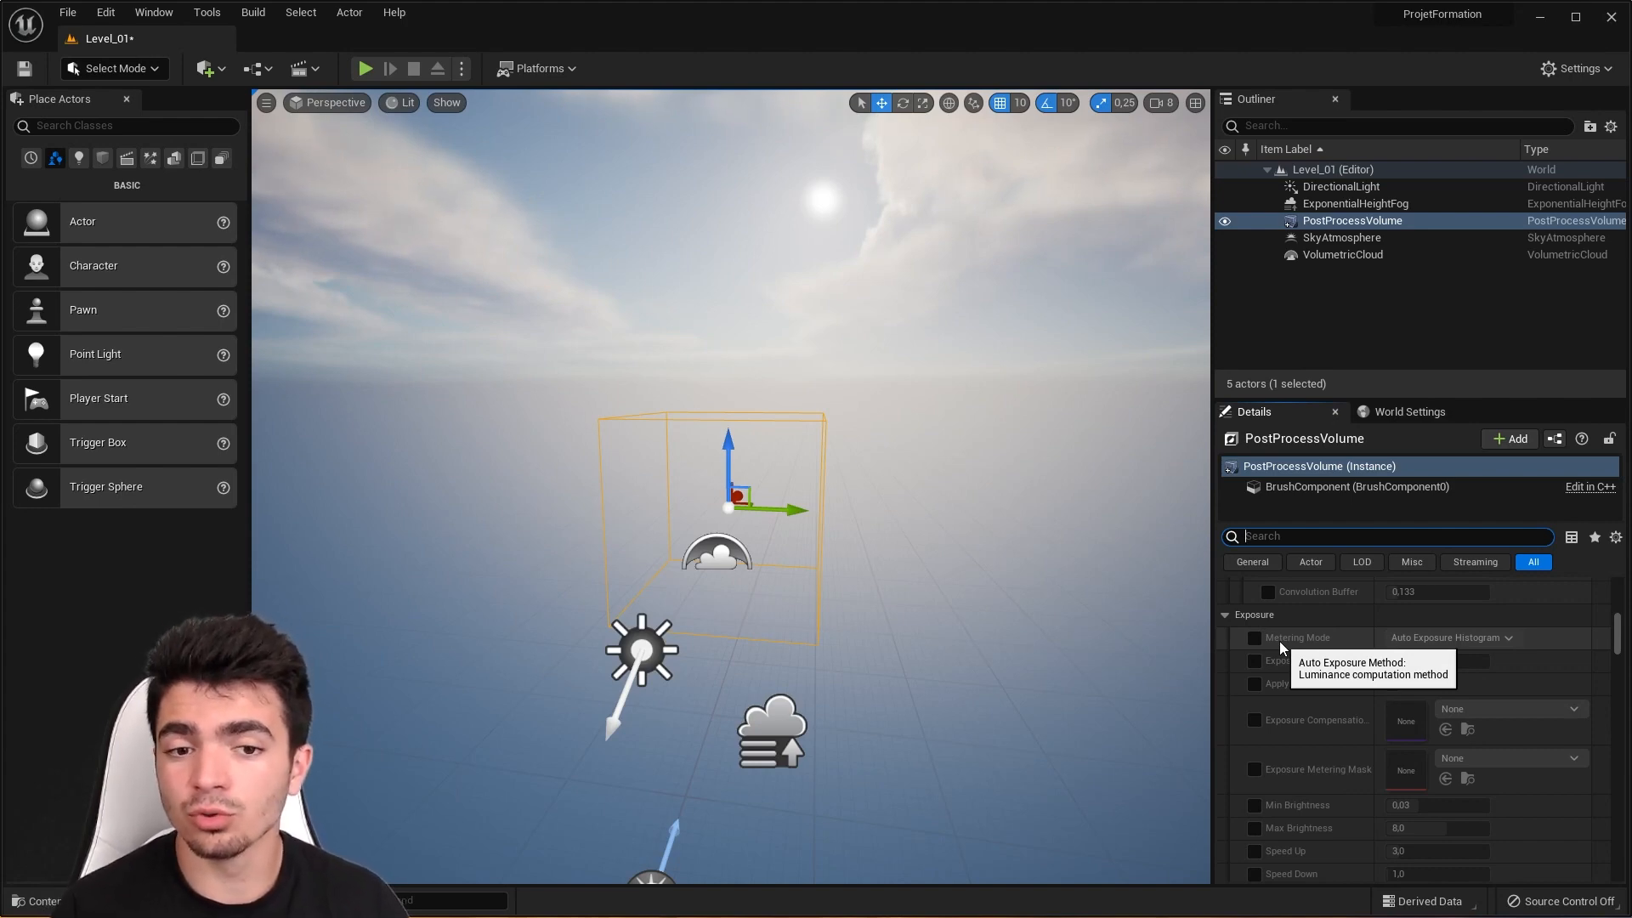
scroll(1380, 629, down, 5)
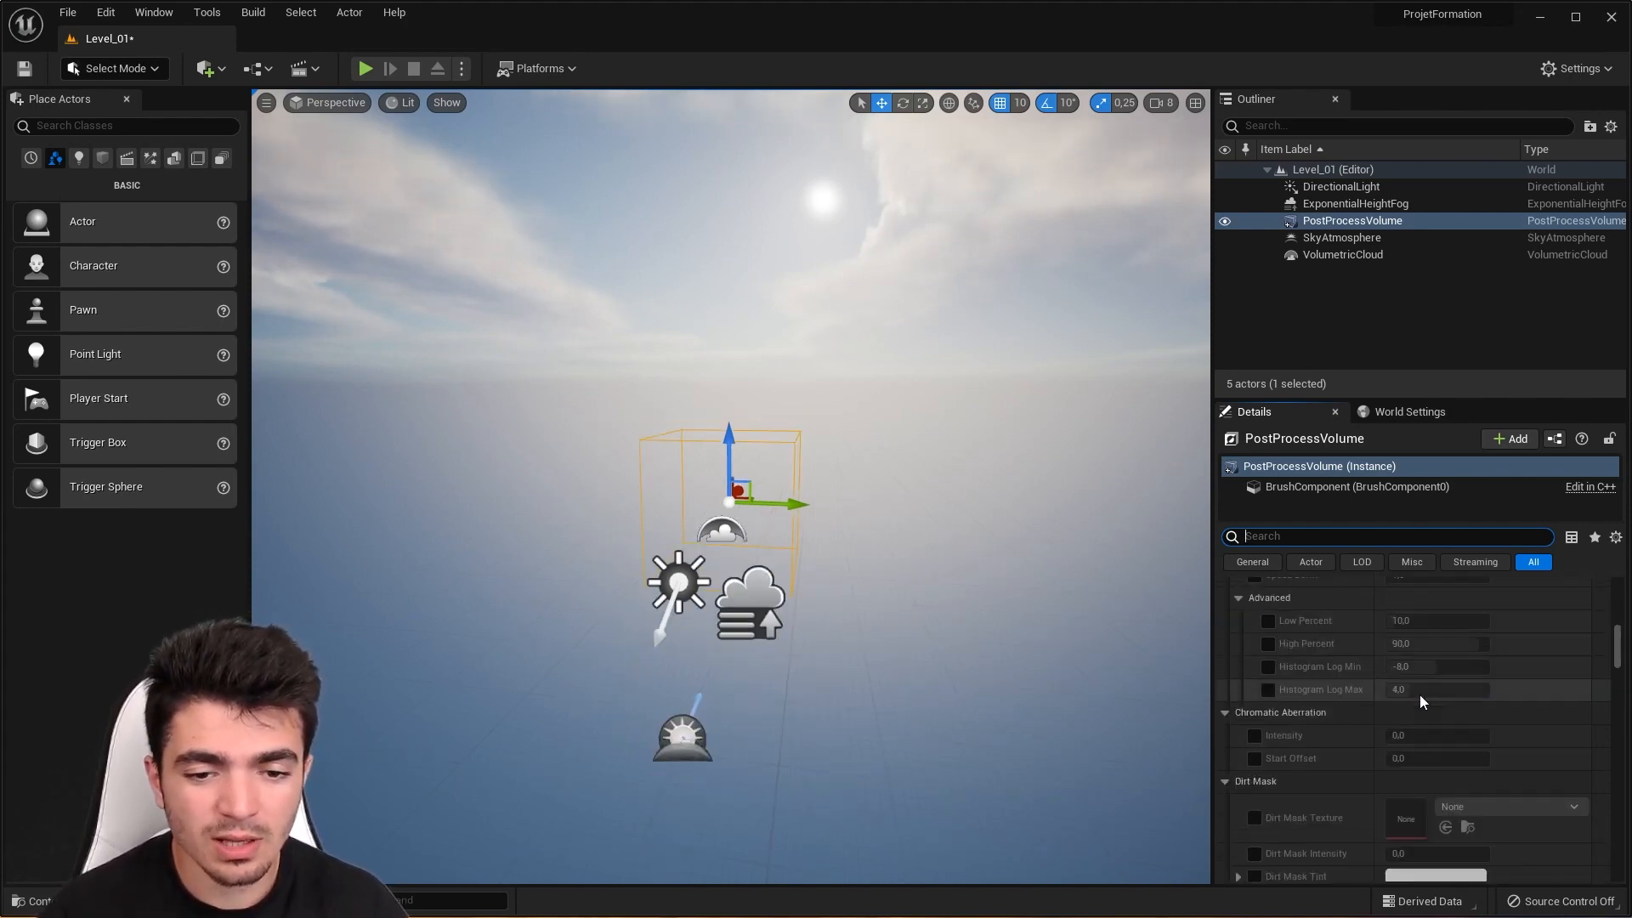
scroll(1419, 692, down, 3)
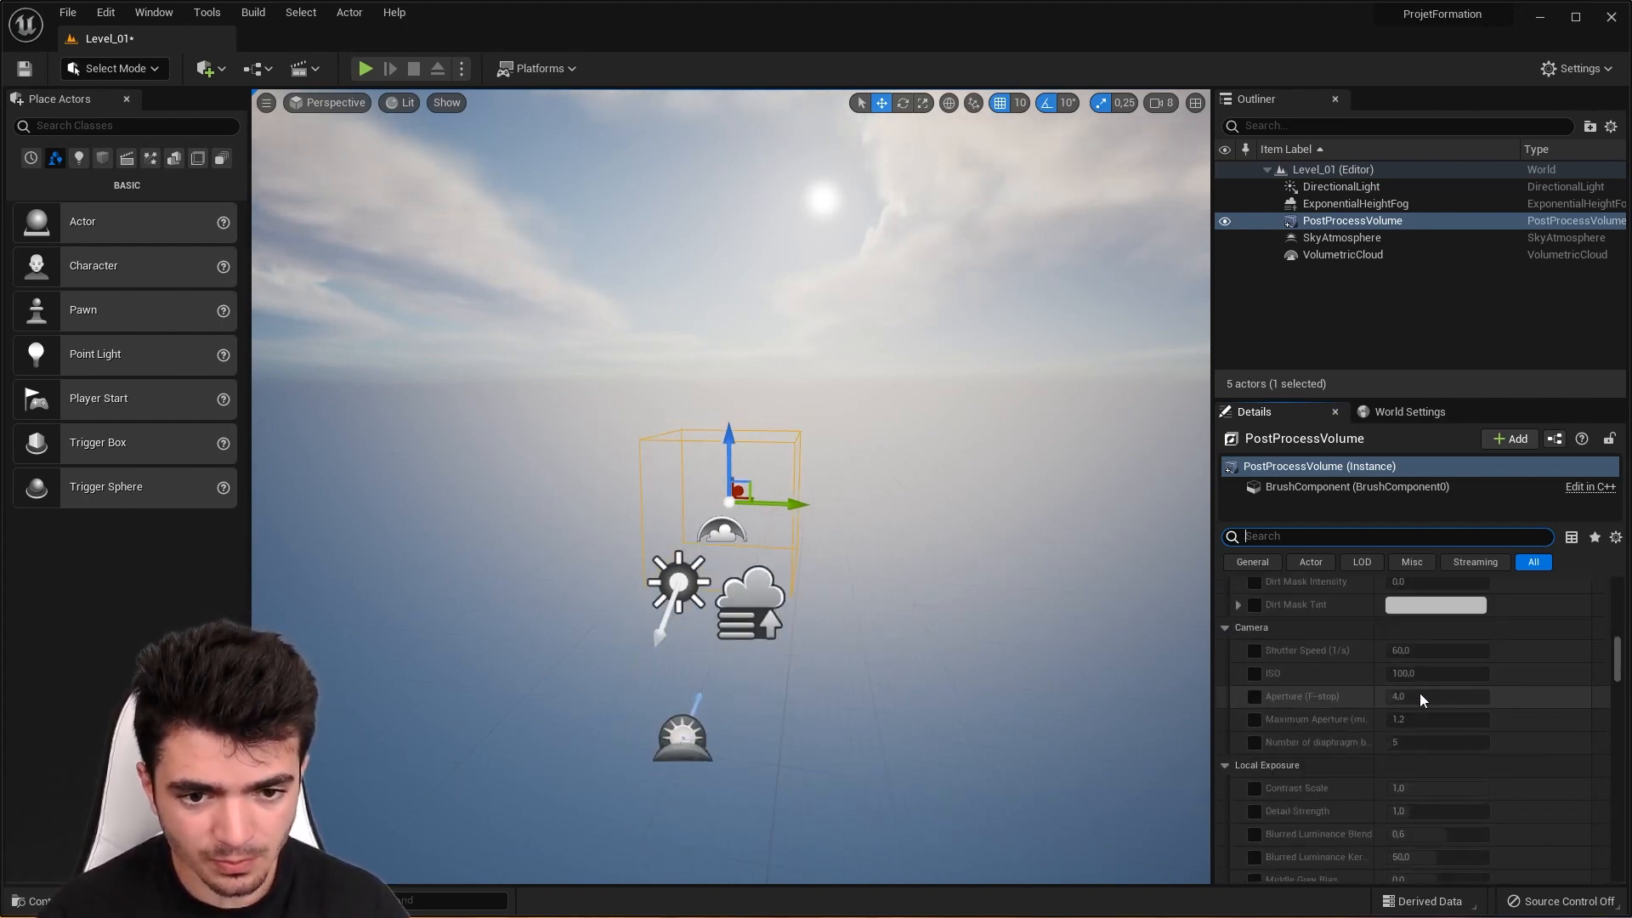
scroll(1419, 696, down, 5)
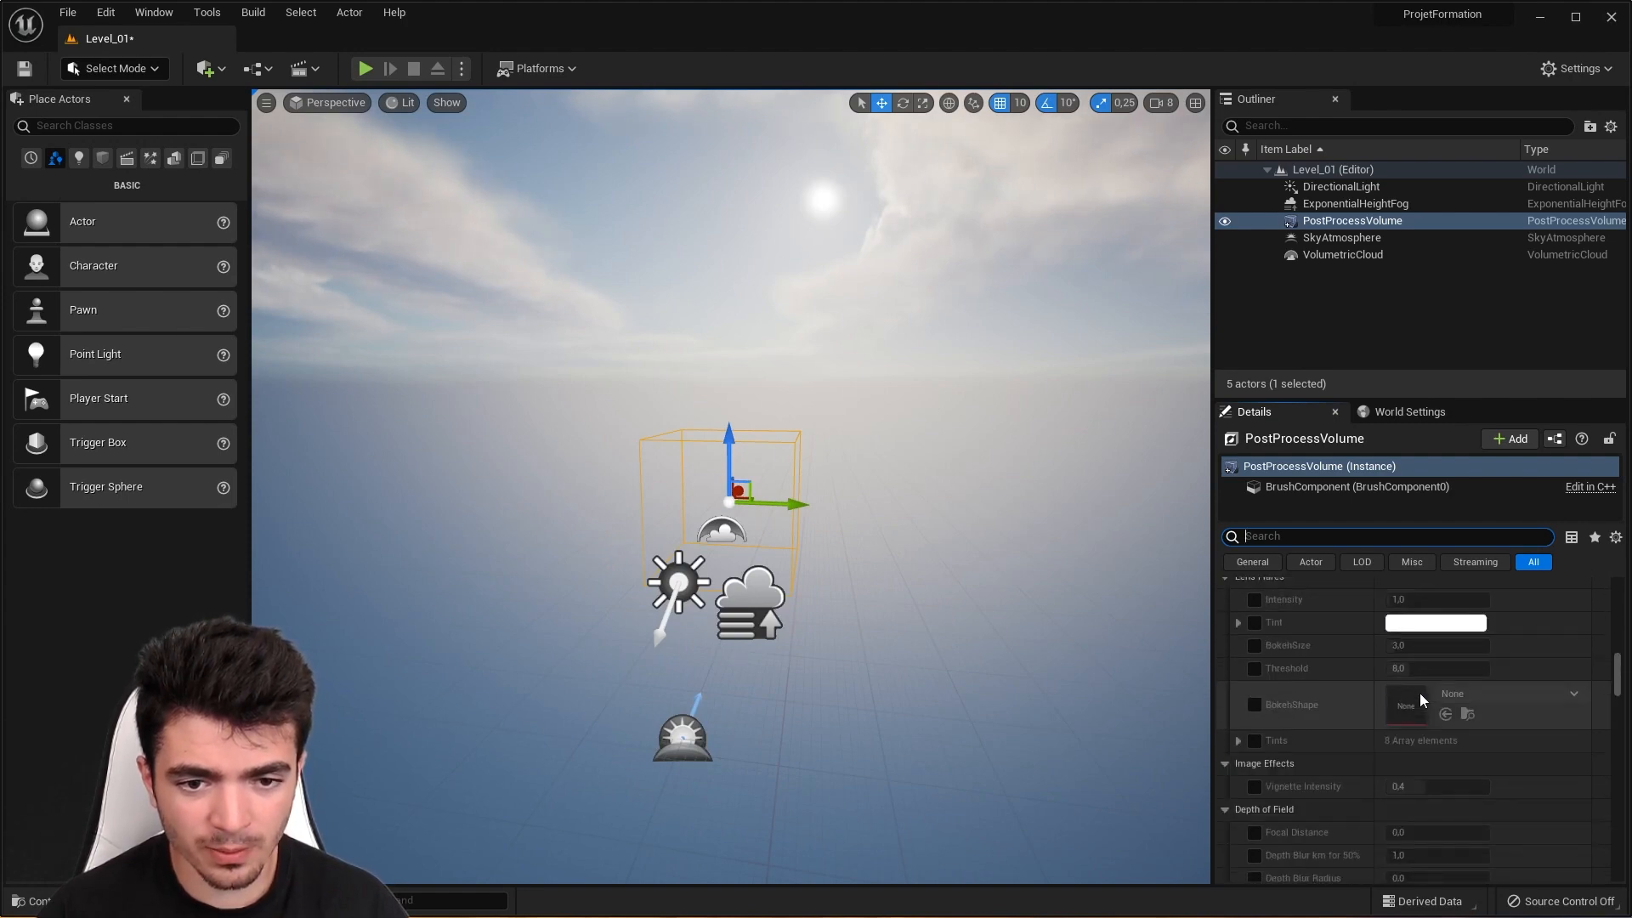
scroll(1419, 692, up, 1)
Step: Enable the Lens Flares Intensity override on the PostProcessVolume and set it to 0.8
right_drag(939, 612, 939, 573)
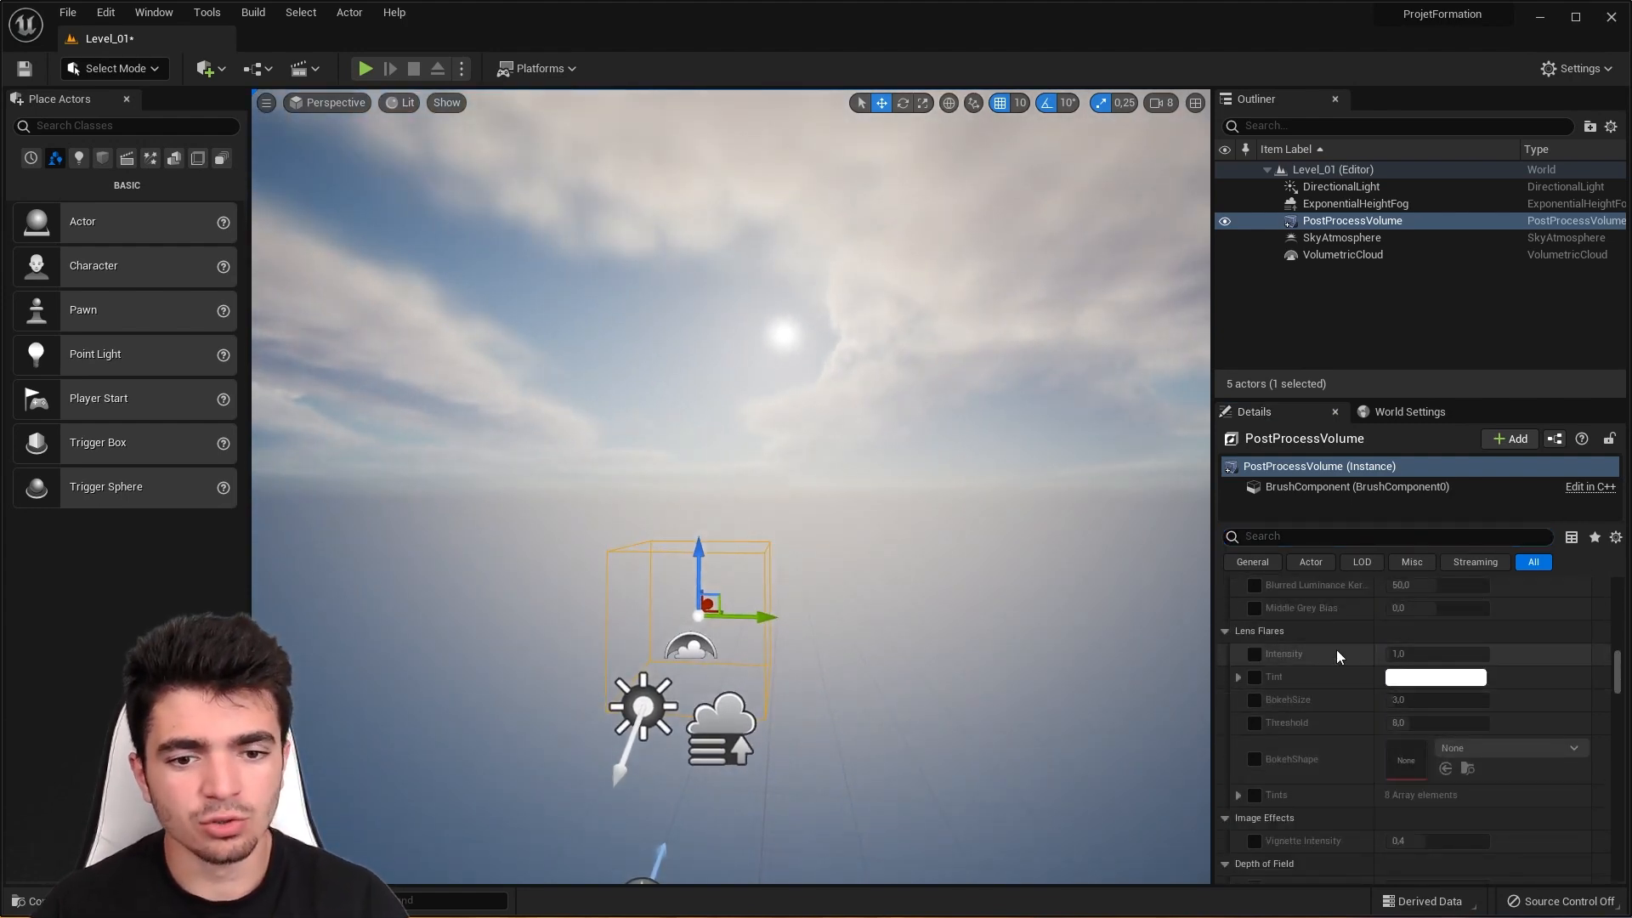
click(1256, 653)
mouse_move(933, 642)
right_down()
mouse_move(867, 617)
mouse_move(977, 595)
mouse_move(950, 638)
right_up()
click(1420, 653)
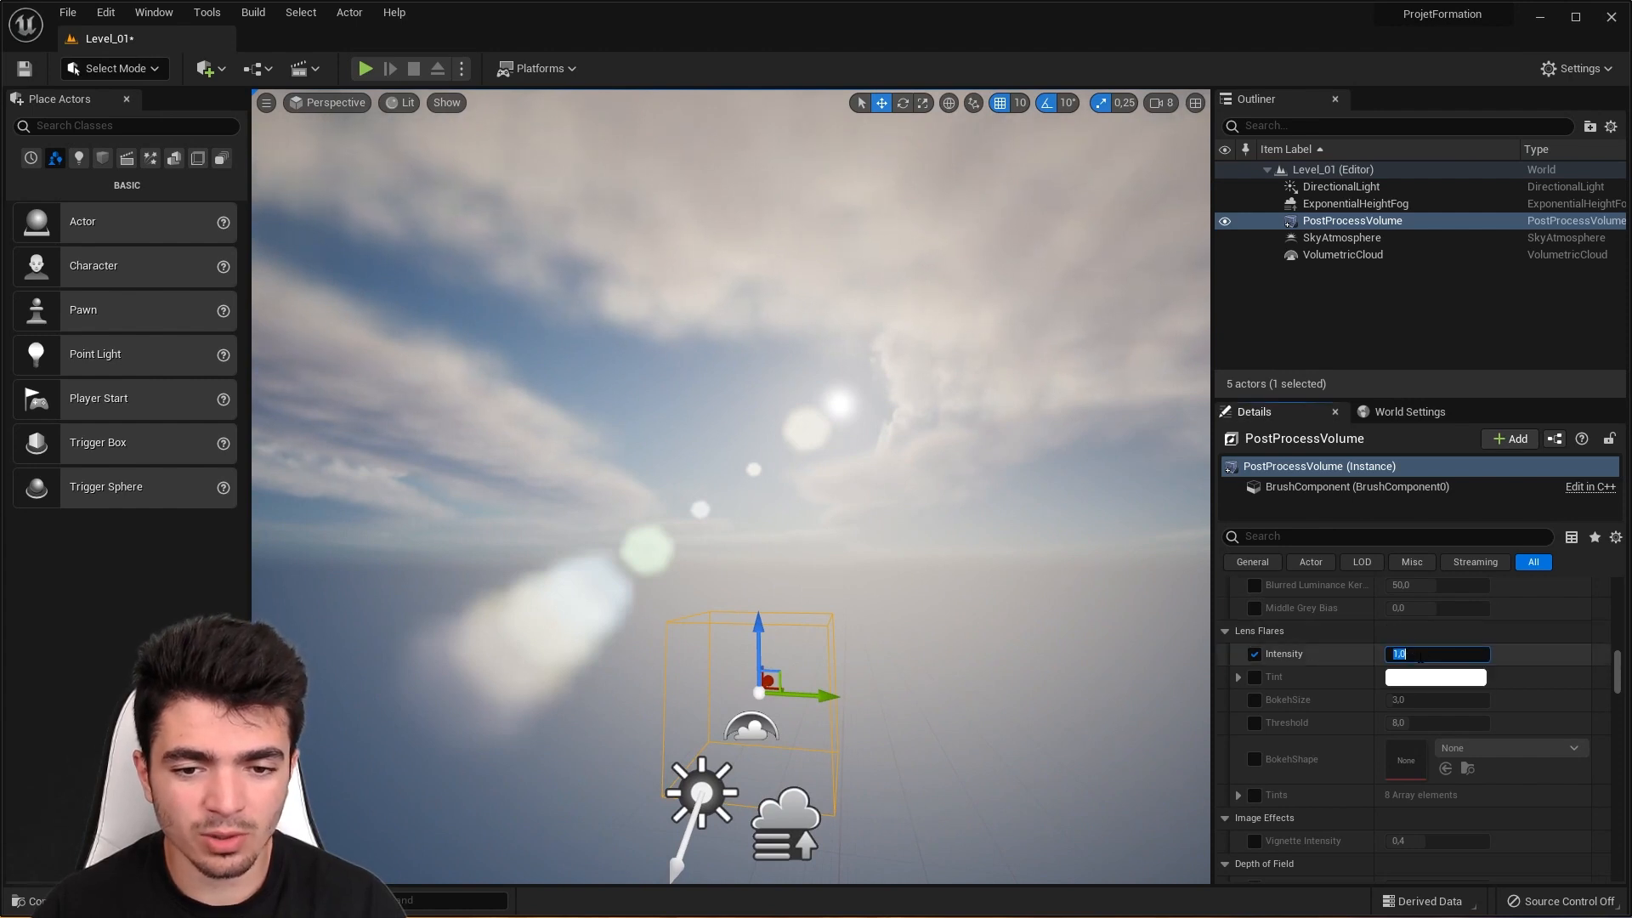
key(Return)
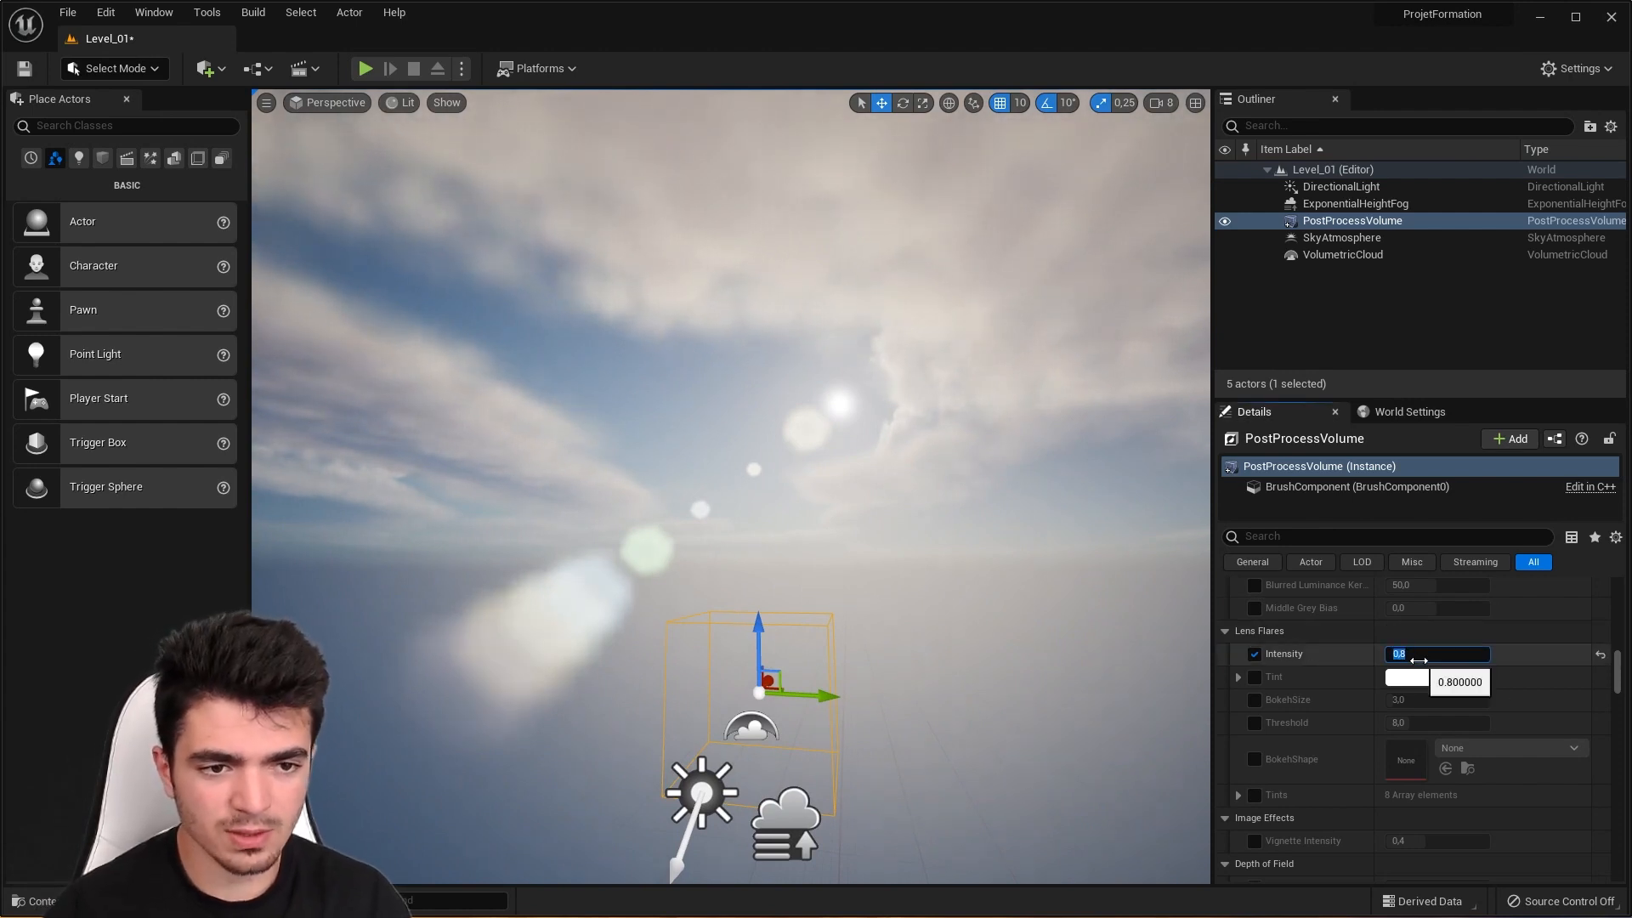
Step: Enable the lens flares' BokehSize override and raise it to about 6.07
click(1253, 701)
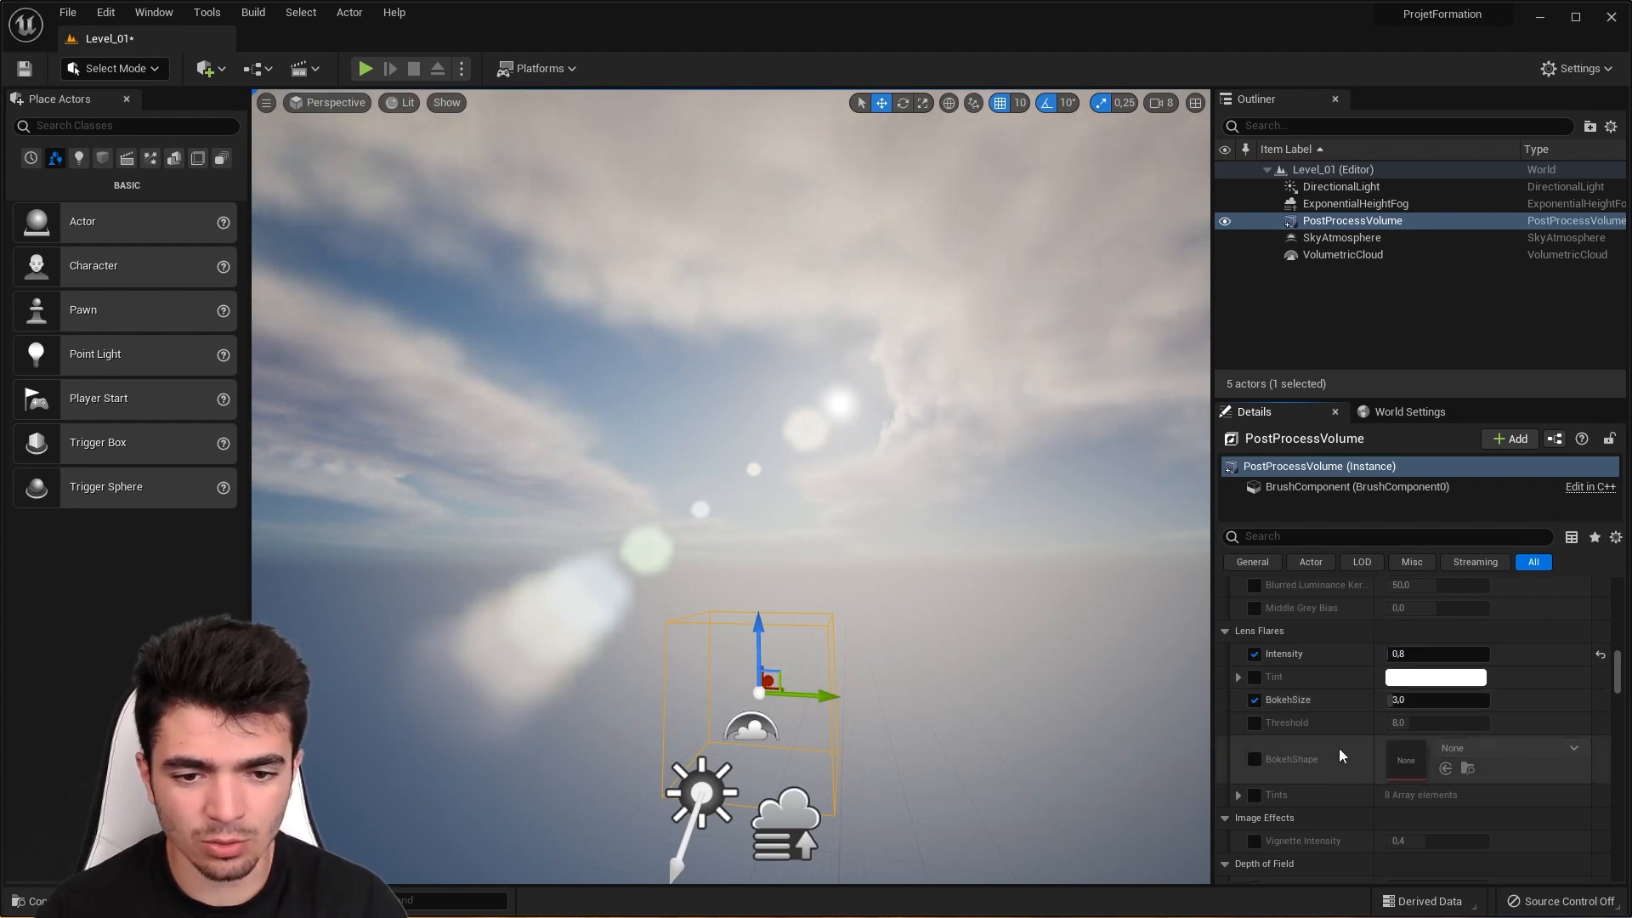
drag(1411, 700, 1469, 700)
right_drag(927, 632, 927, 633)
Step: Try a Vignette Intensity of about 0.91, reset it to its default, and disable the override
scroll(1385, 714, down, 1)
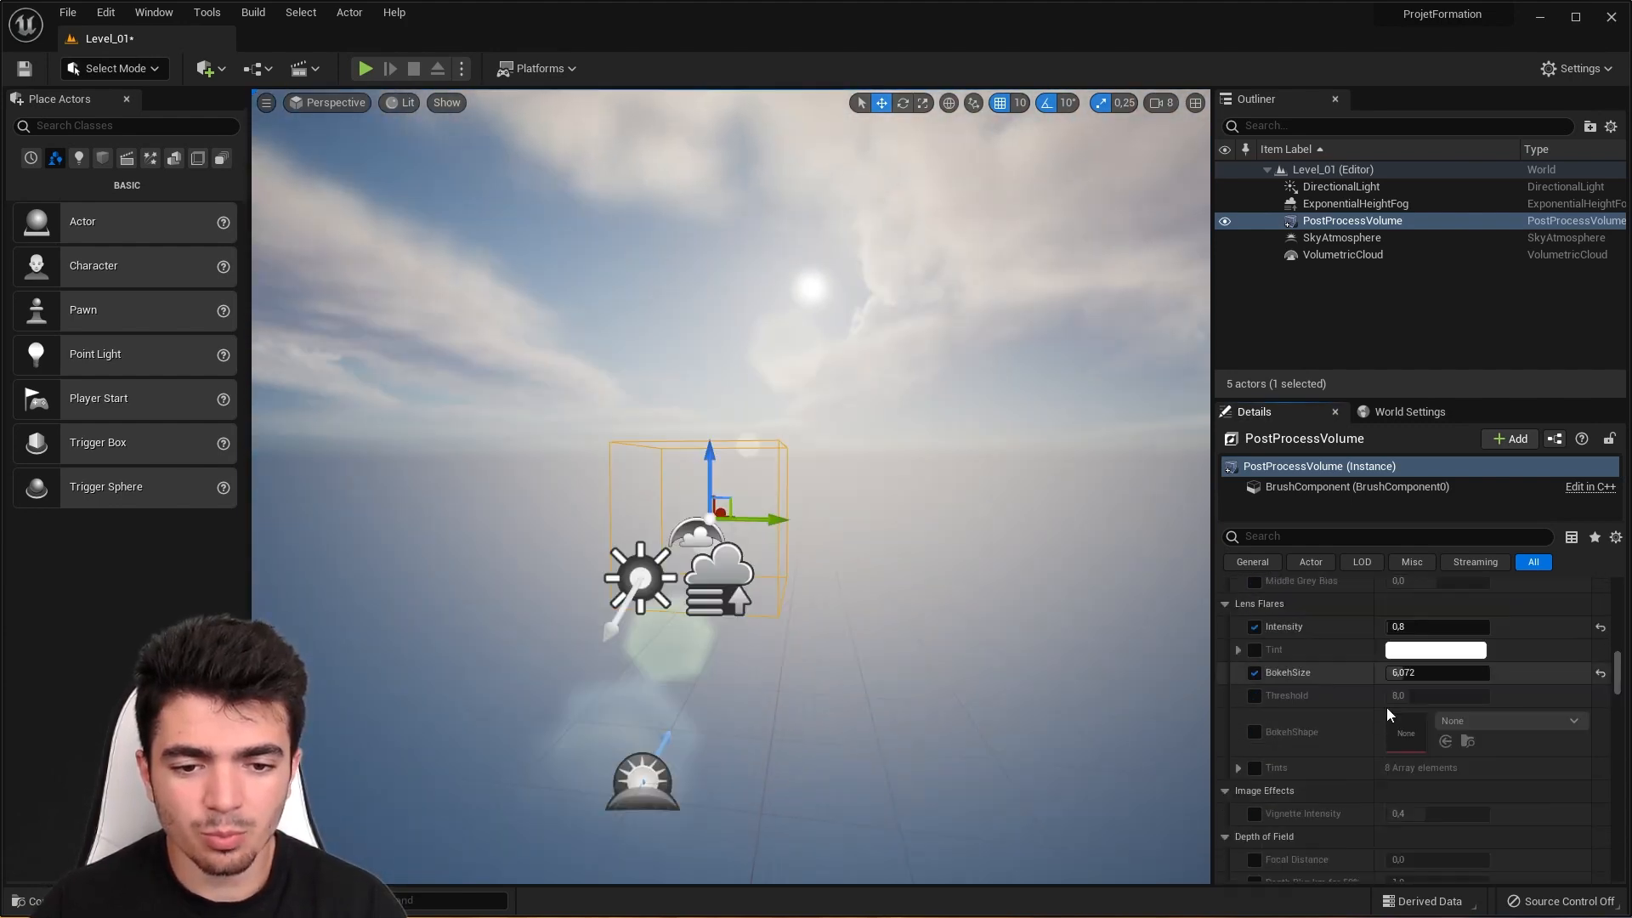
scroll(1390, 714, down, 2)
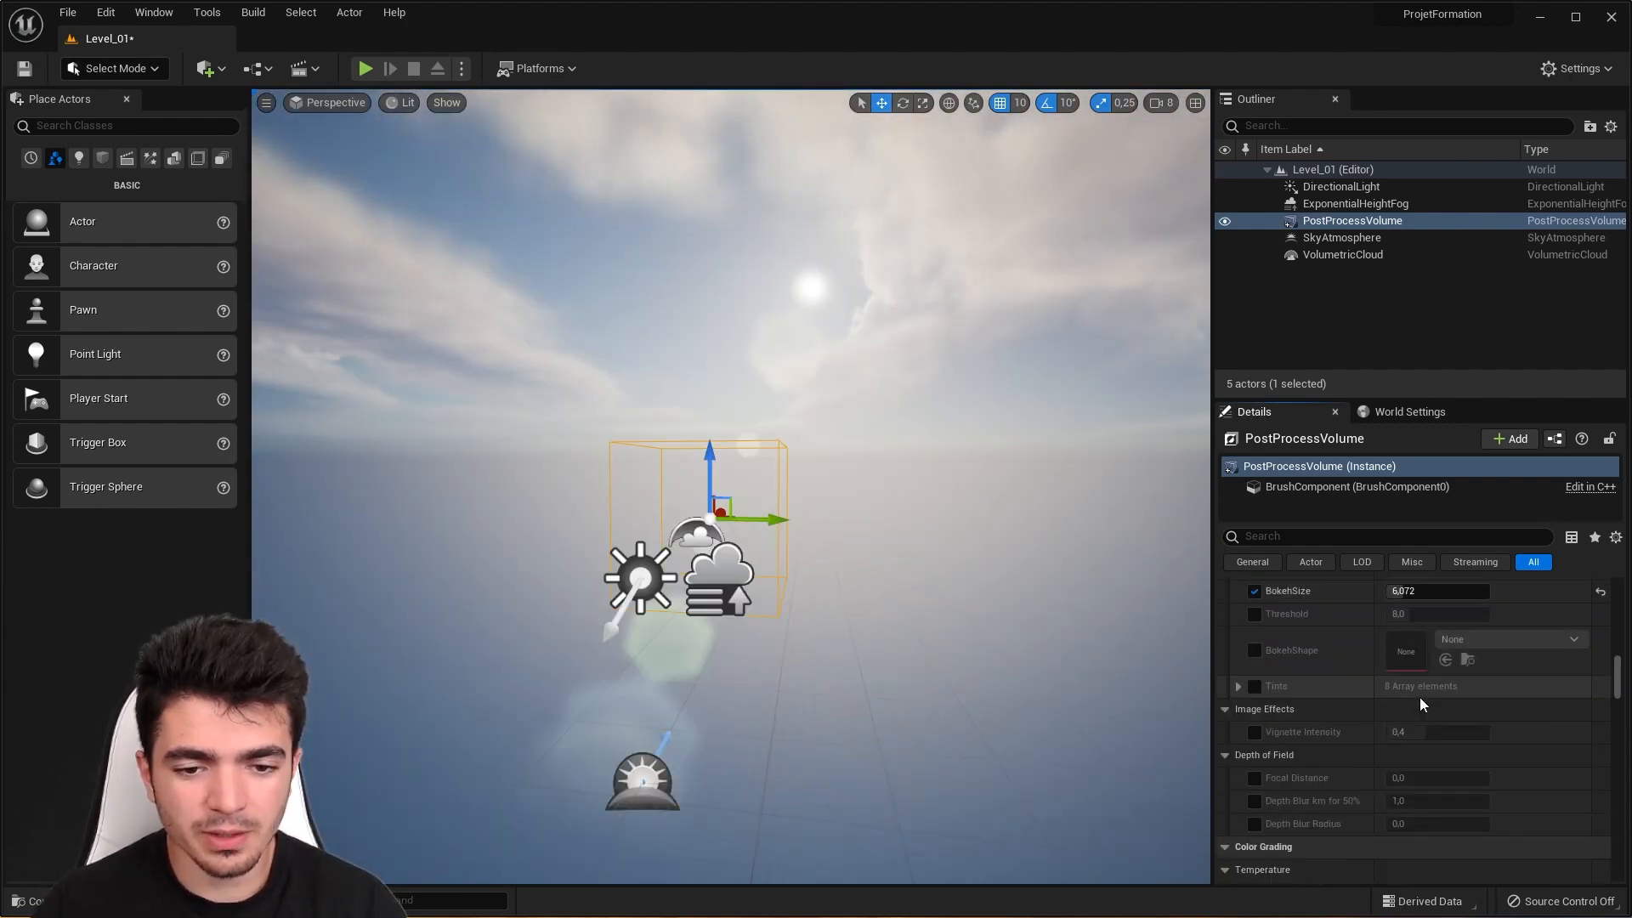
click(1254, 731)
drag(1418, 731, 1479, 731)
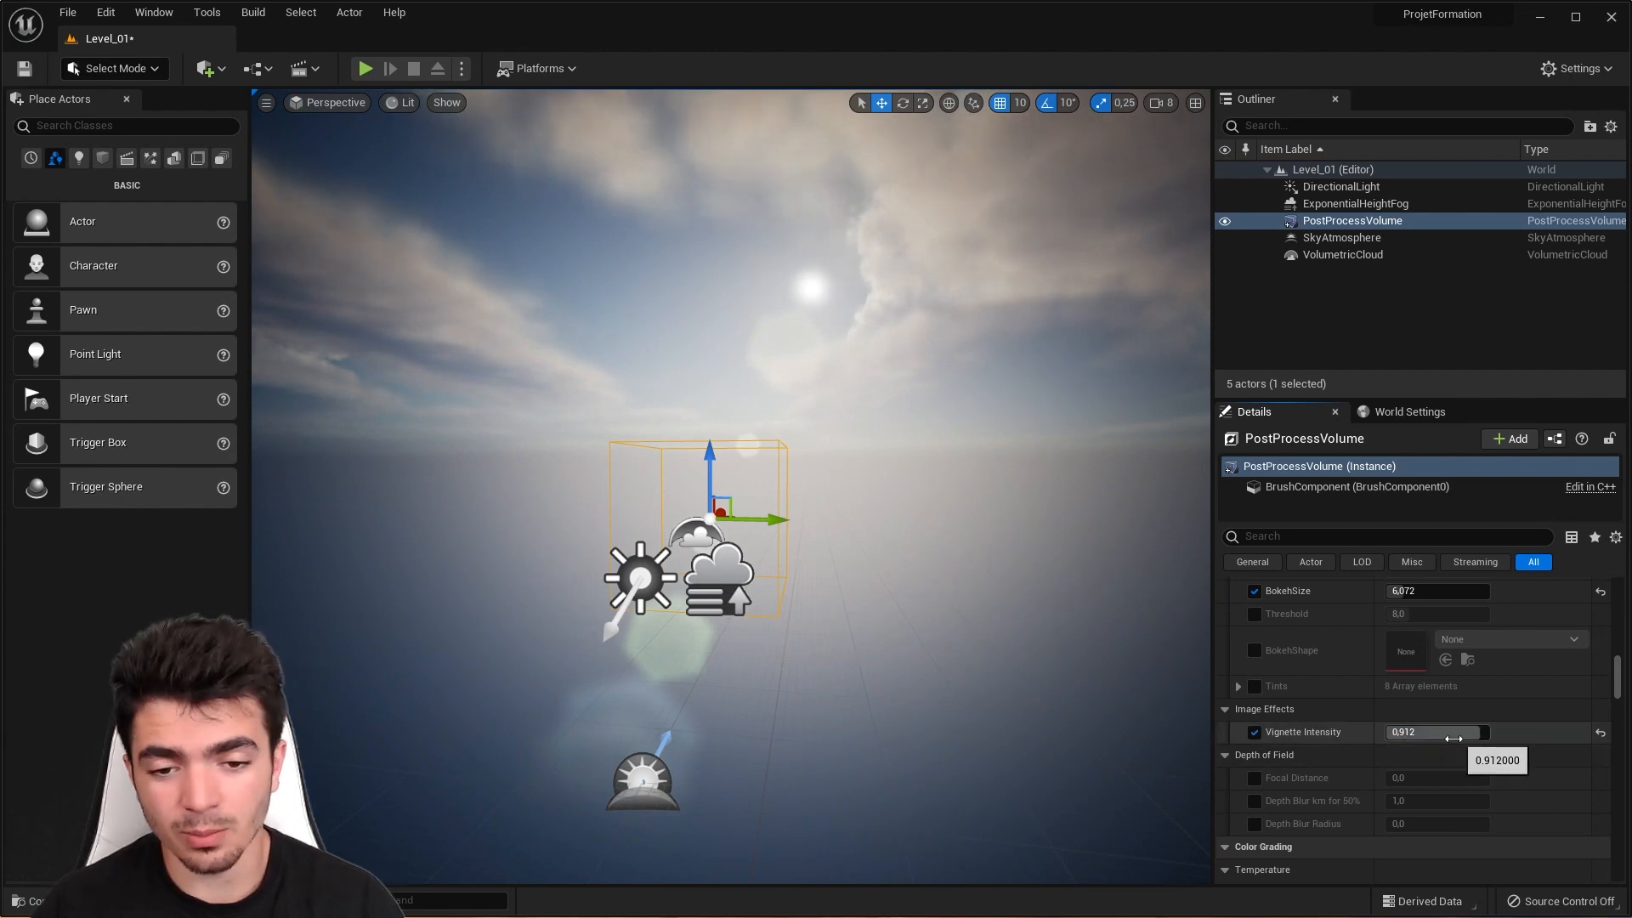
click(1600, 732)
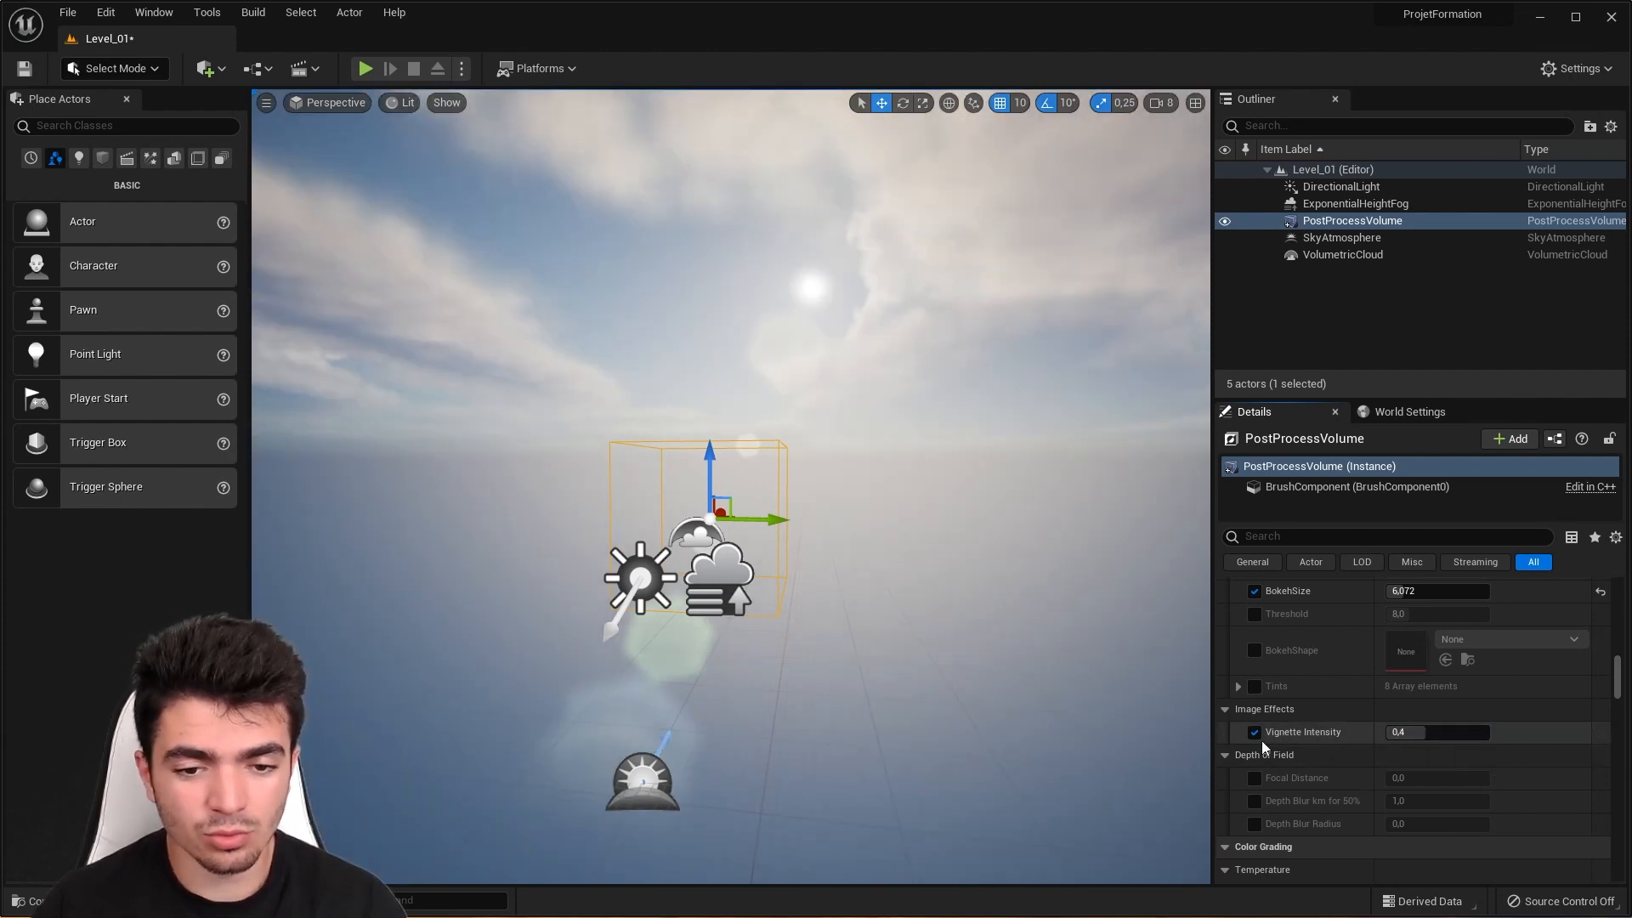
click(1254, 733)
Step: Examine the PostProcessVolume's Depth of Field and Color Grading settings, including Temperature, Global and Shadows
scroll(1258, 730, down, 4)
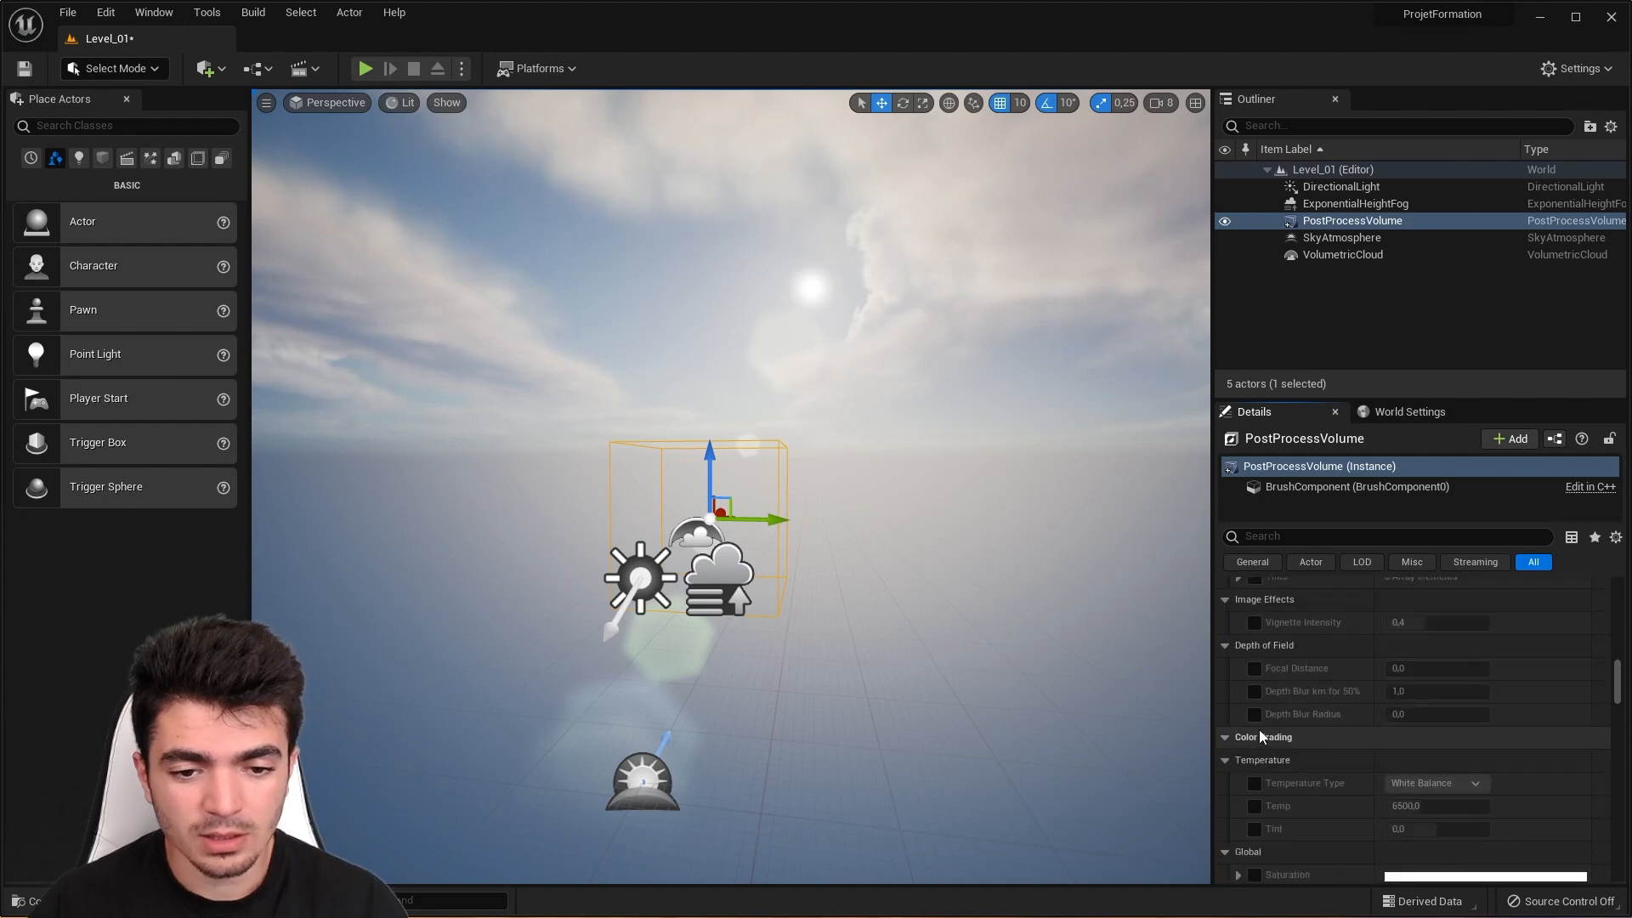
scroll(1292, 738, down, 4)
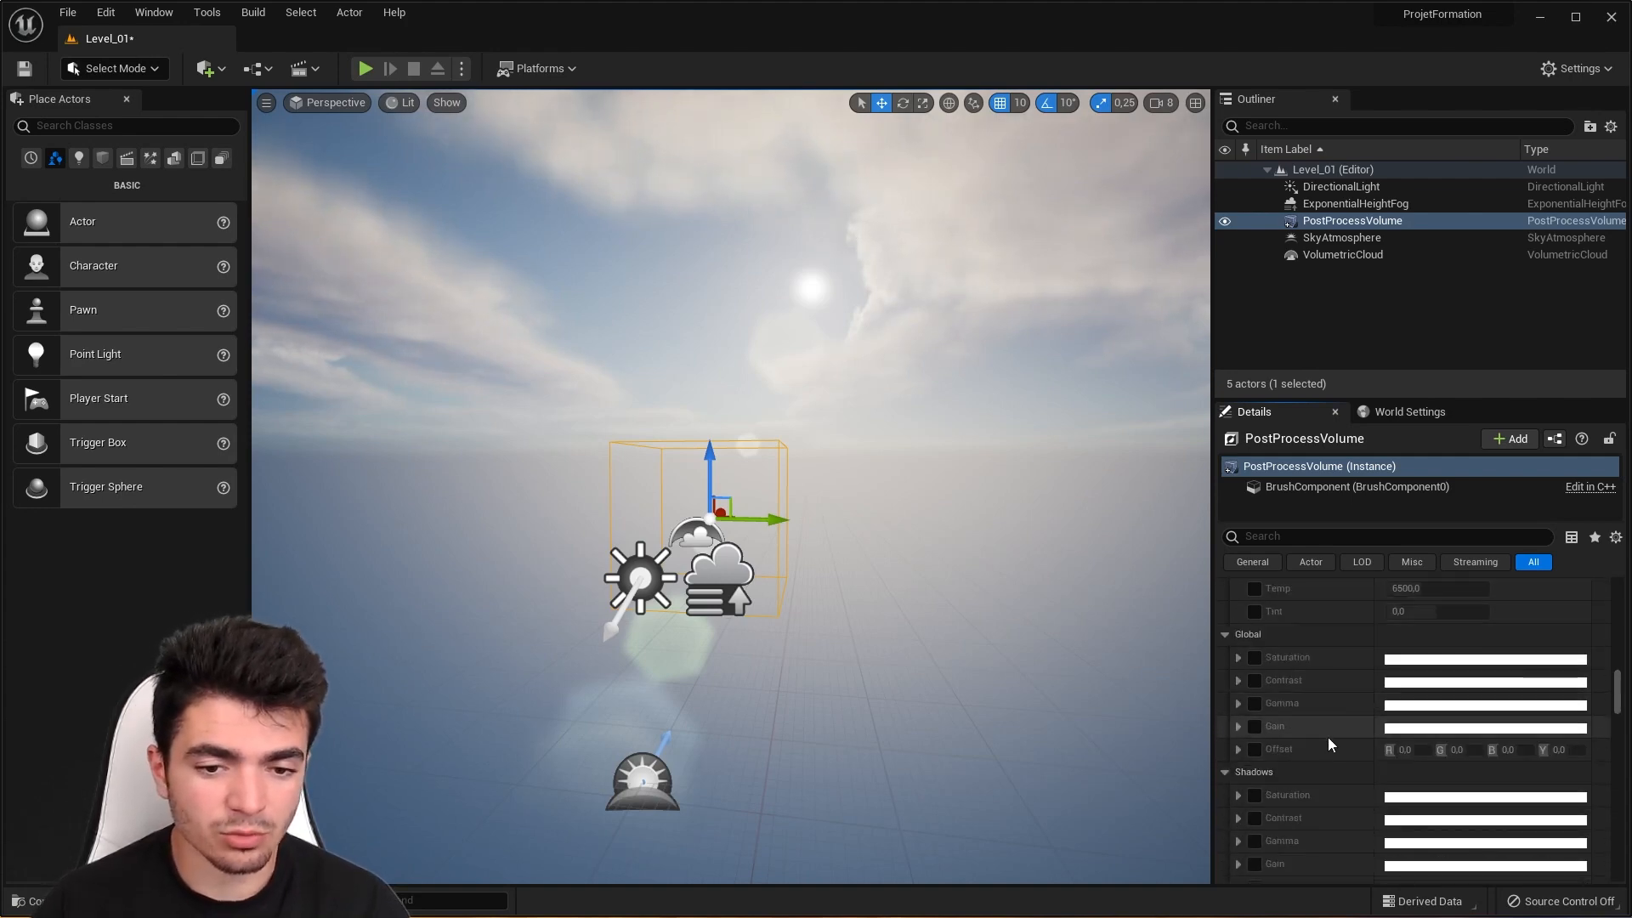
scroll(1360, 765, up, 5)
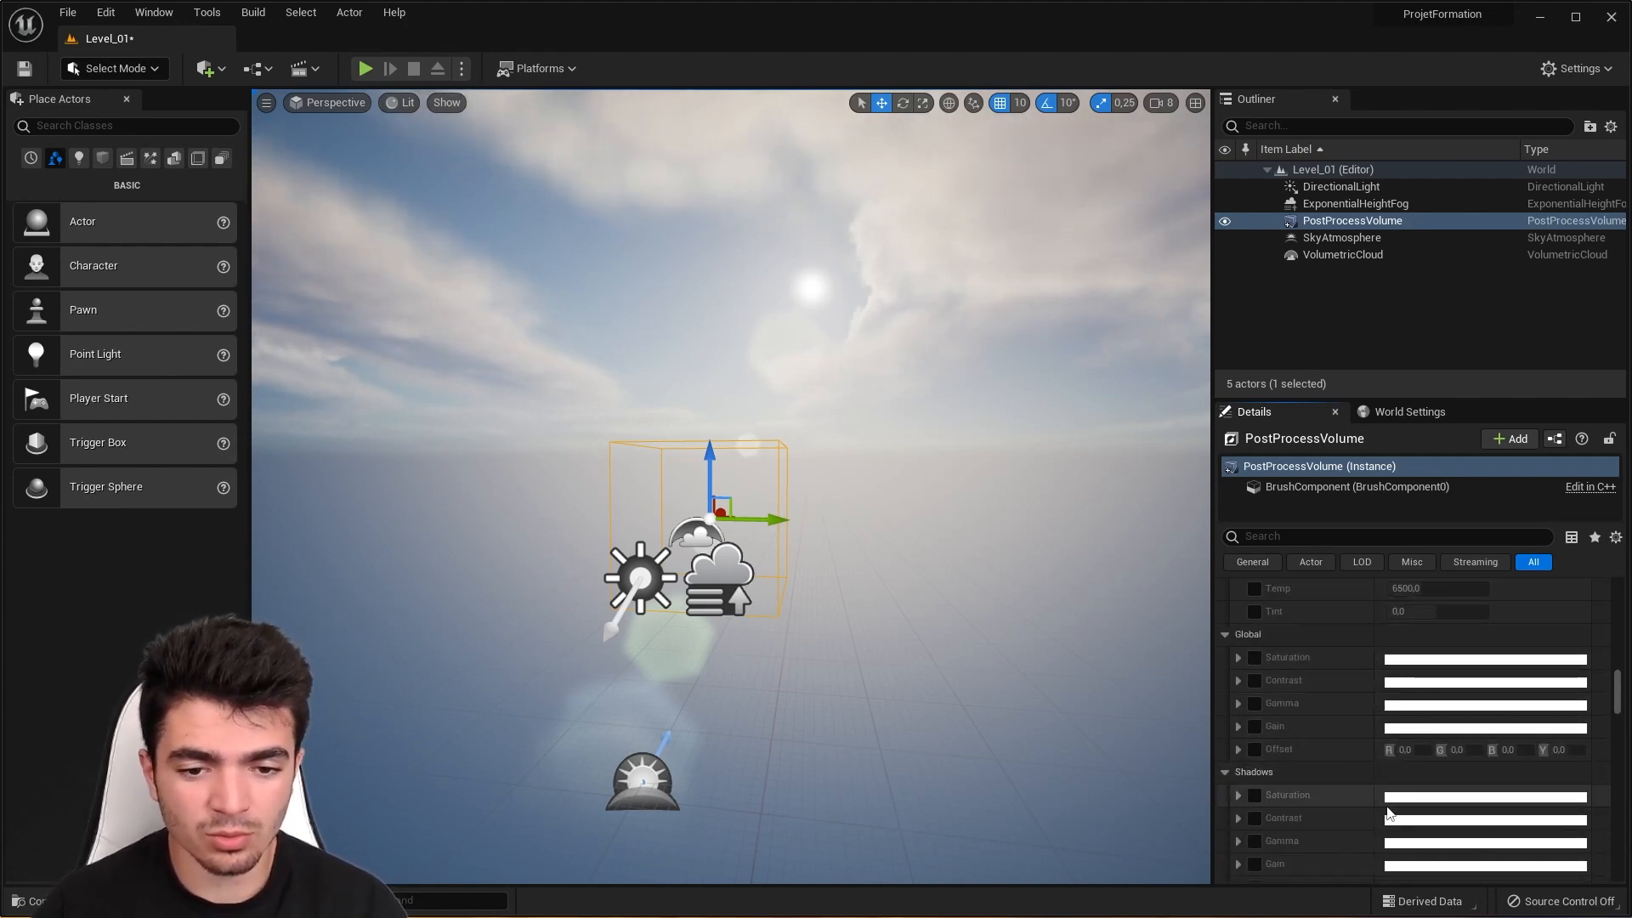
scroll(1378, 816, up, 2)
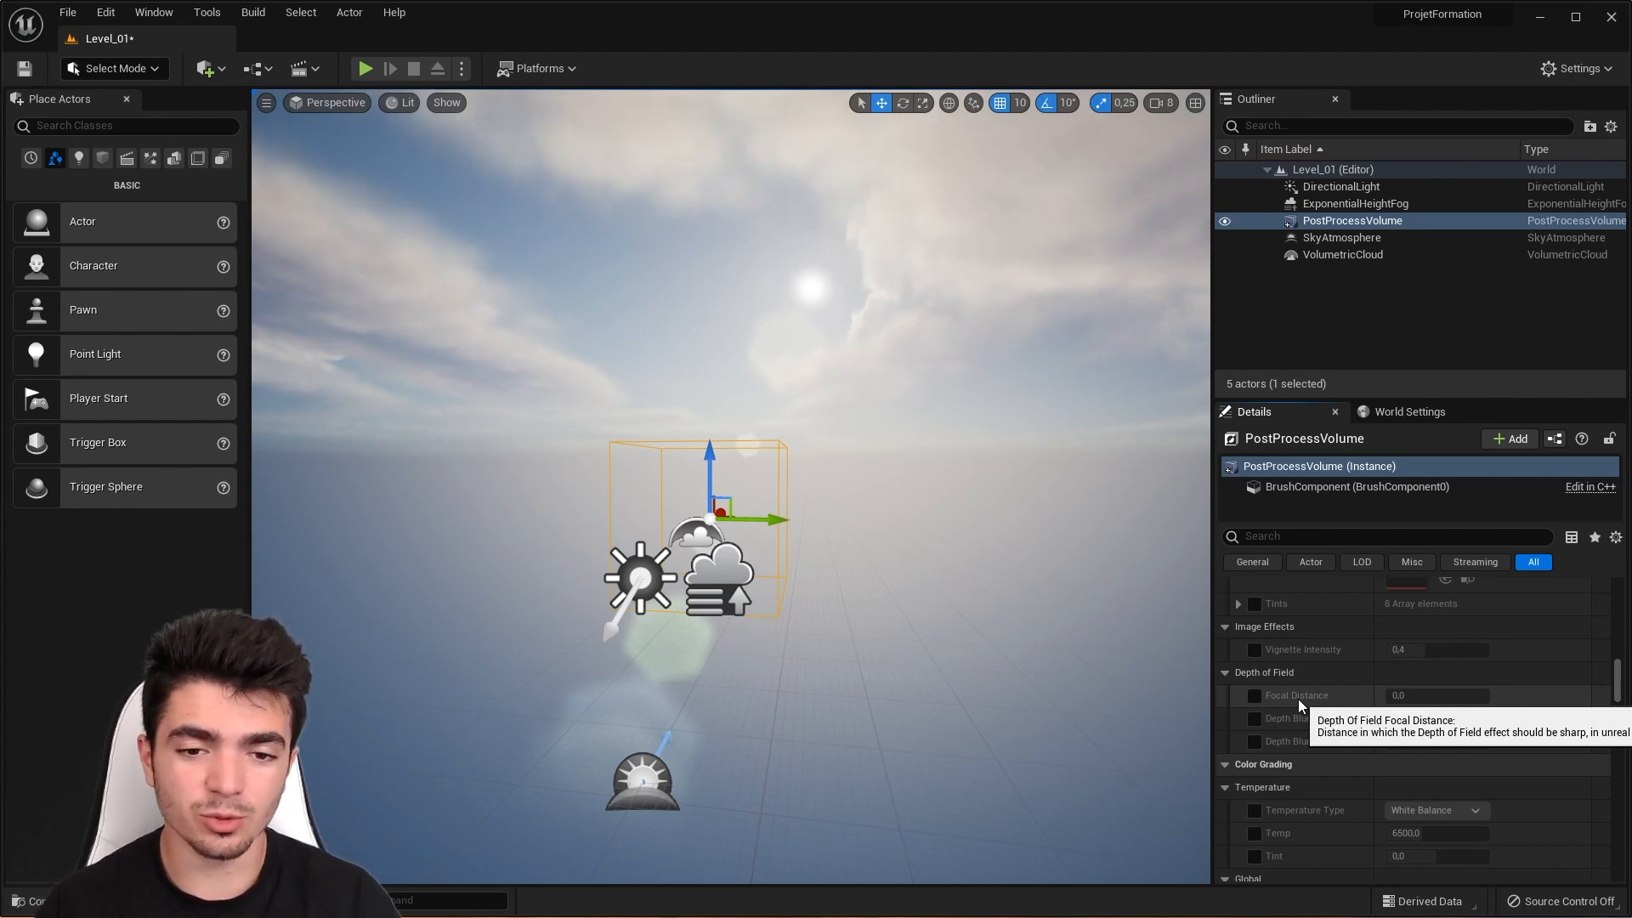
Step: Enter Landscape mode and enlarge the viewport and the new-landscape settings area
scroll(1066, 405, down, 1)
drag(1213, 314, 1304, 313)
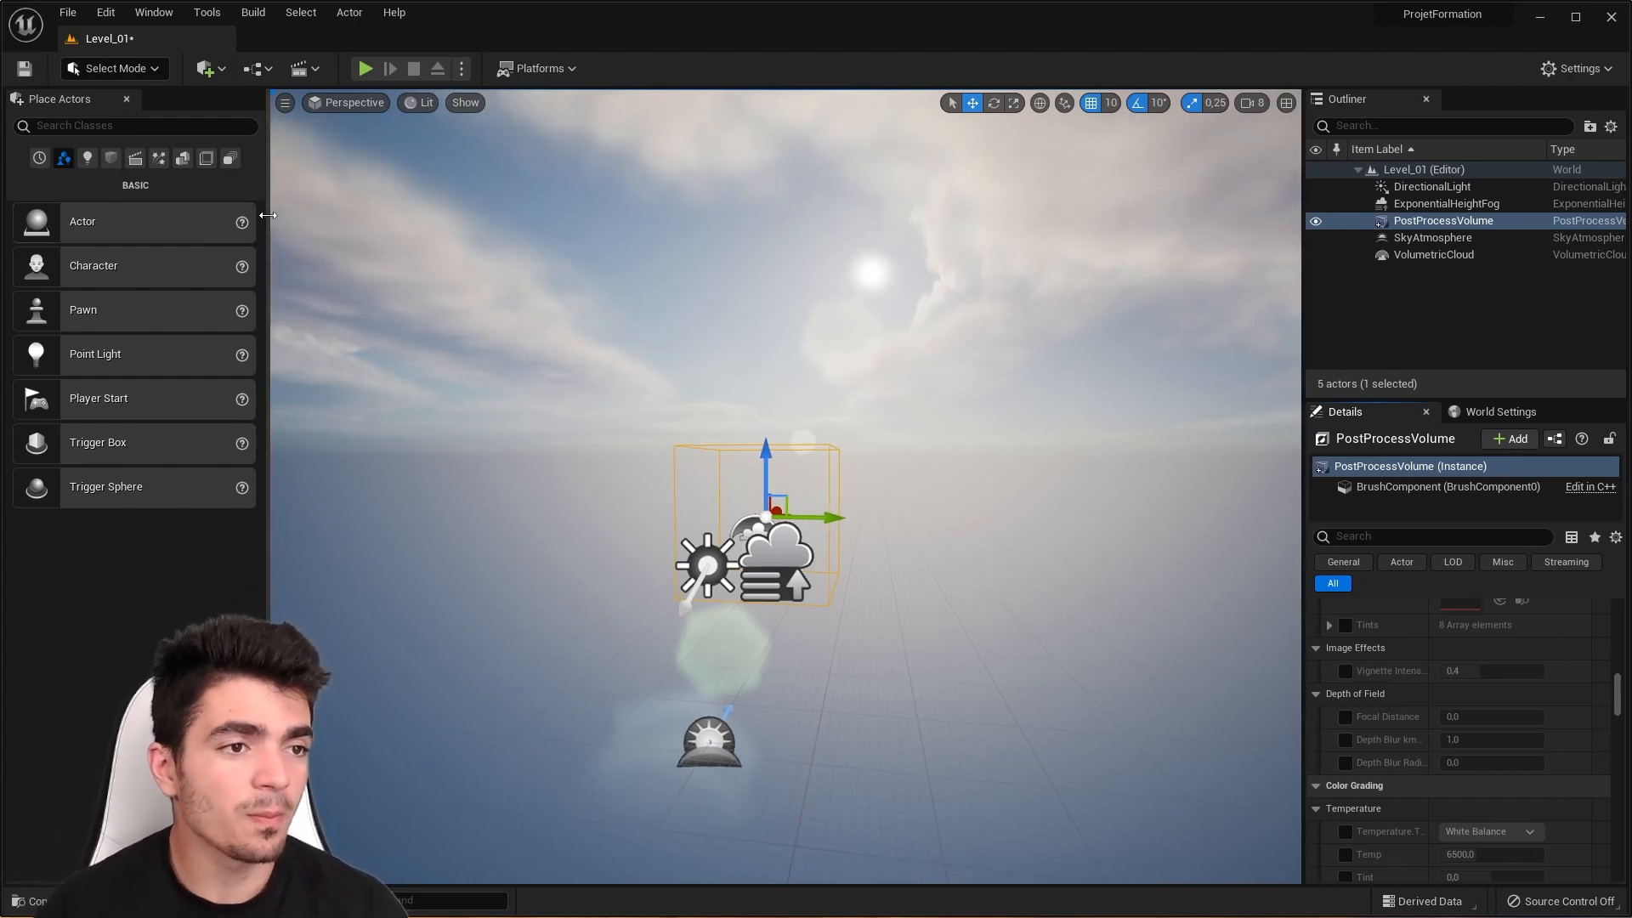
click(96, 77)
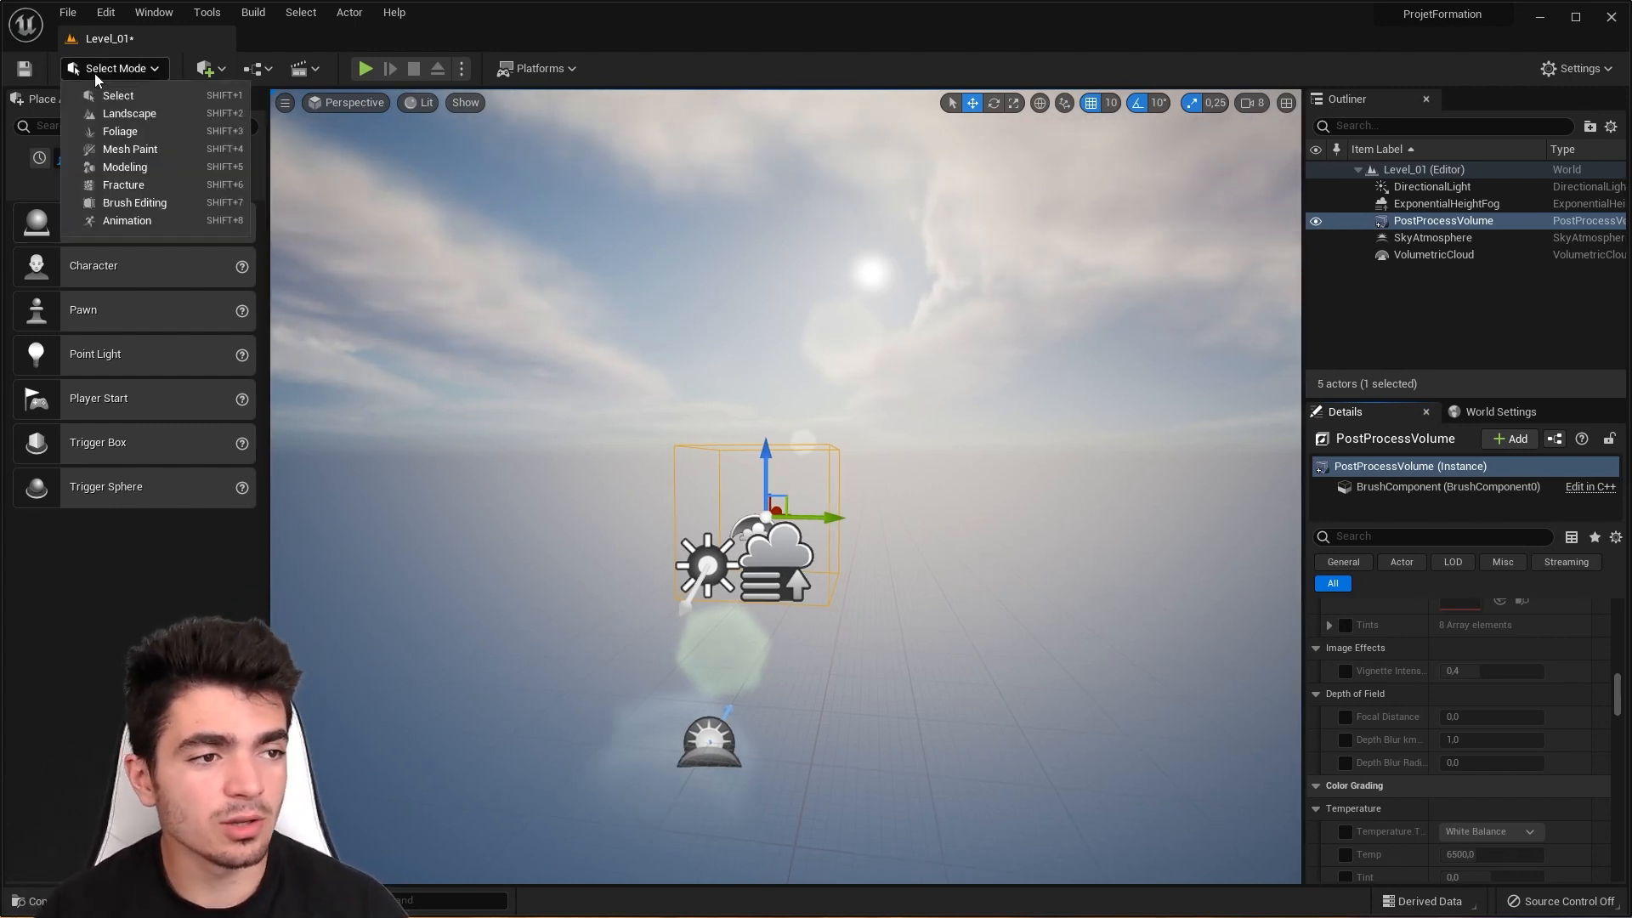
click(123, 115)
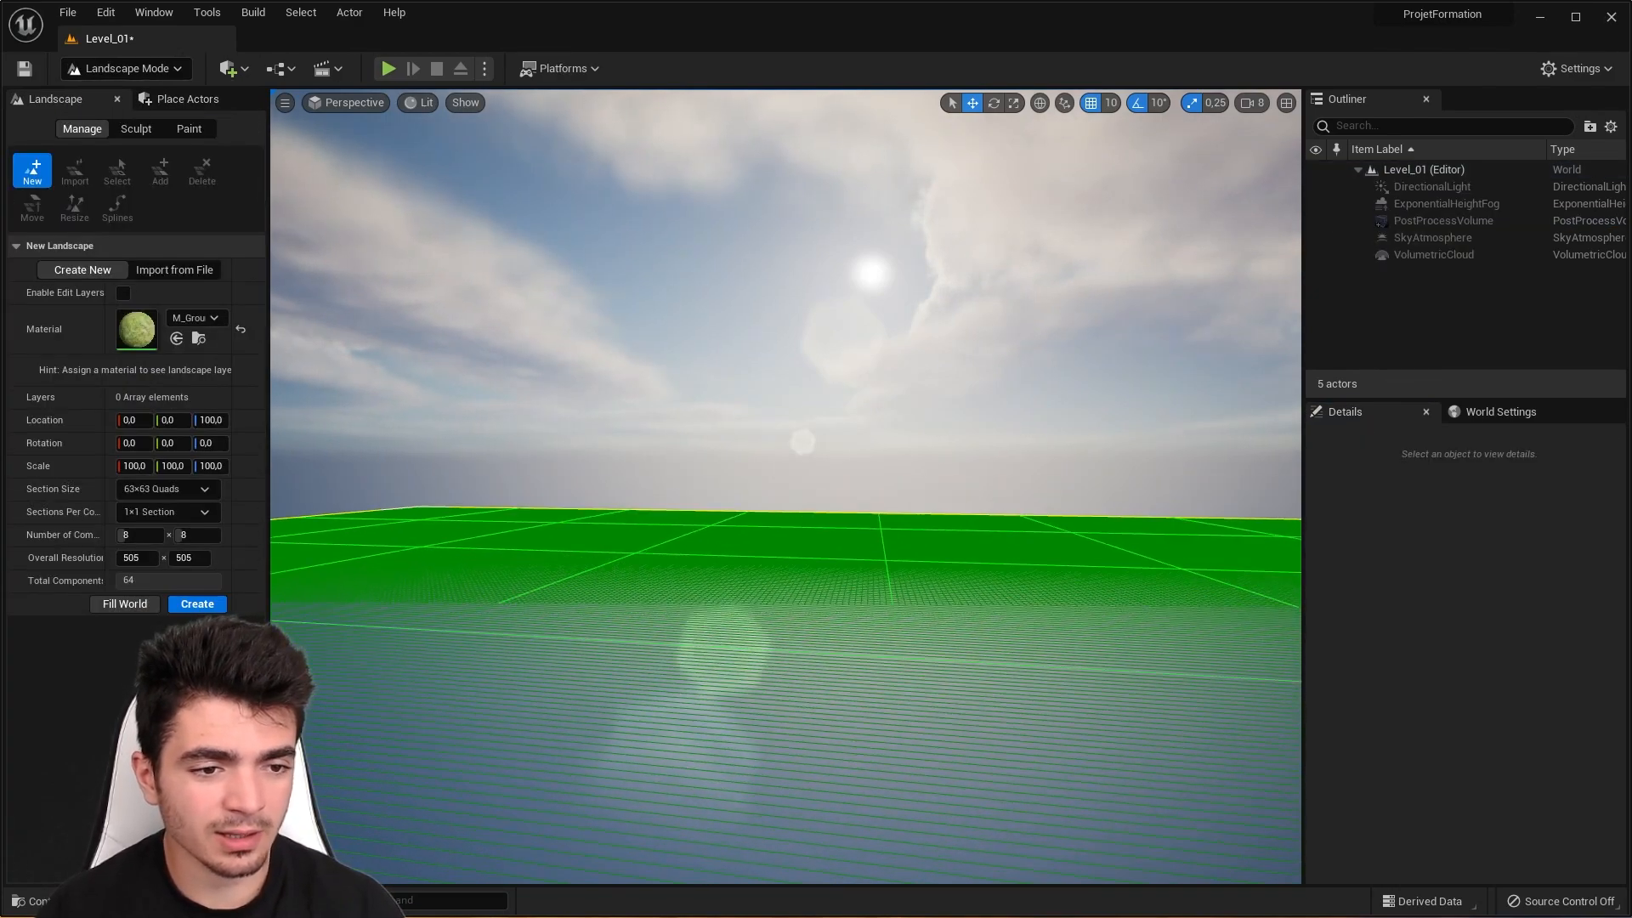
key(s)
key(w)
right_drag(785, 486, 1104, 521)
right_drag(622, 457, 350, 436)
key(s)
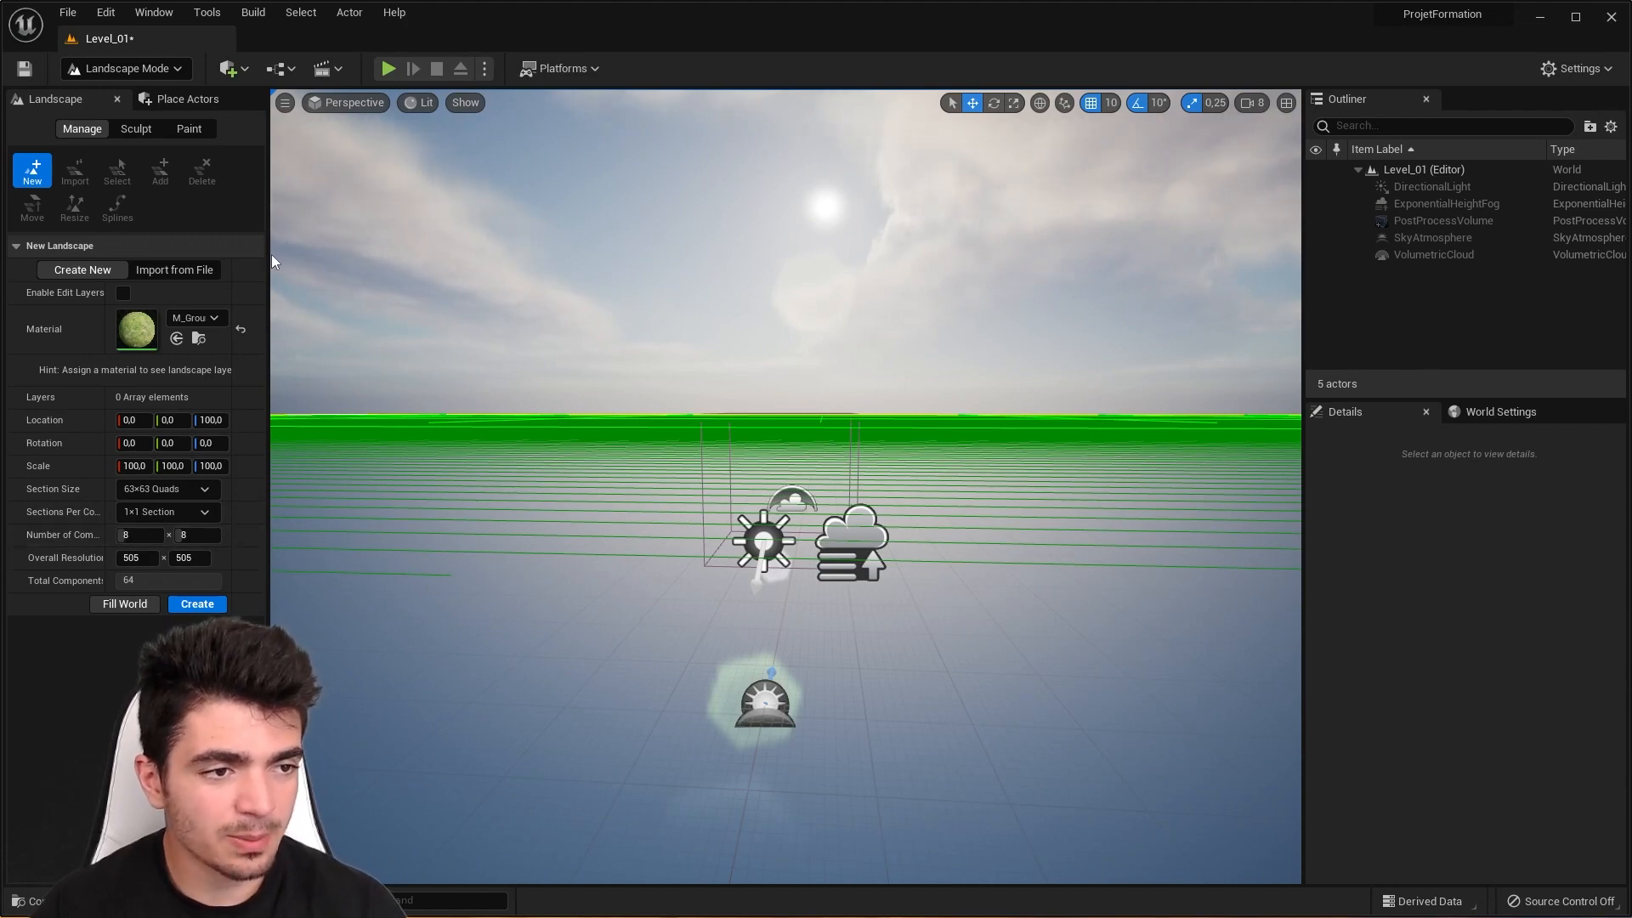
drag(272, 261, 365, 266)
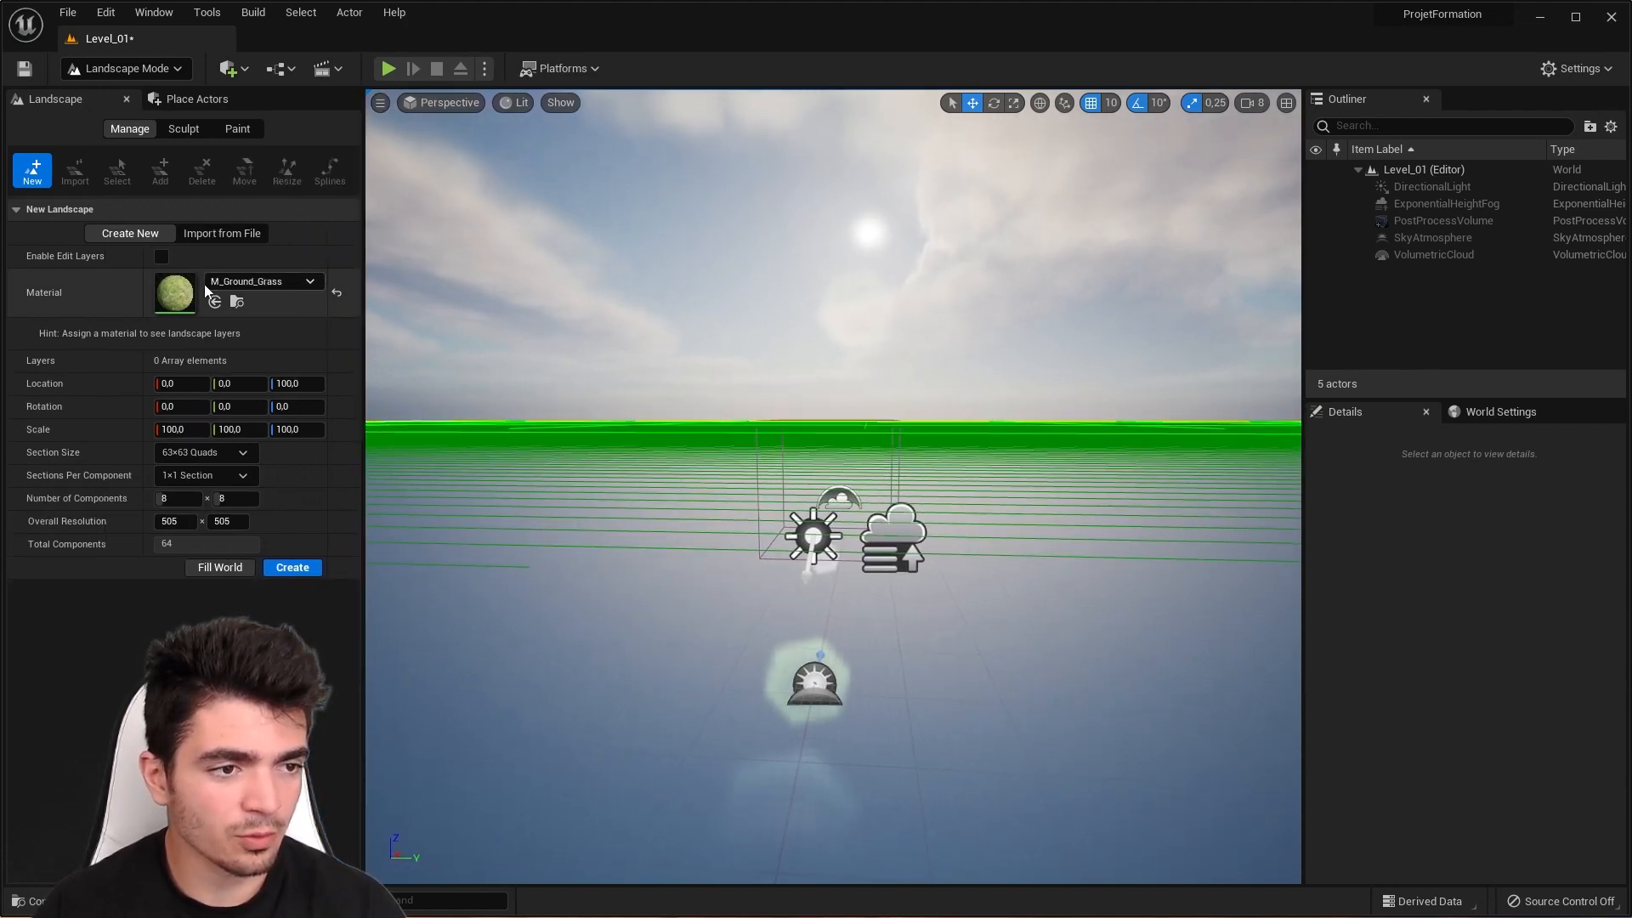
Step: Clear and reassign M_Ground_Grass as the new landscape's material, and create the landscape
click(268, 281)
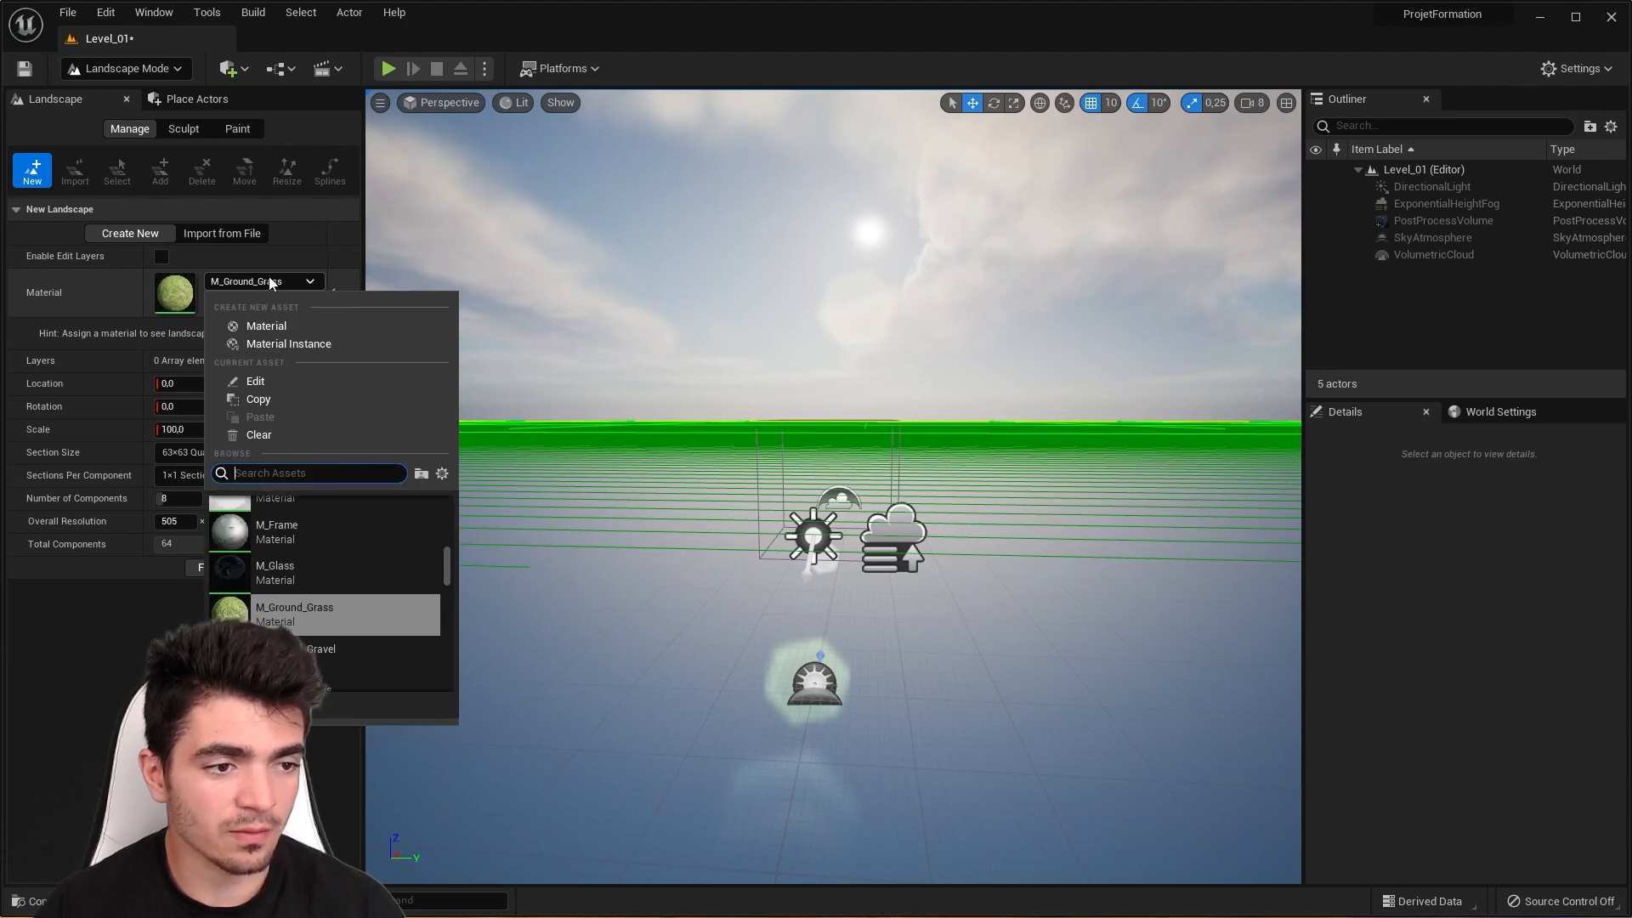
click(260, 435)
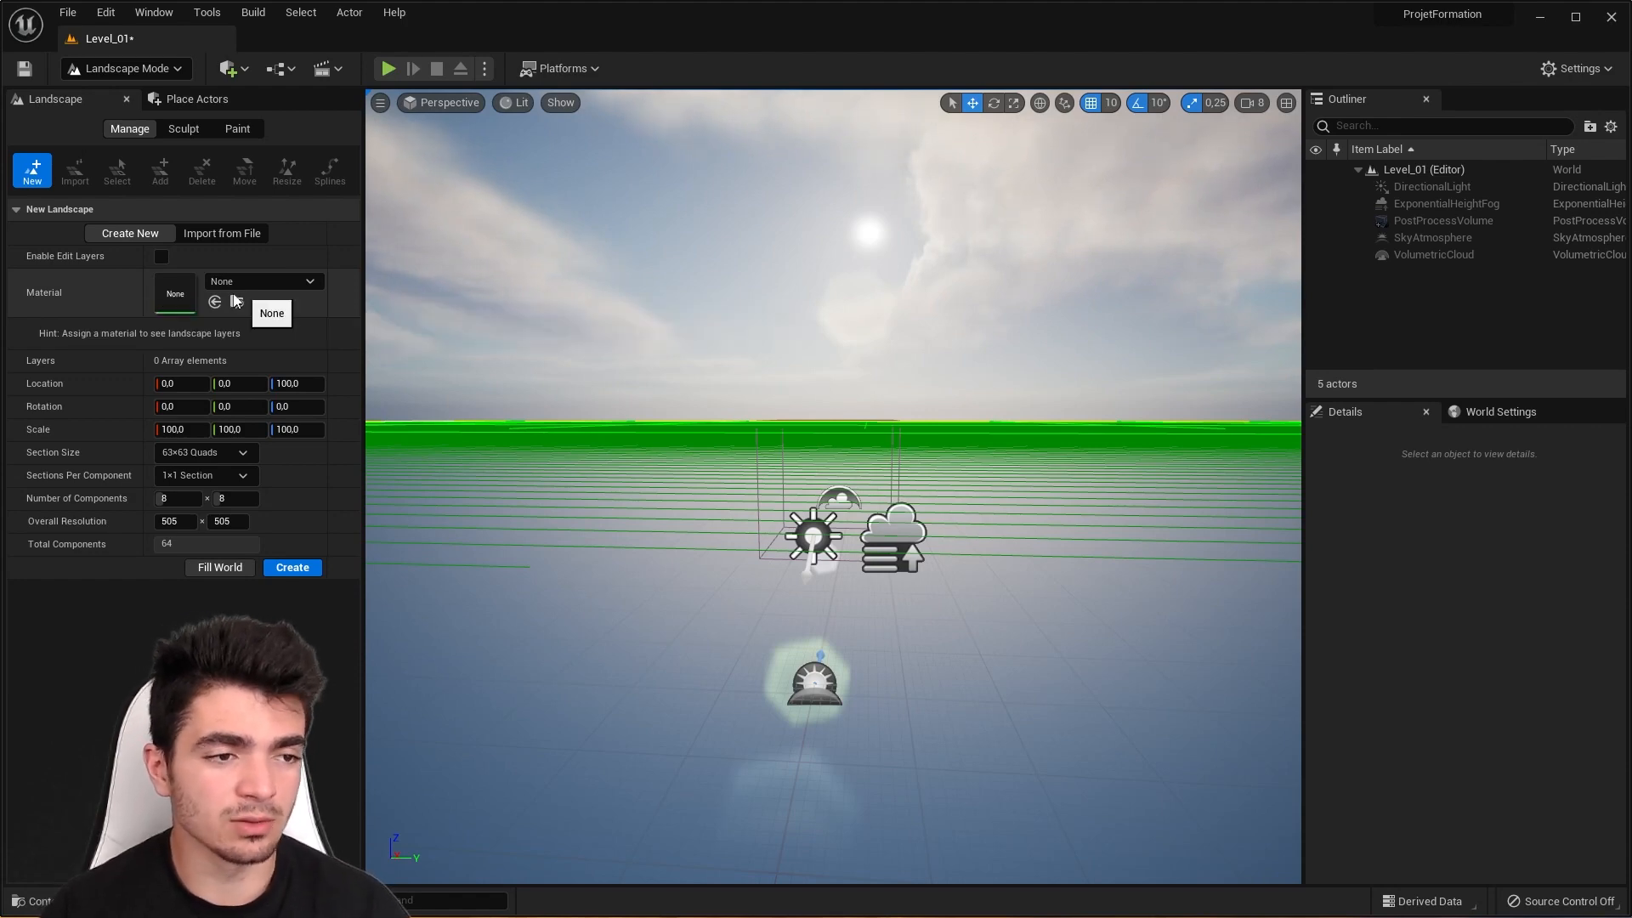
click(277, 282)
scroll(370, 509, down, 3)
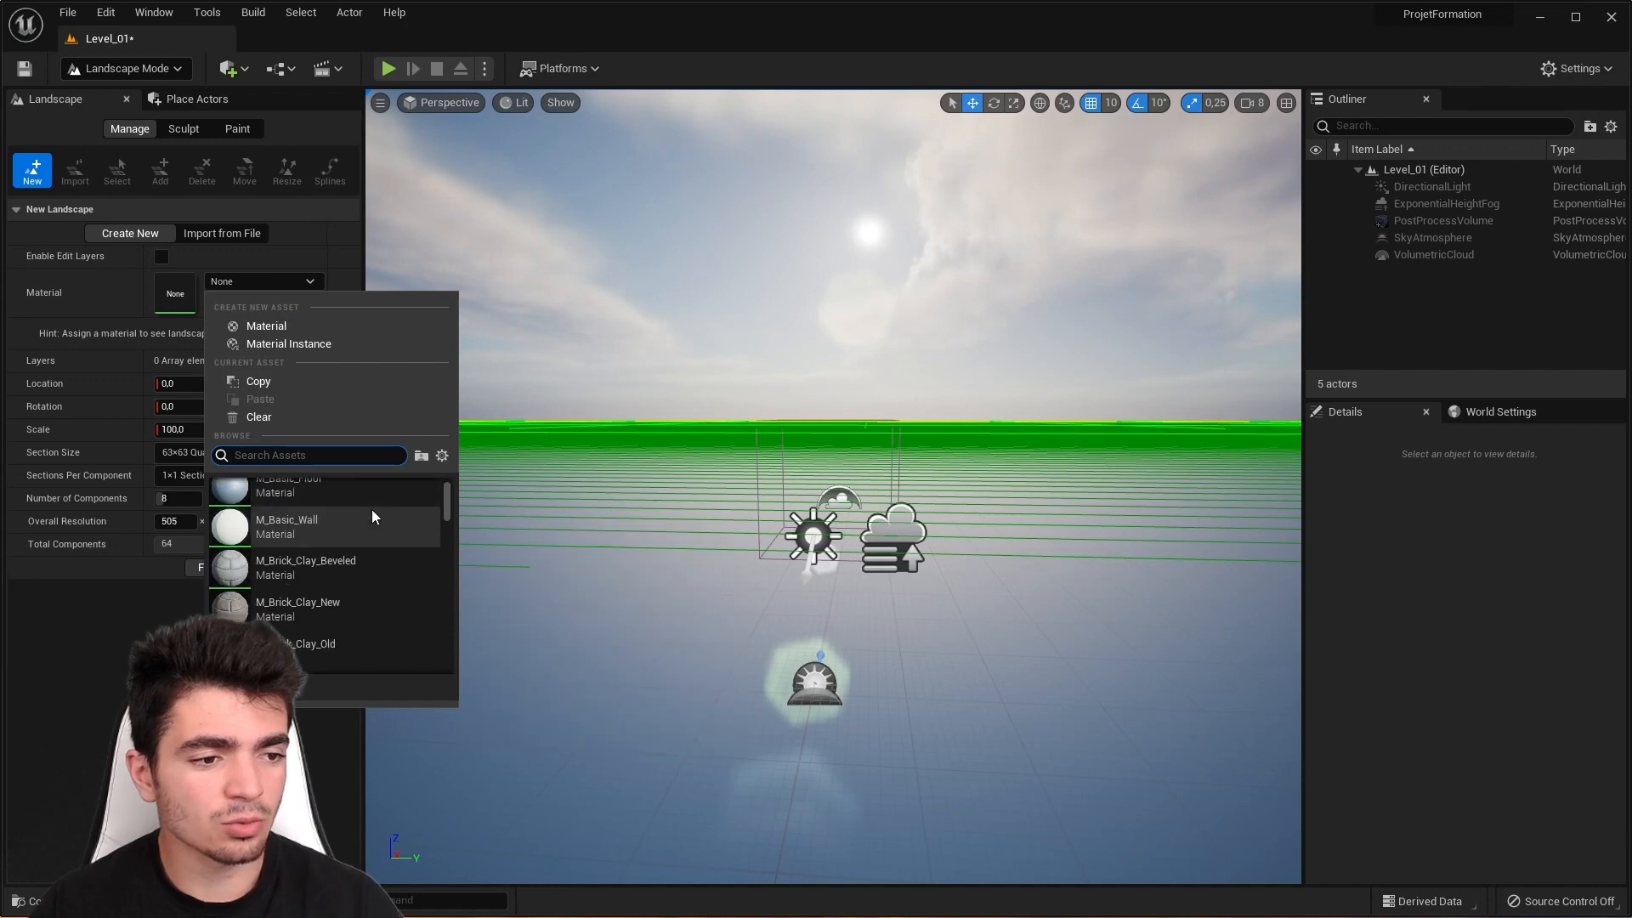
scroll(370, 509, down, 10)
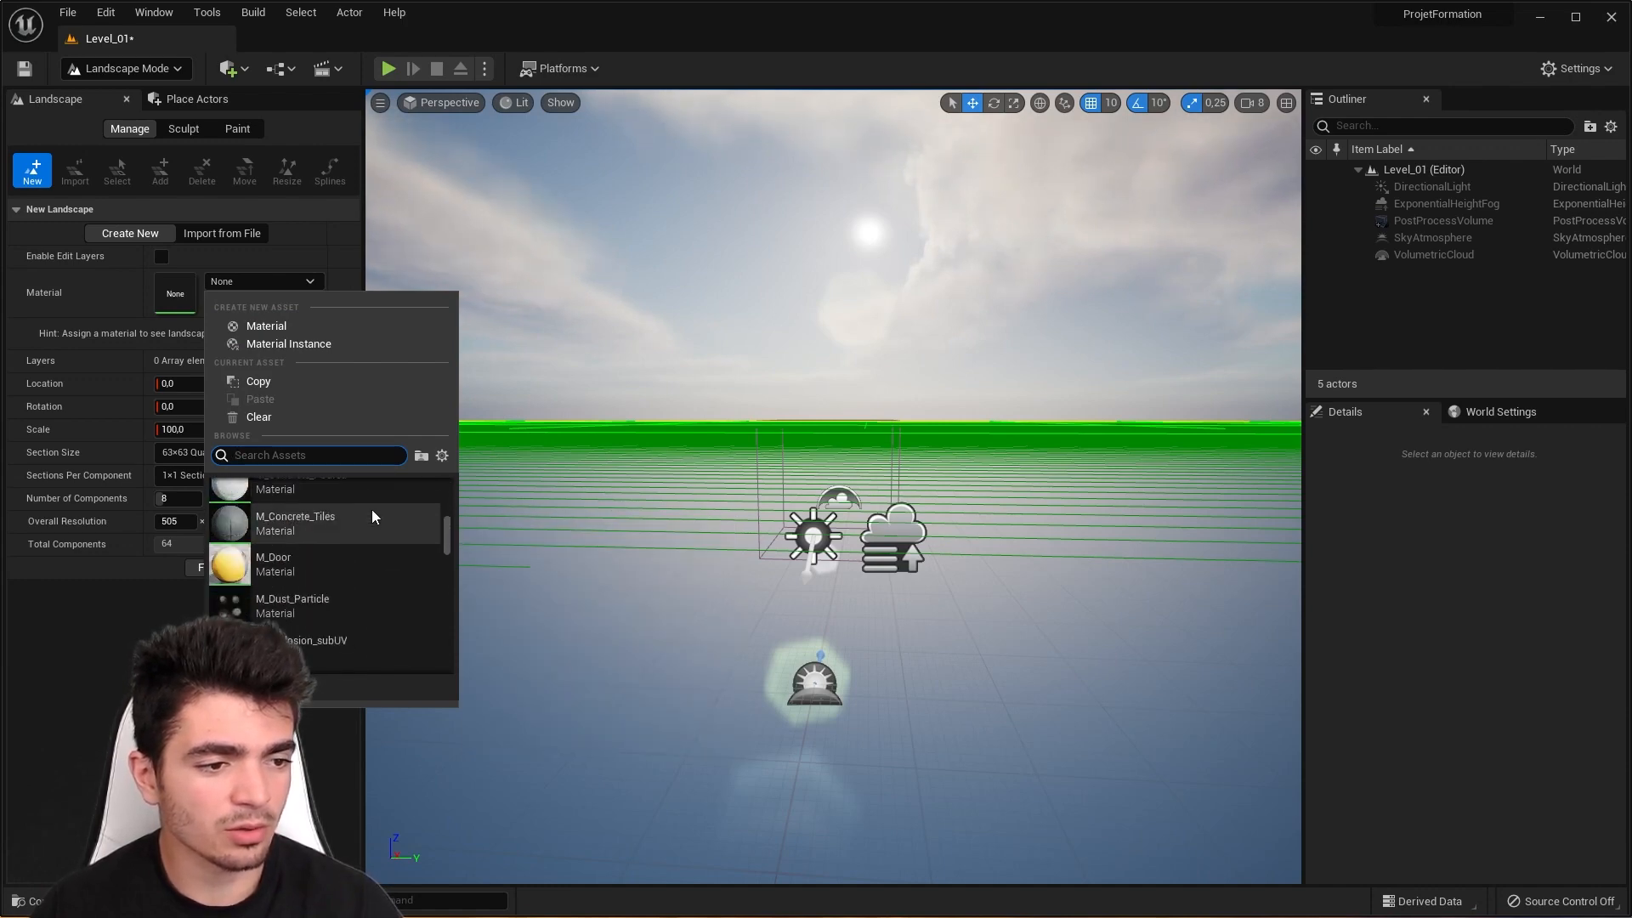
scroll(370, 509, down, 3)
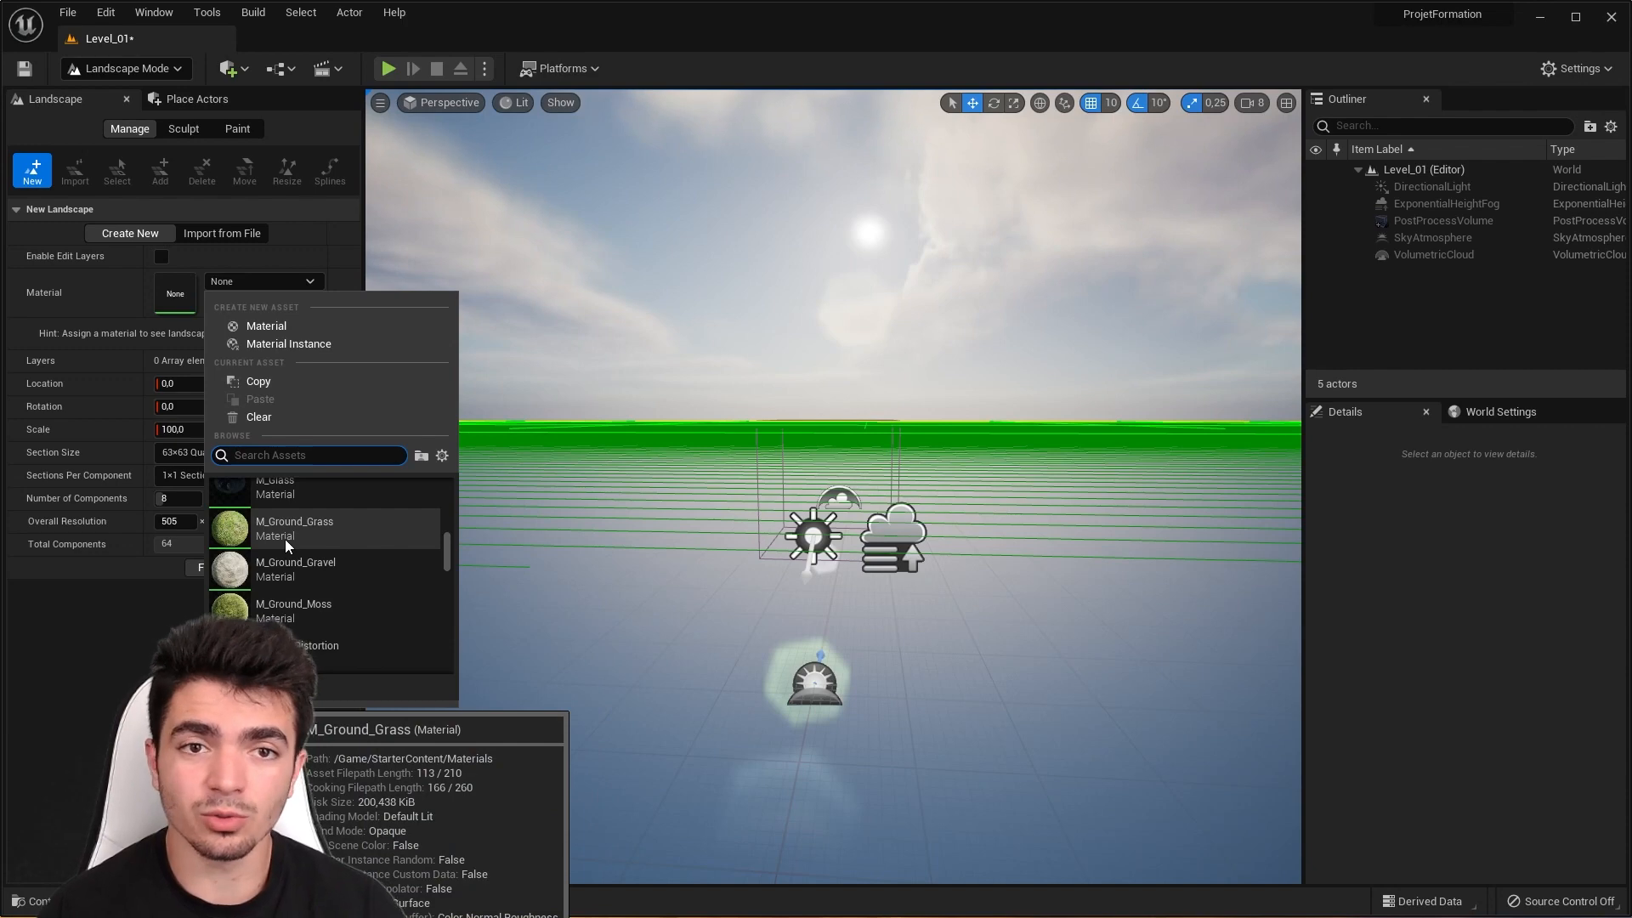
click(374, 525)
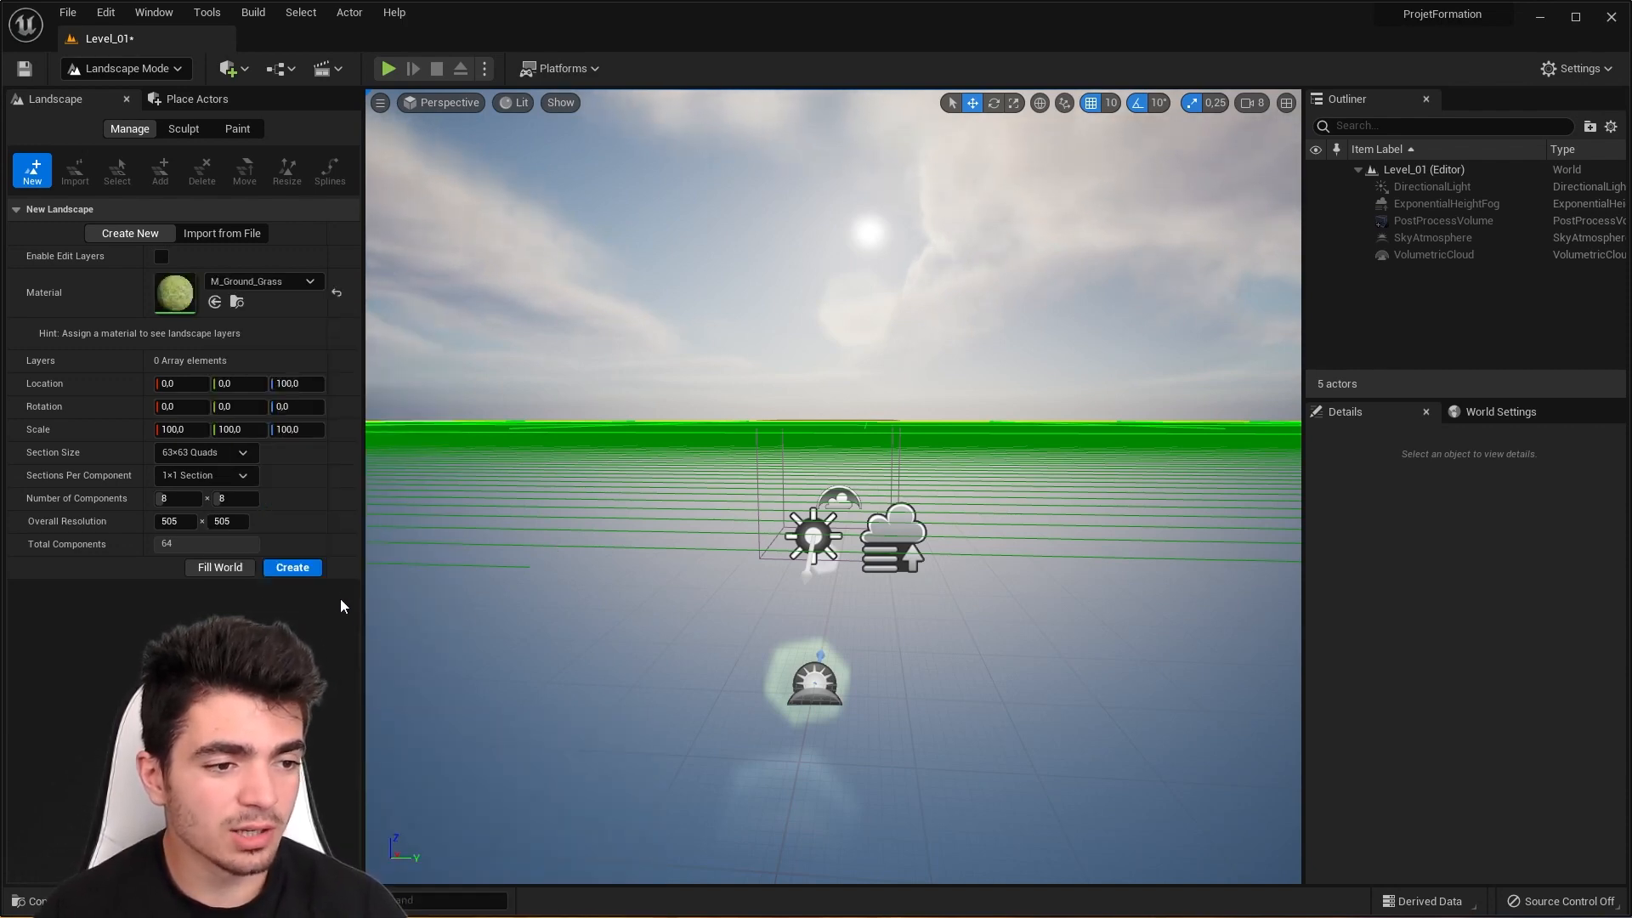
click(293, 567)
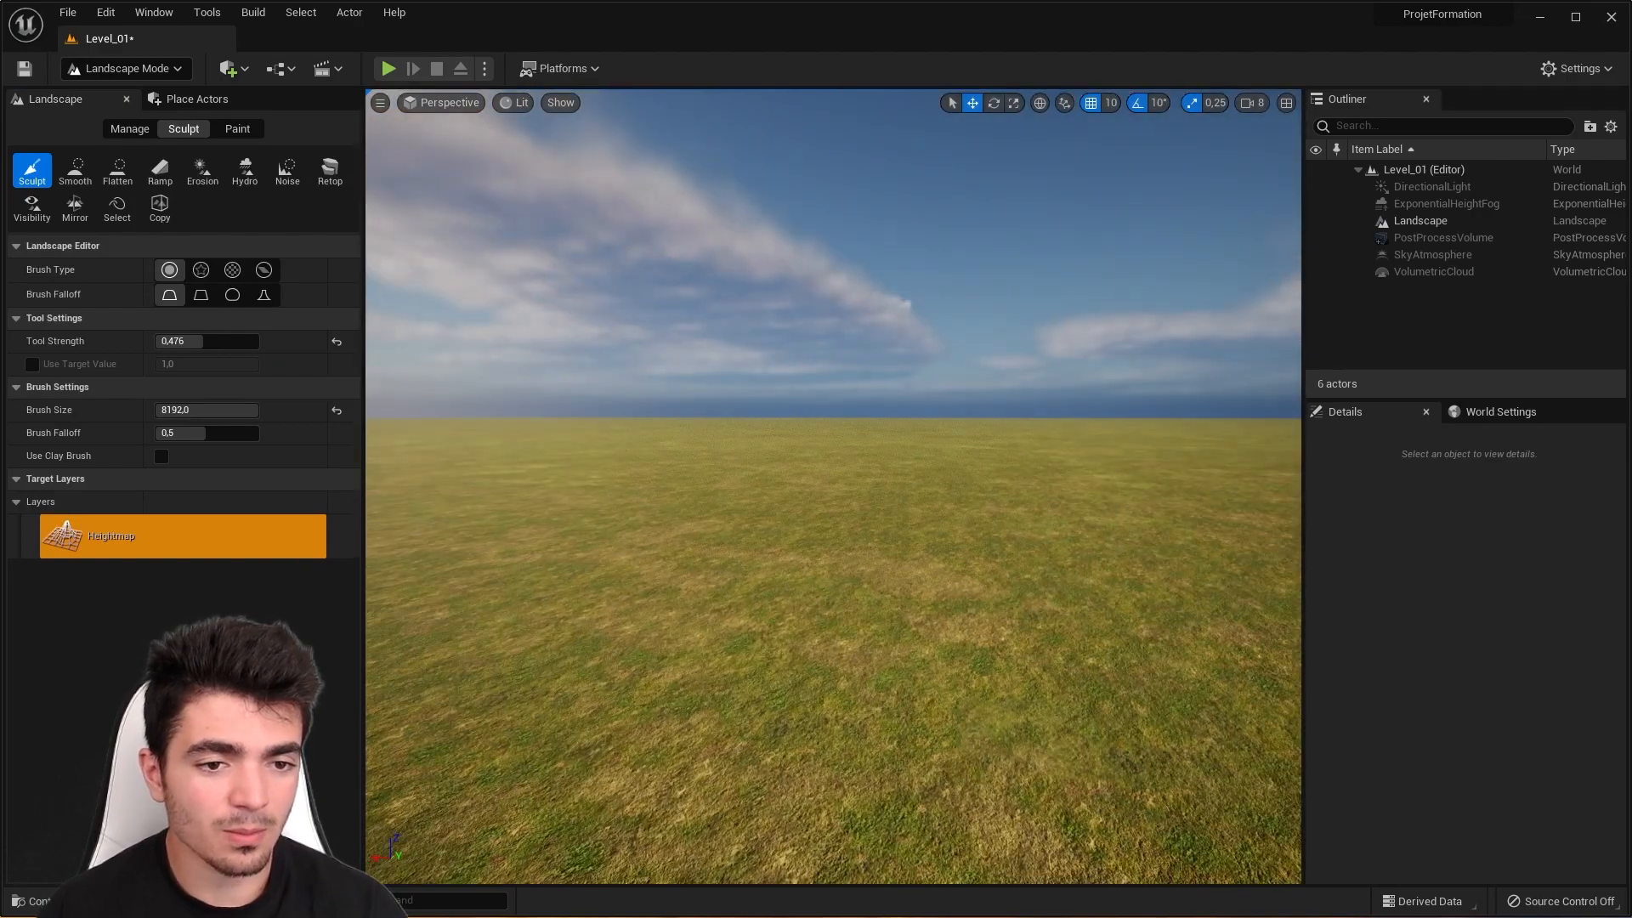
mouse_move(889, 473)
right_down()
mouse_move(578, 476)
mouse_move(621, 476)
right_up()
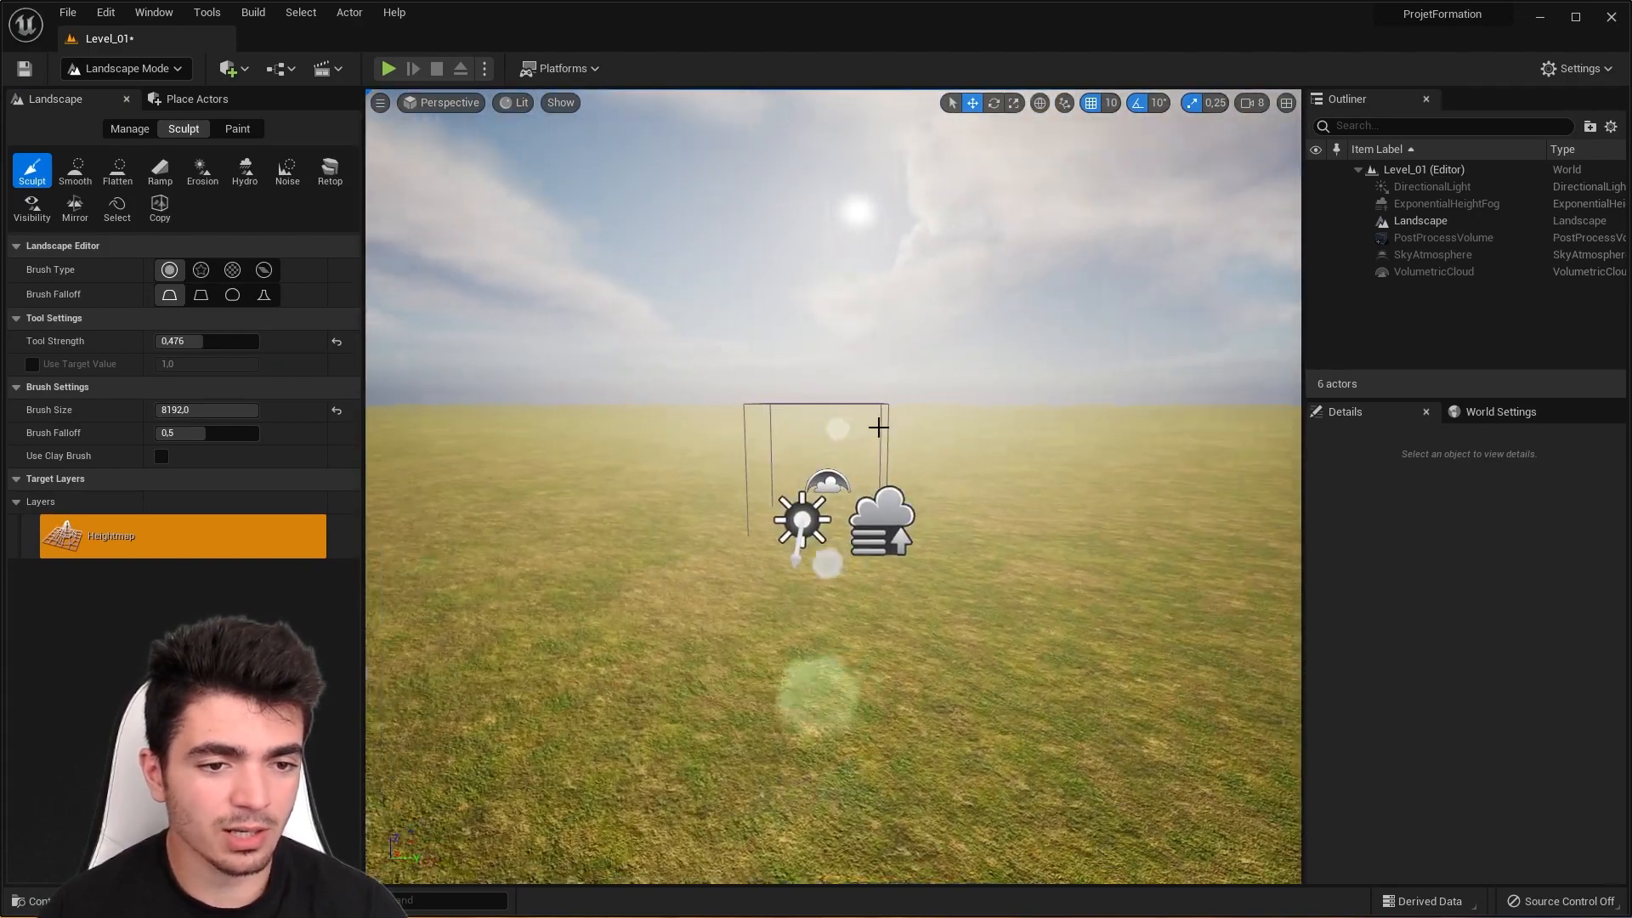
key(w)
scroll(889, 473, down, 5)
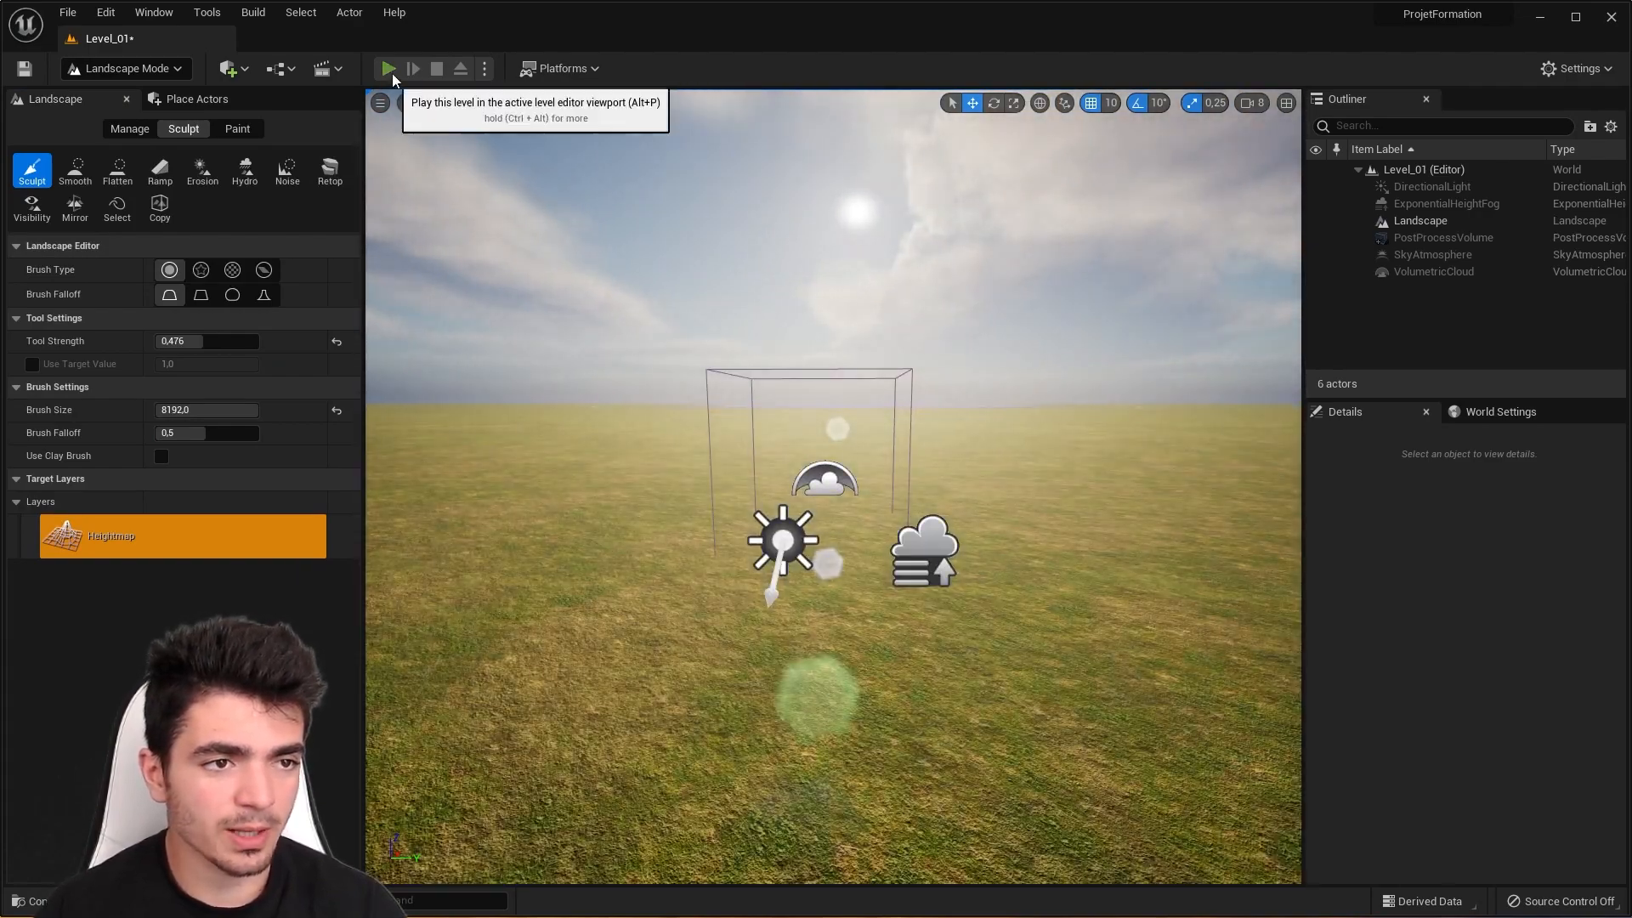
Step: Play the level, run and jump with the third-person character across the grass landscape, and stop the play session
click(388, 68)
click(805, 300)
key(w)
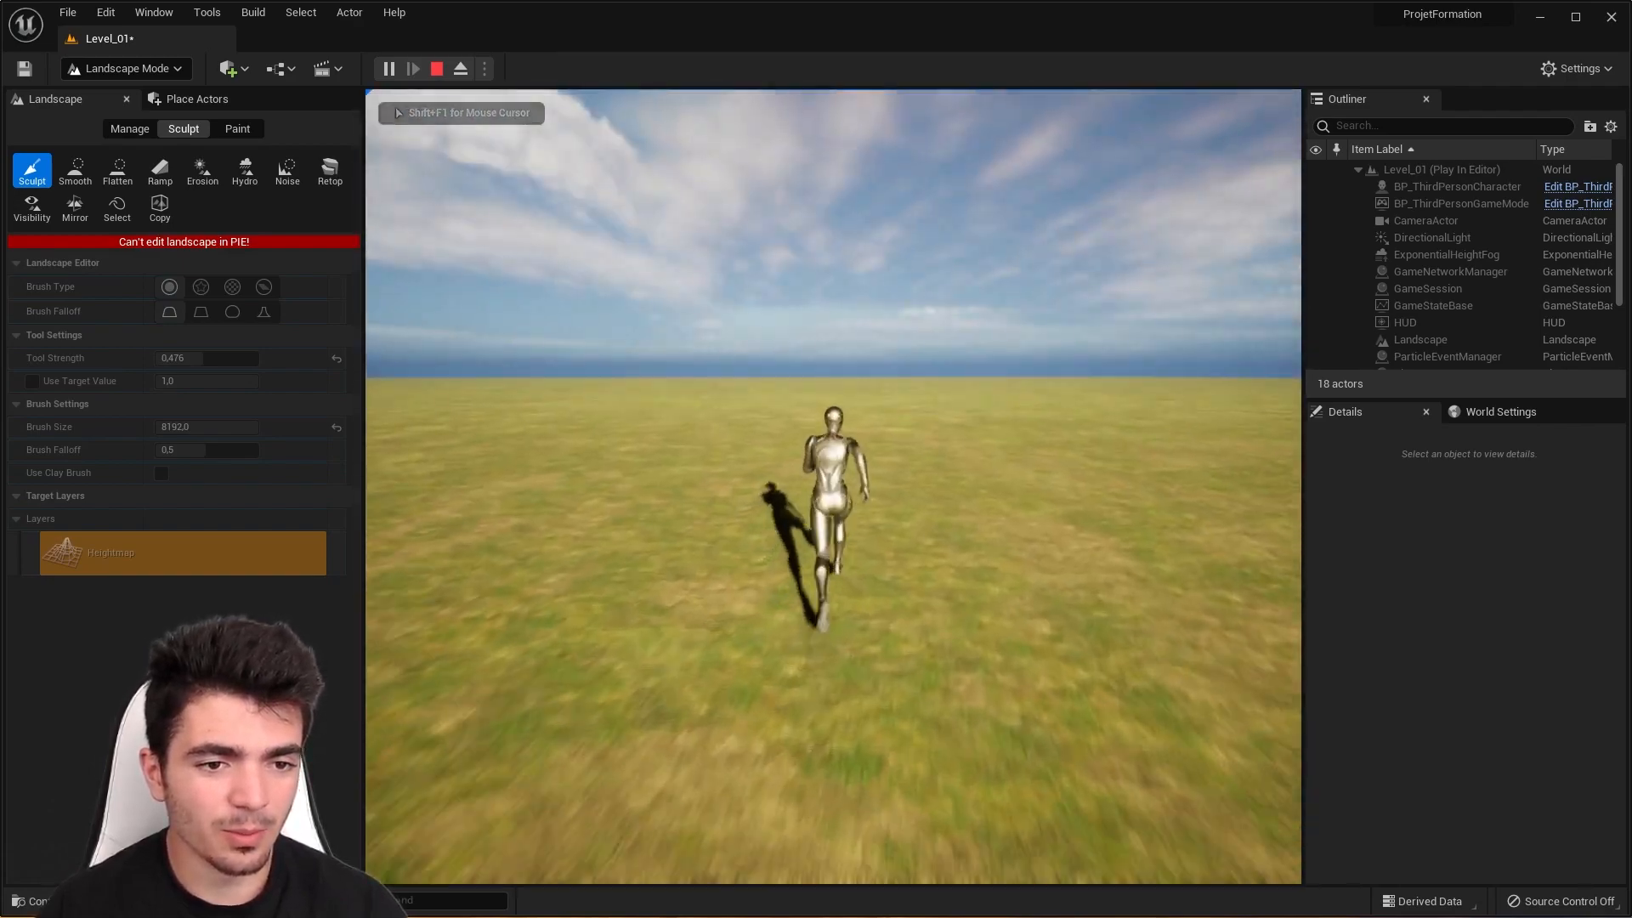
key(space)
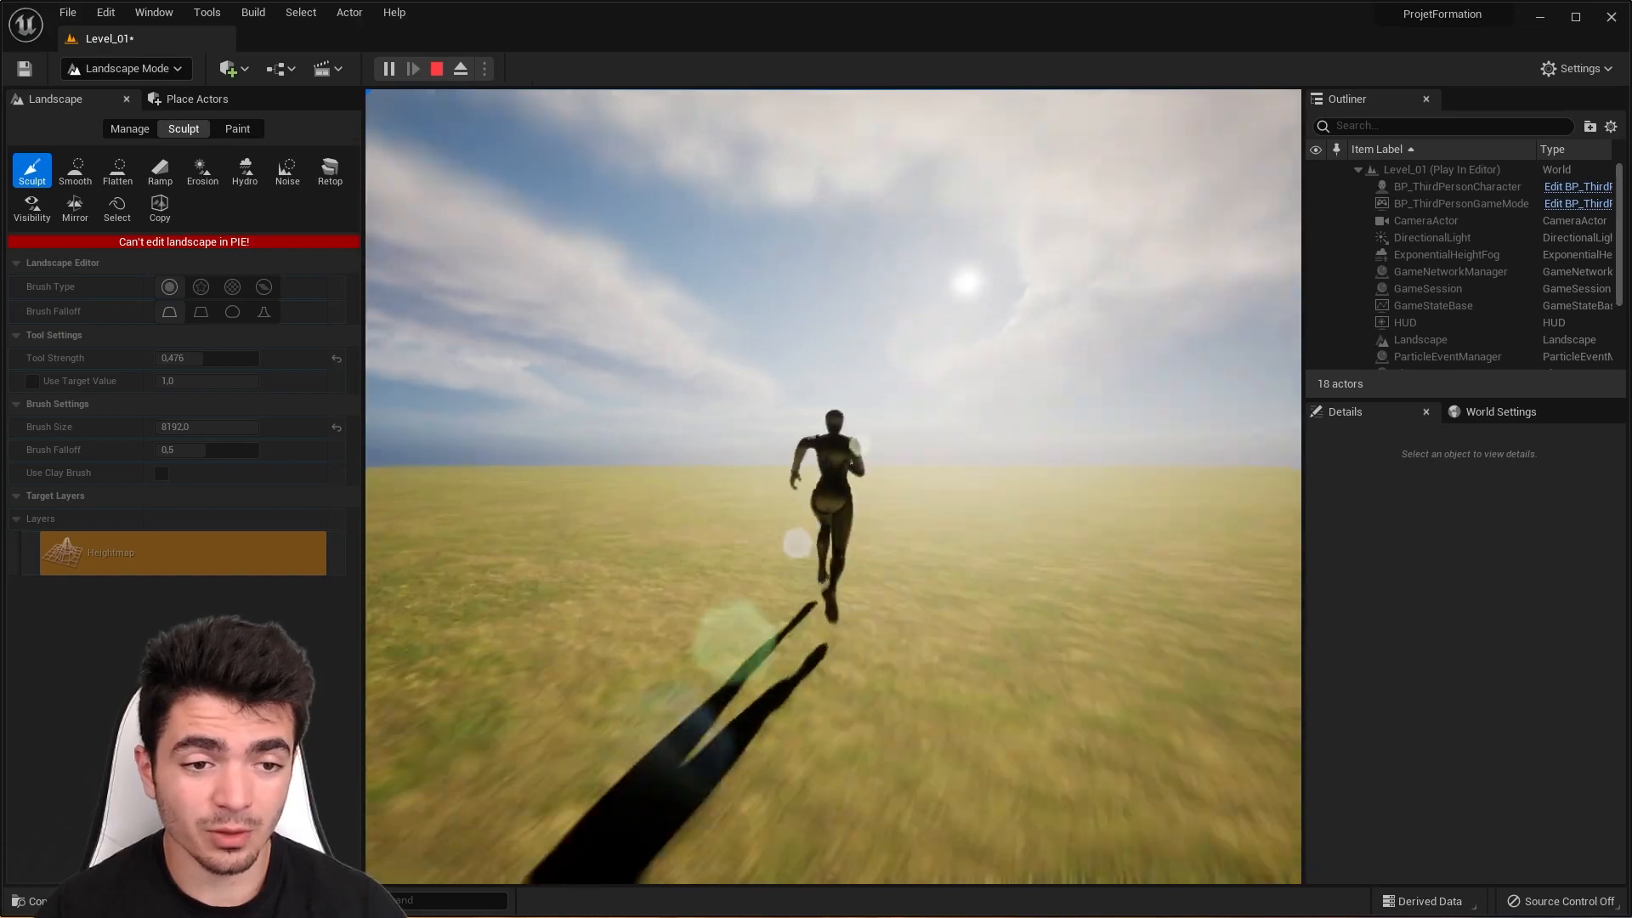
key(Escape)
Step: Set the viewport camera speed to 4 and bring the camera close to the landscape and sky actors
key(s)
right_drag(604, 440, 574, 454)
key(q)
key(a)
key(d)
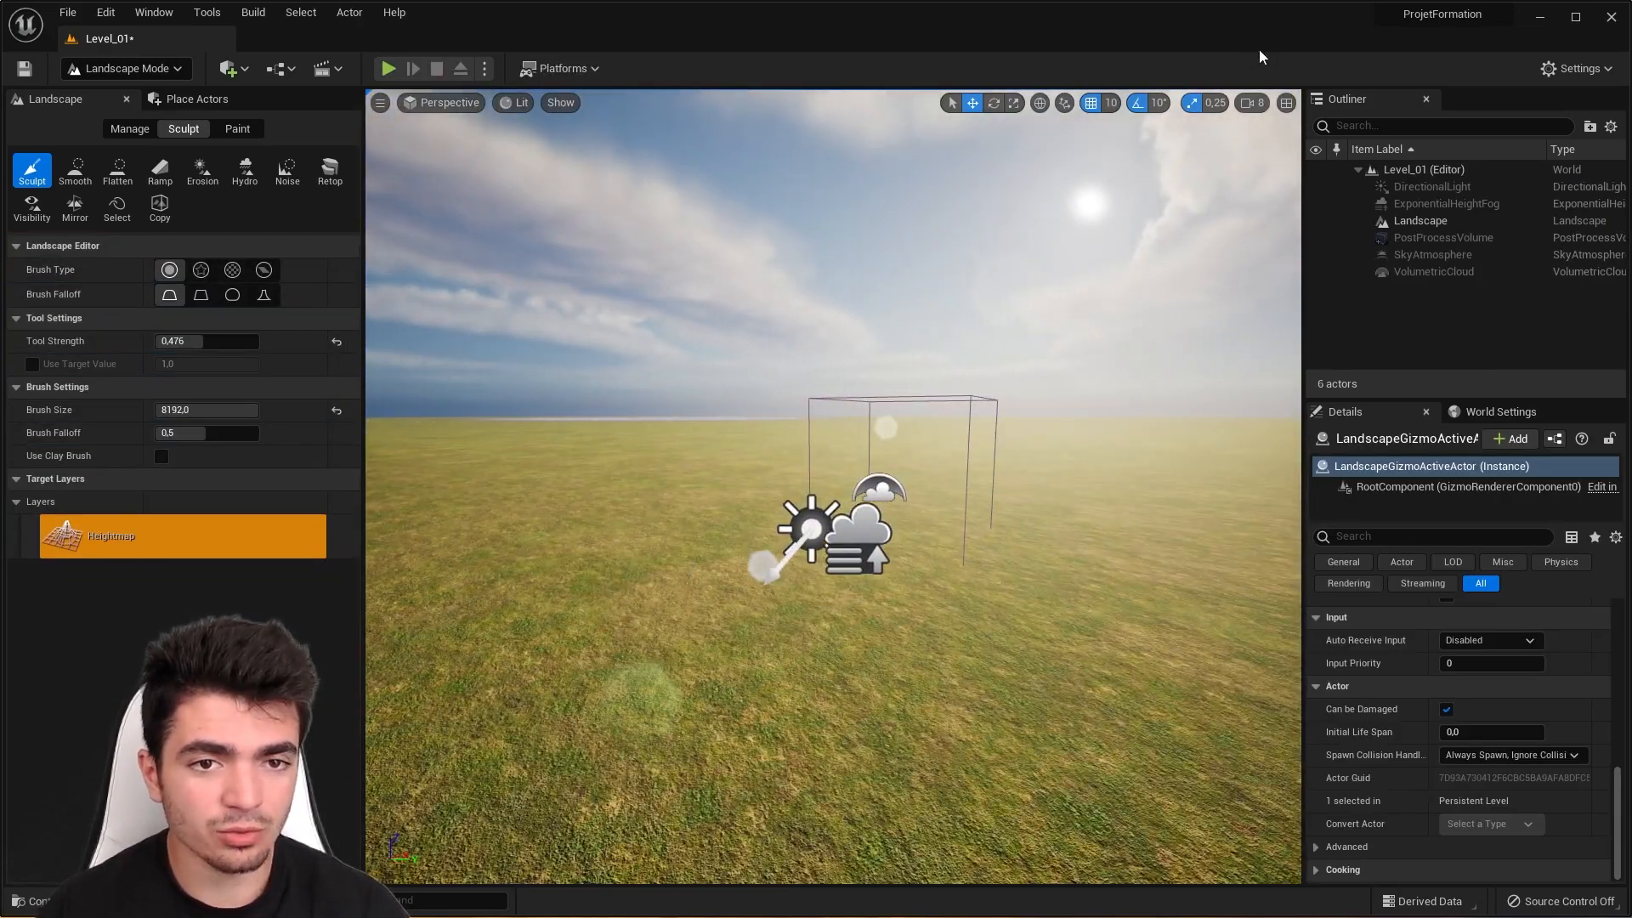
click(1246, 102)
click(1300, 142)
right_drag(1029, 272, 974, 320)
key(q)
key(d)
key(e)
scroll(974, 320, up, 4)
key(e)
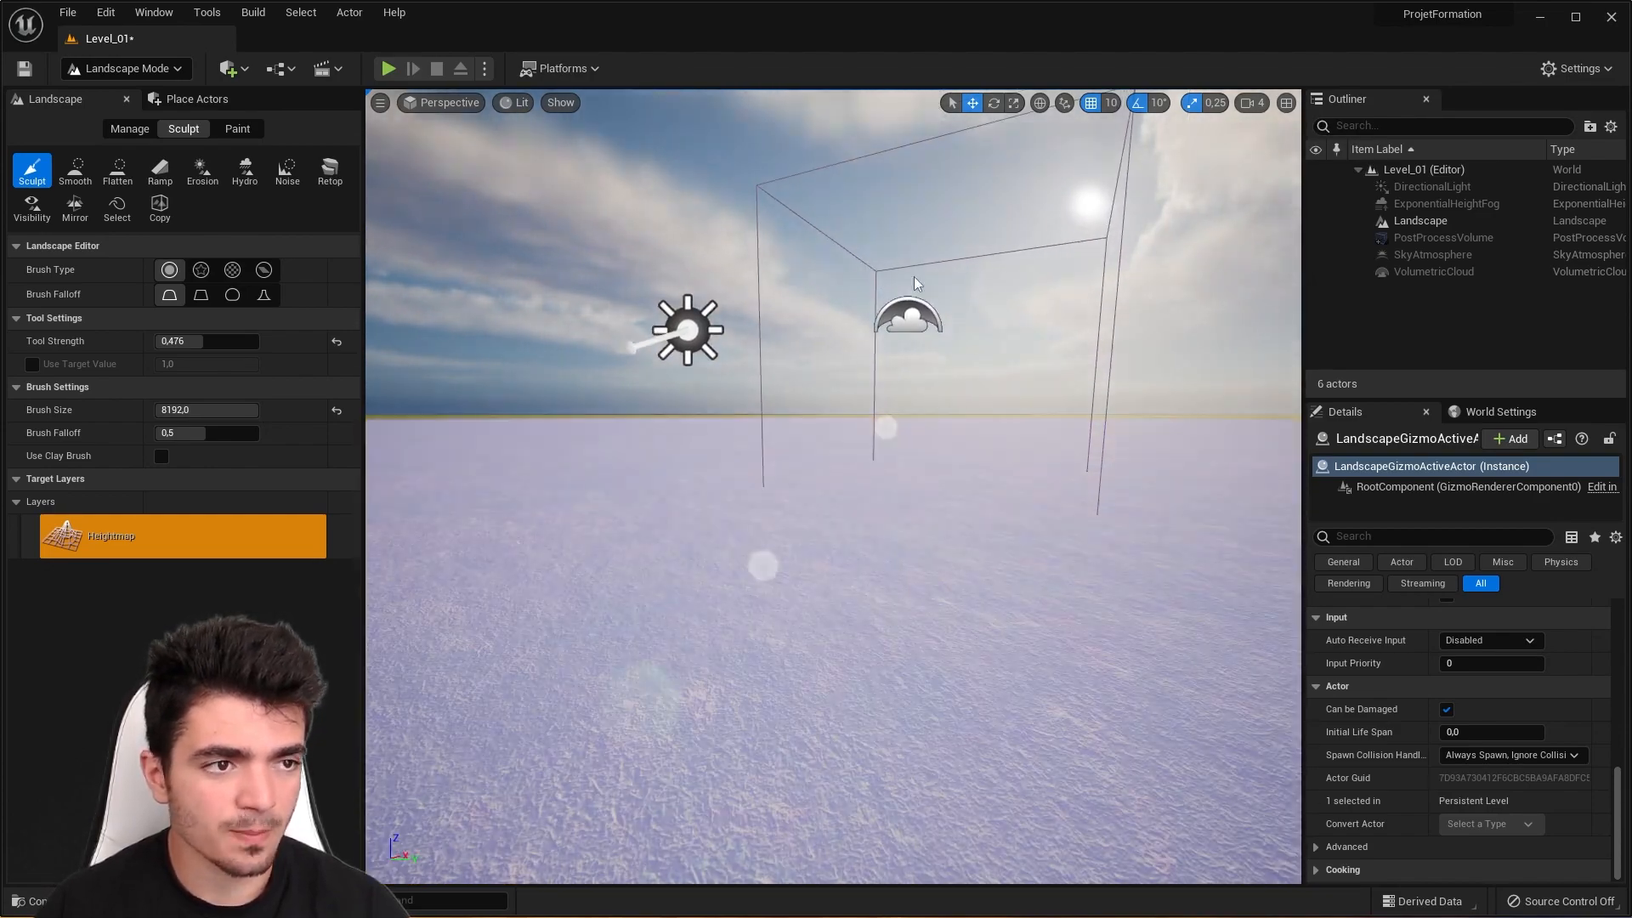
Step: Add a Player Start actor to the level and return to Select mode
click(227, 68)
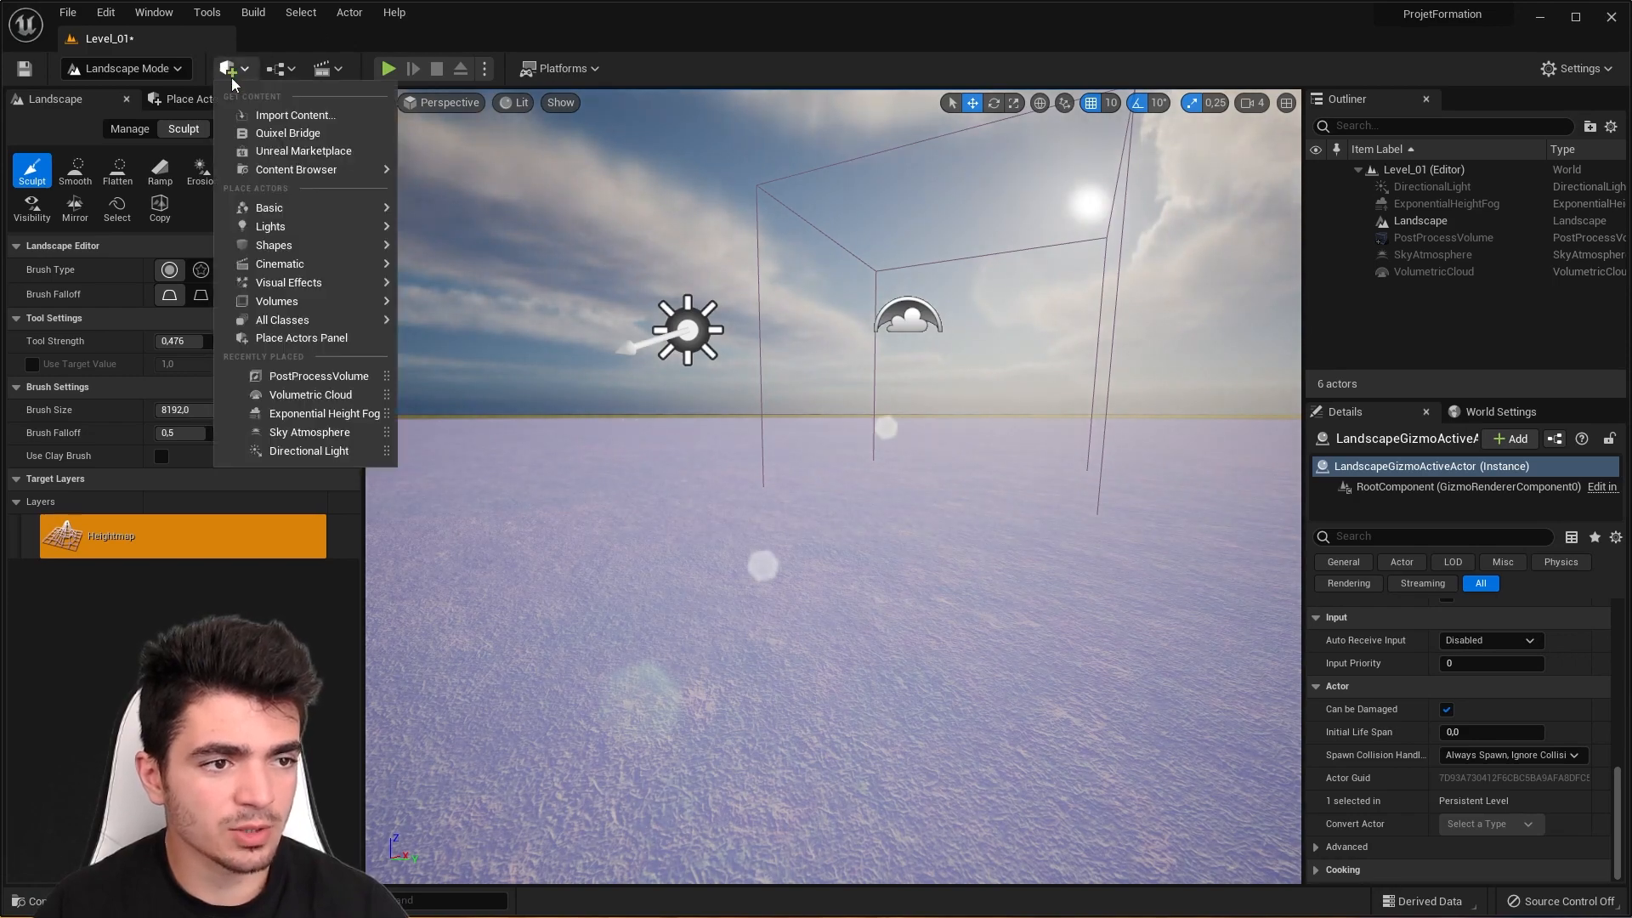
mouse_move(277, 213)
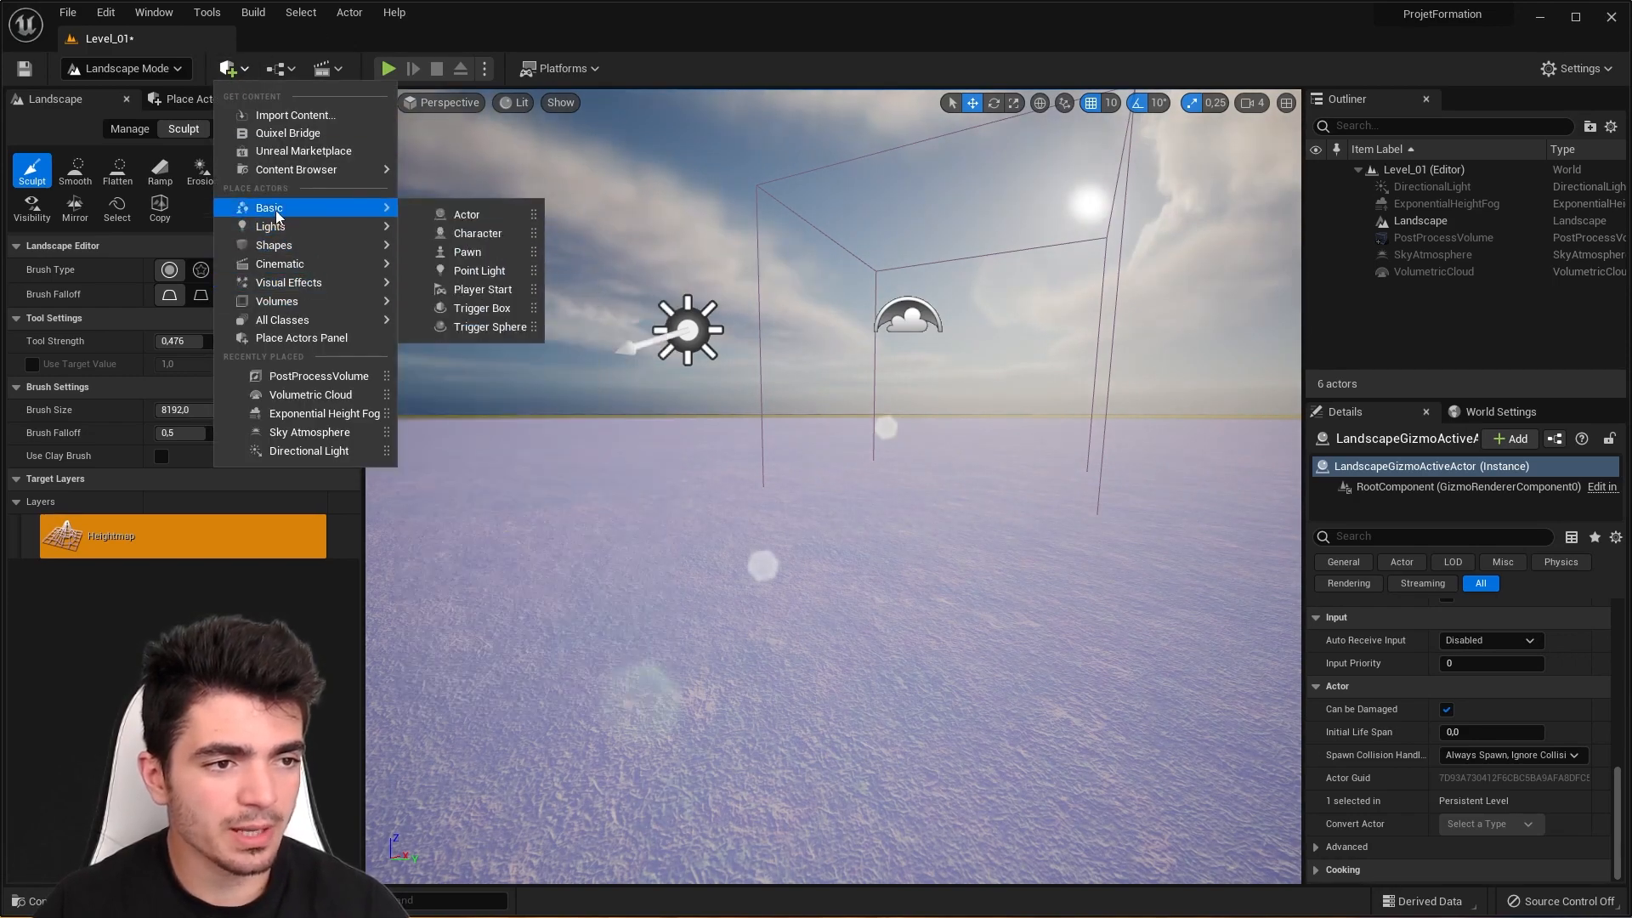
click(474, 290)
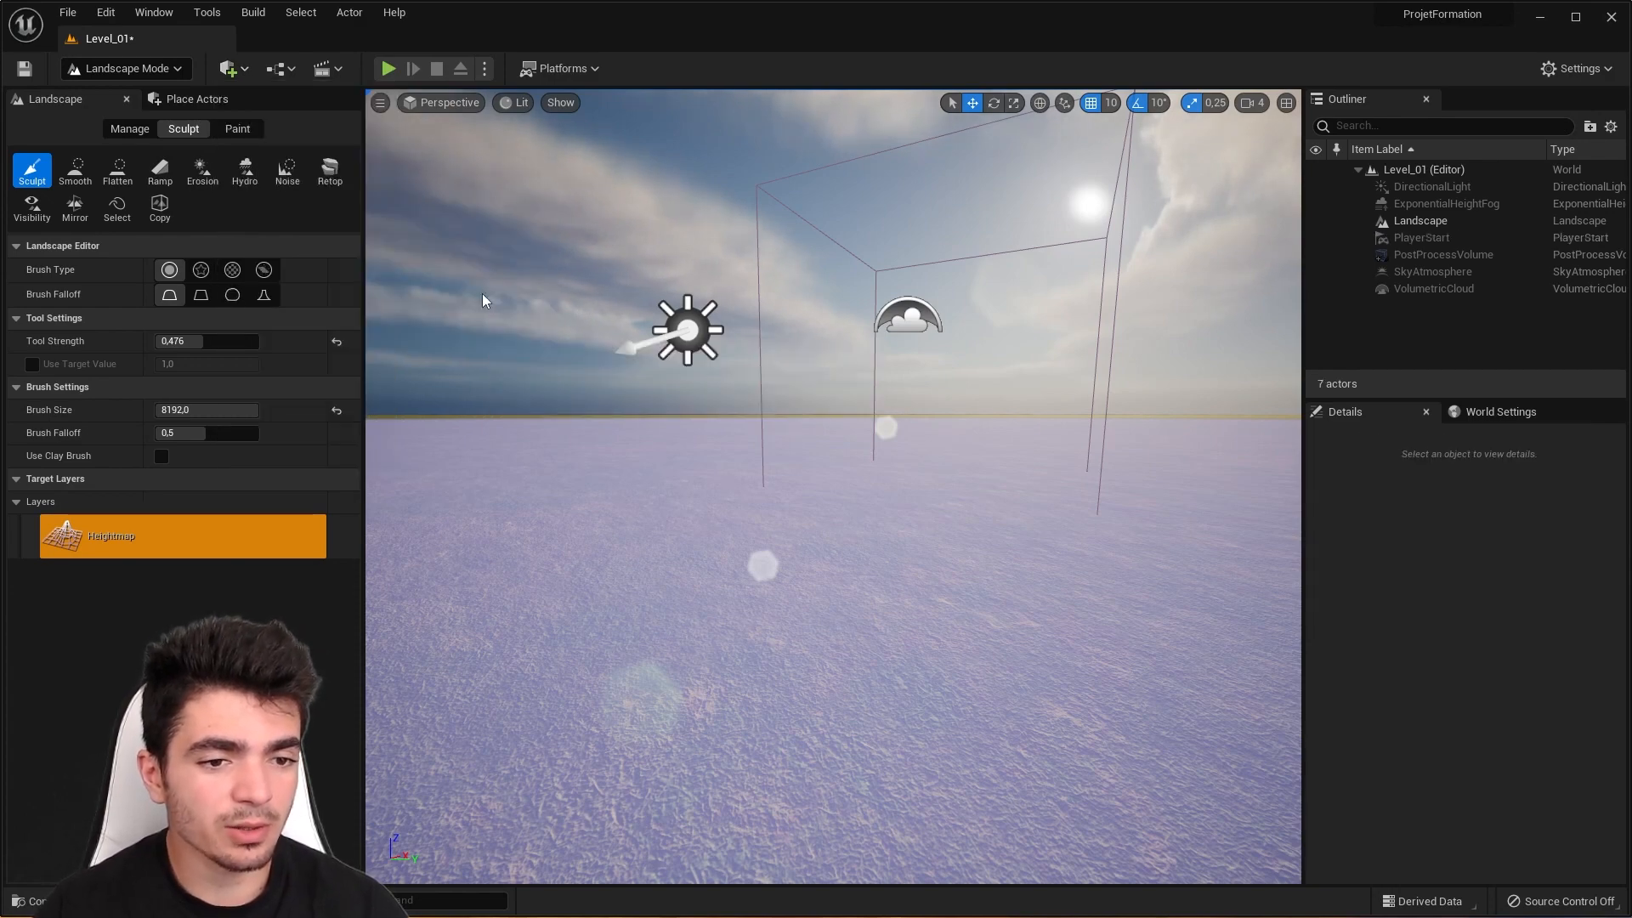
click(105, 70)
click(115, 99)
Step: Select the PlayerStart and reposition it on open grass beside the PostProcessVolume, adjusting its height above the landscape
scroll(733, 376, down, 3)
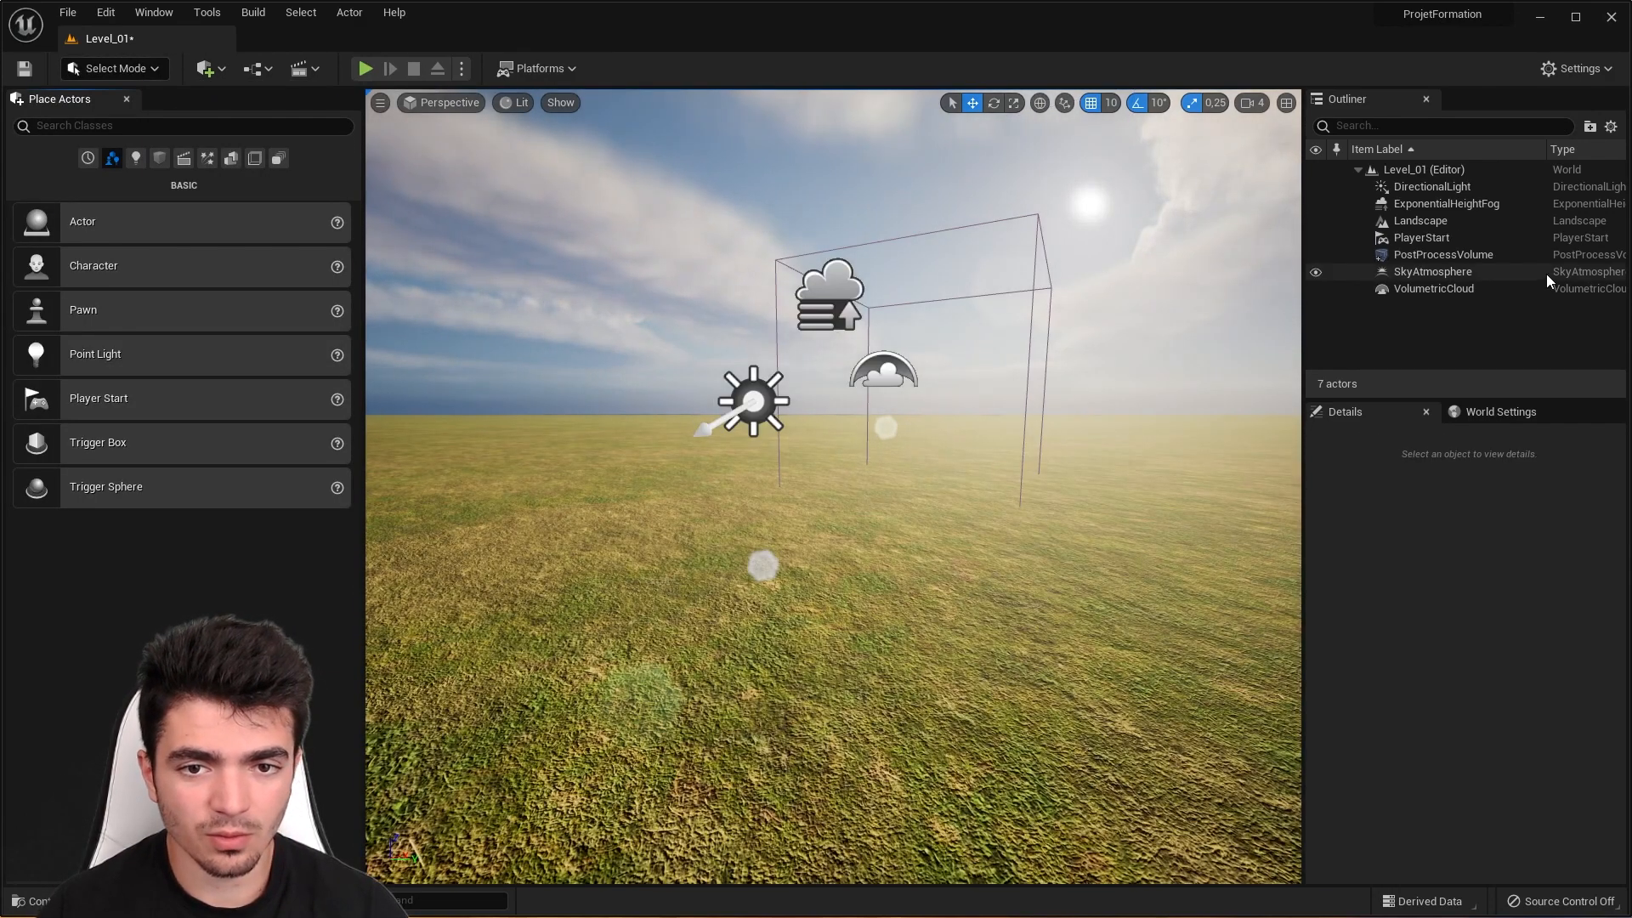
double_click(1428, 238)
scroll(833, 426, down, 5)
drag(818, 429, 800, 341)
middle_drag(800, 341, 722, 264)
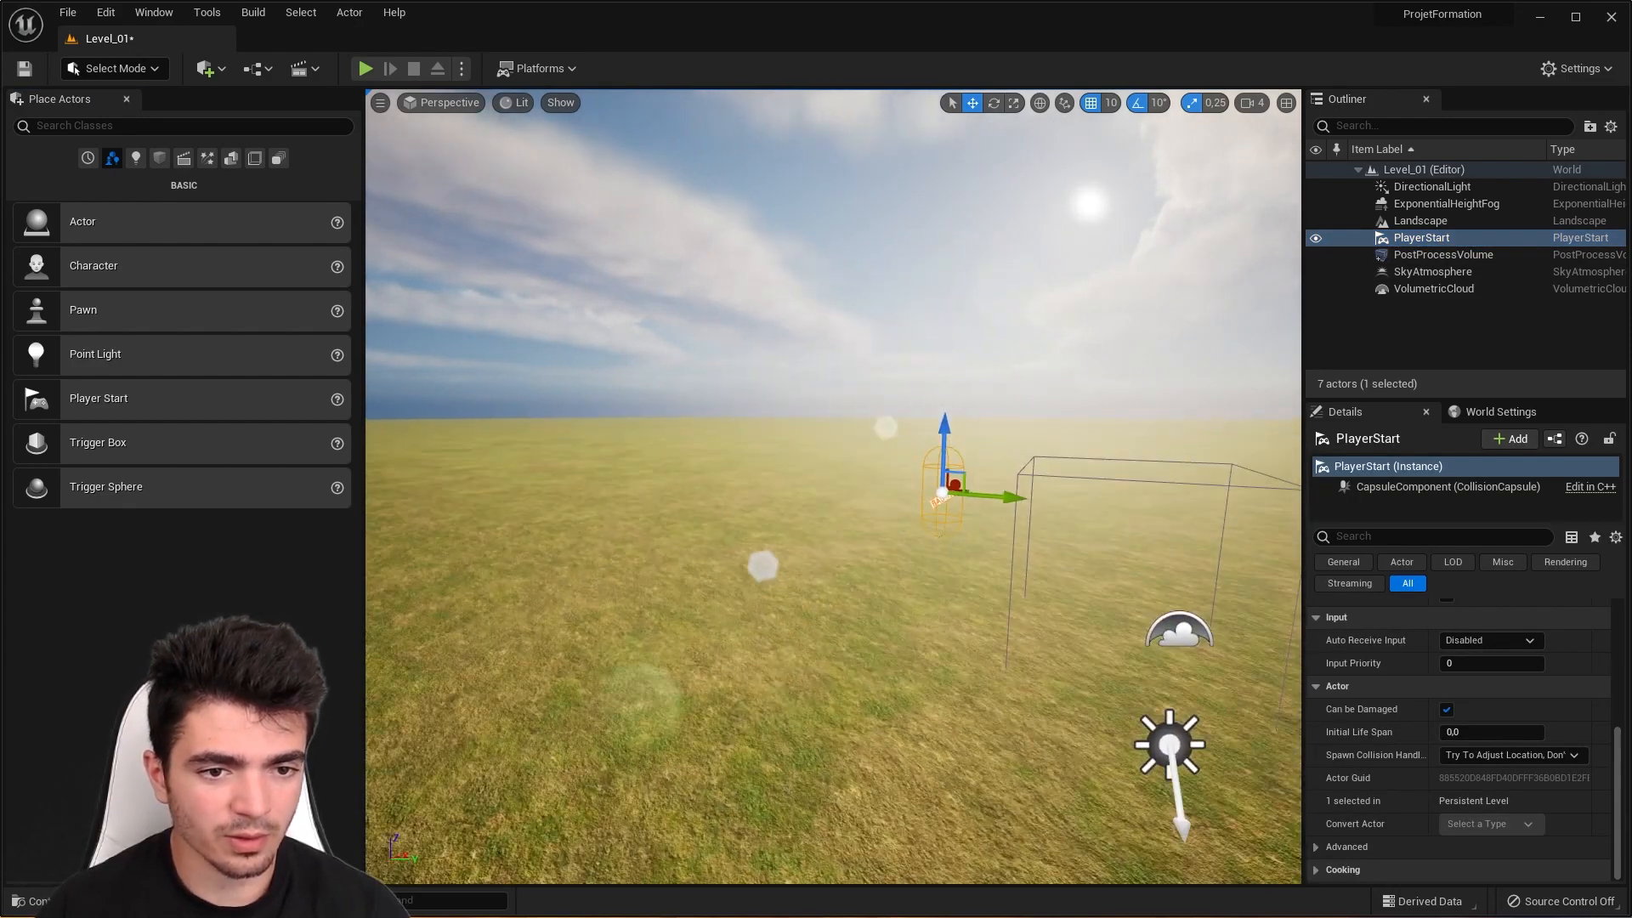
right_drag(833, 374, 935, 450)
drag(765, 336, 838, 334)
right_drag(910, 360, 837, 347)
drag(837, 347, 543, 434)
drag(534, 490, 459, 466)
right_drag(459, 466, 368, 466)
drag(763, 209, 756, 125)
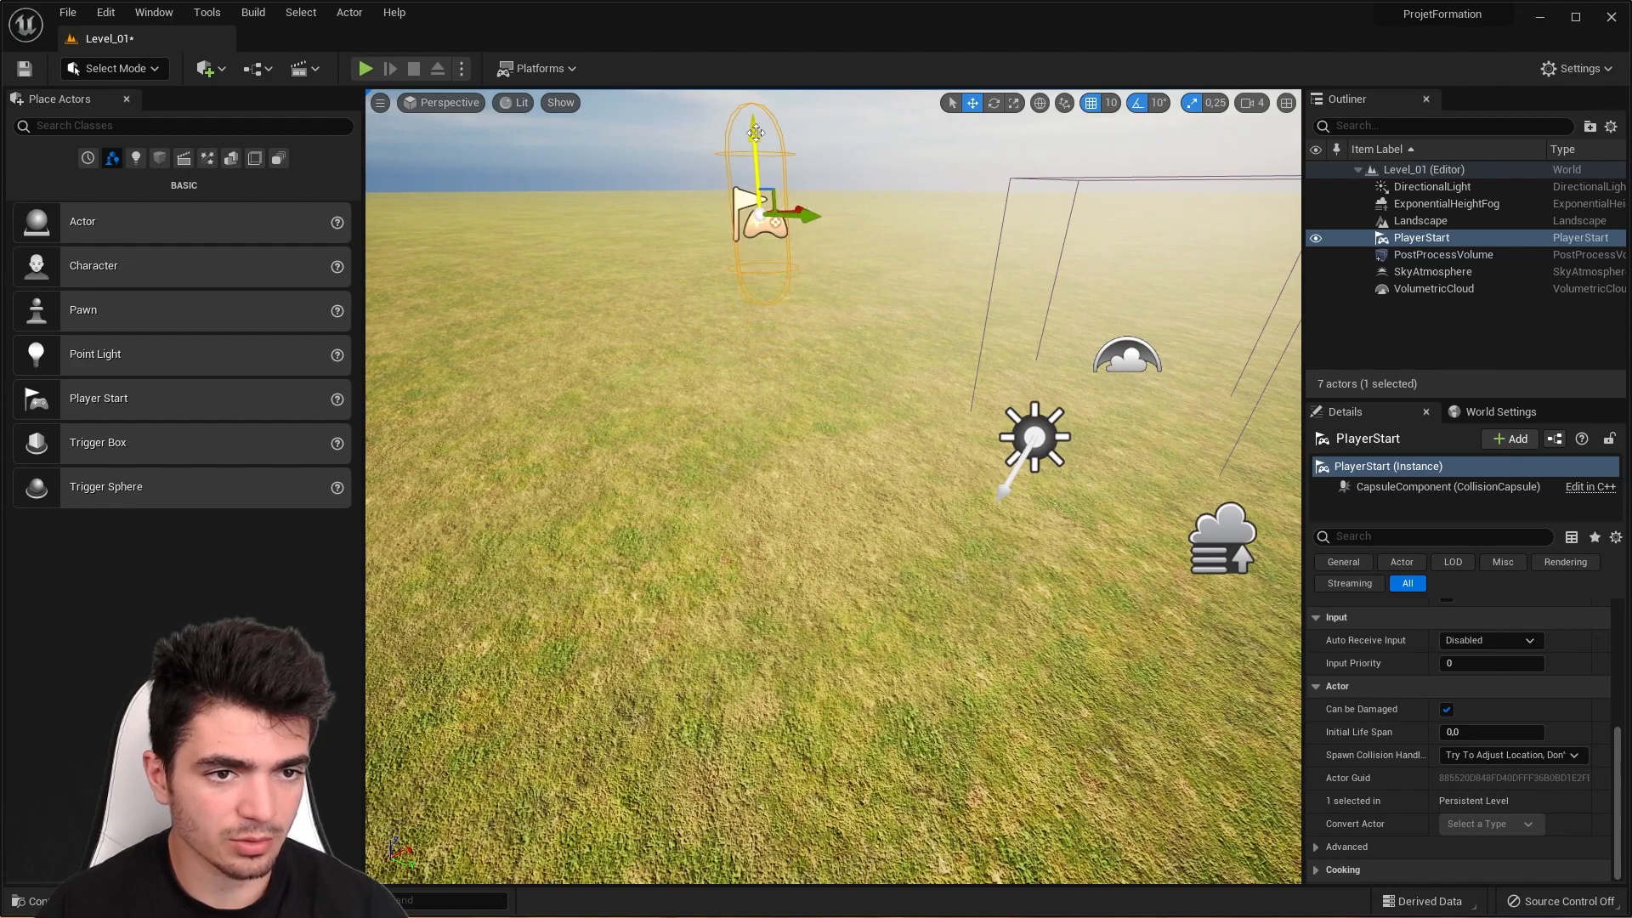
right_drag(774, 272, 675, 146)
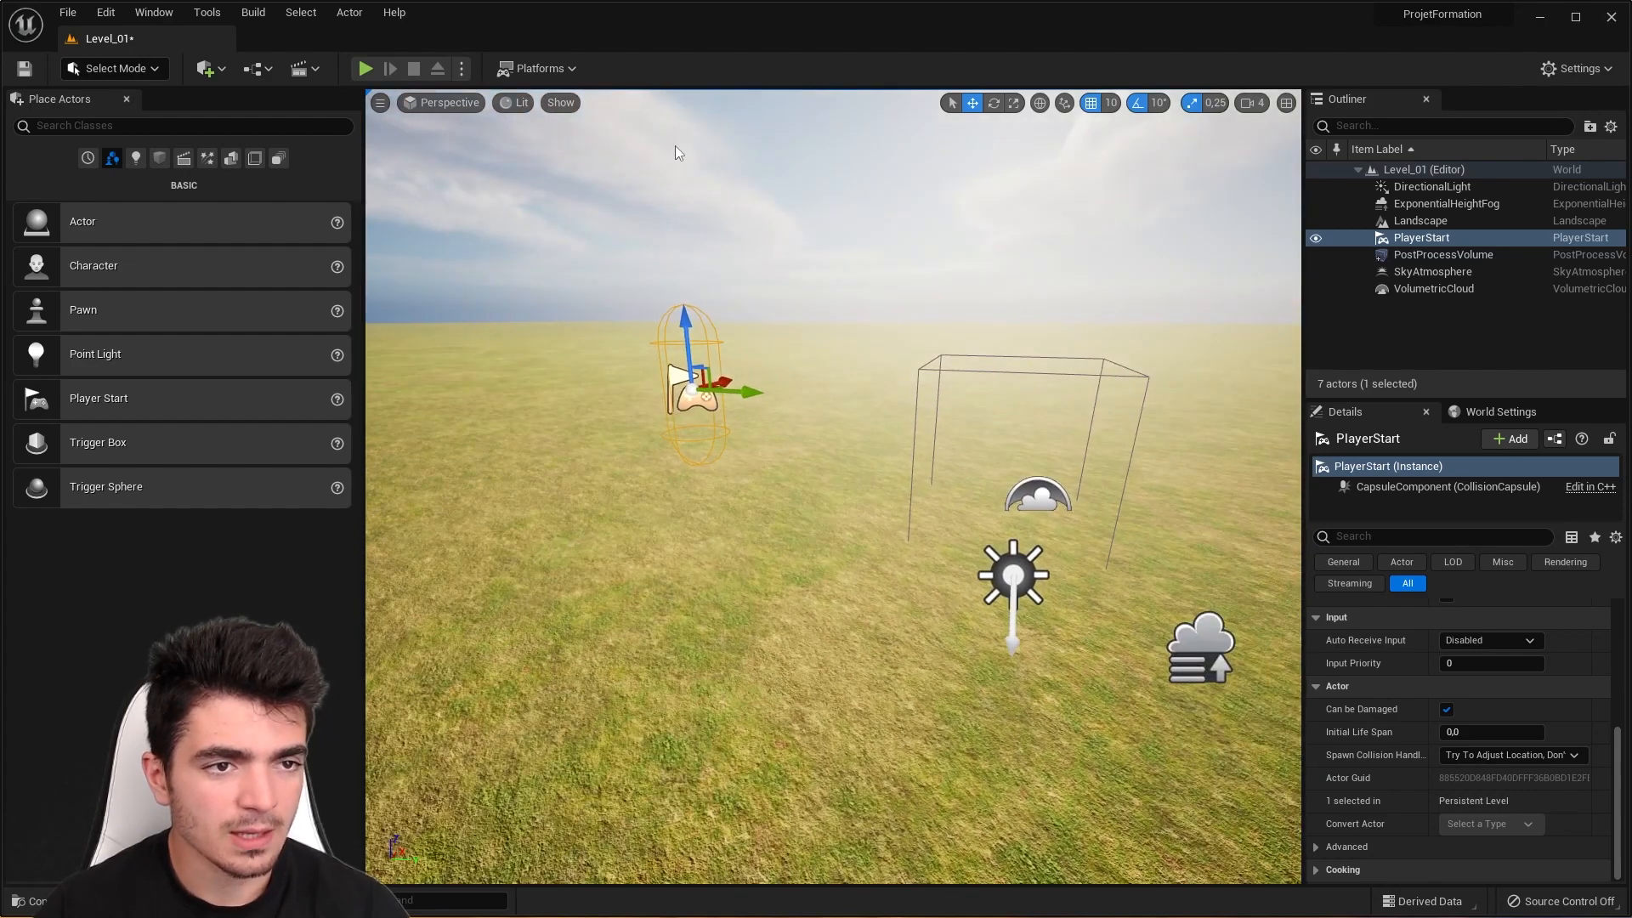
Step: Play the level to test the character's spawn at the PlayerStart
click(365, 68)
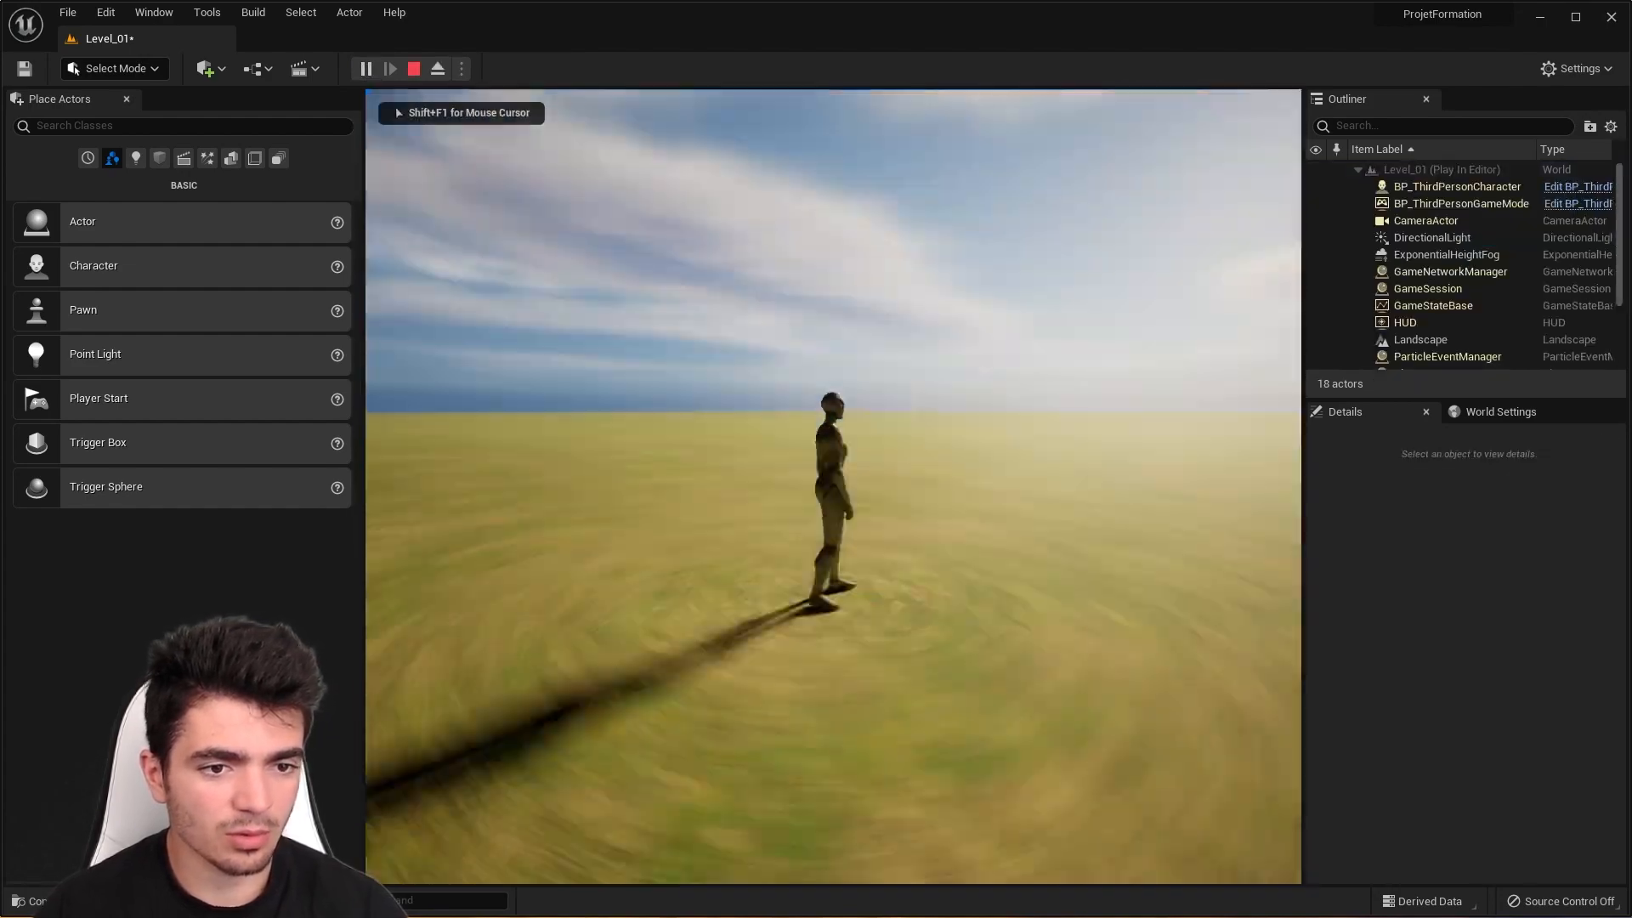